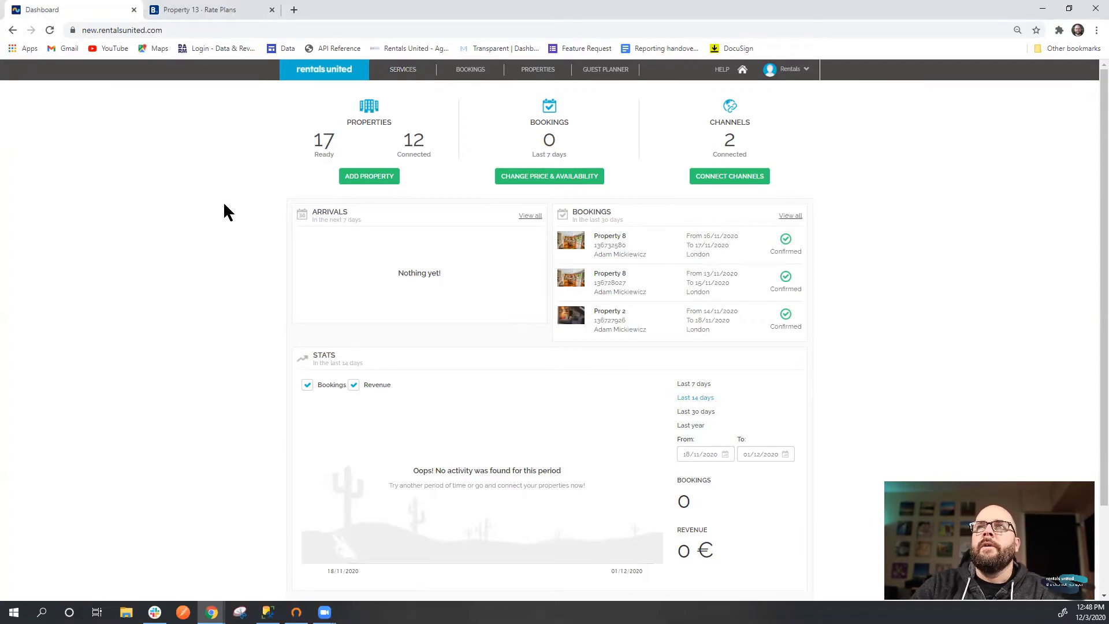
- Open the property settings of the Booking.com sales channel from the list of services
left_click(403, 70)
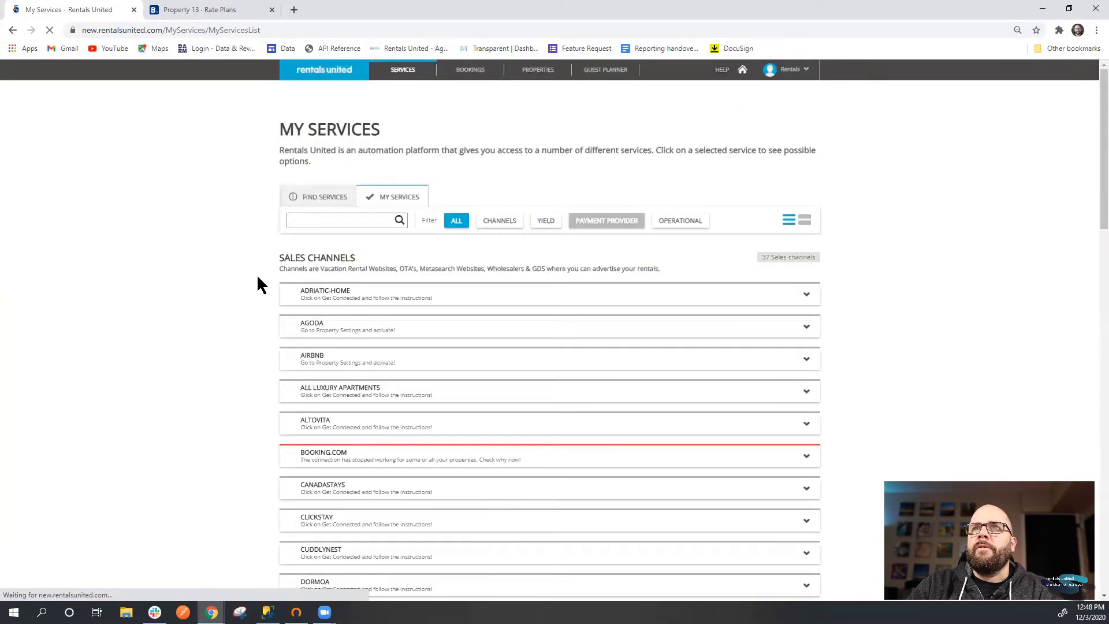
scroll(256, 275, "down", 2)
scroll(251, 274, "down", 10)
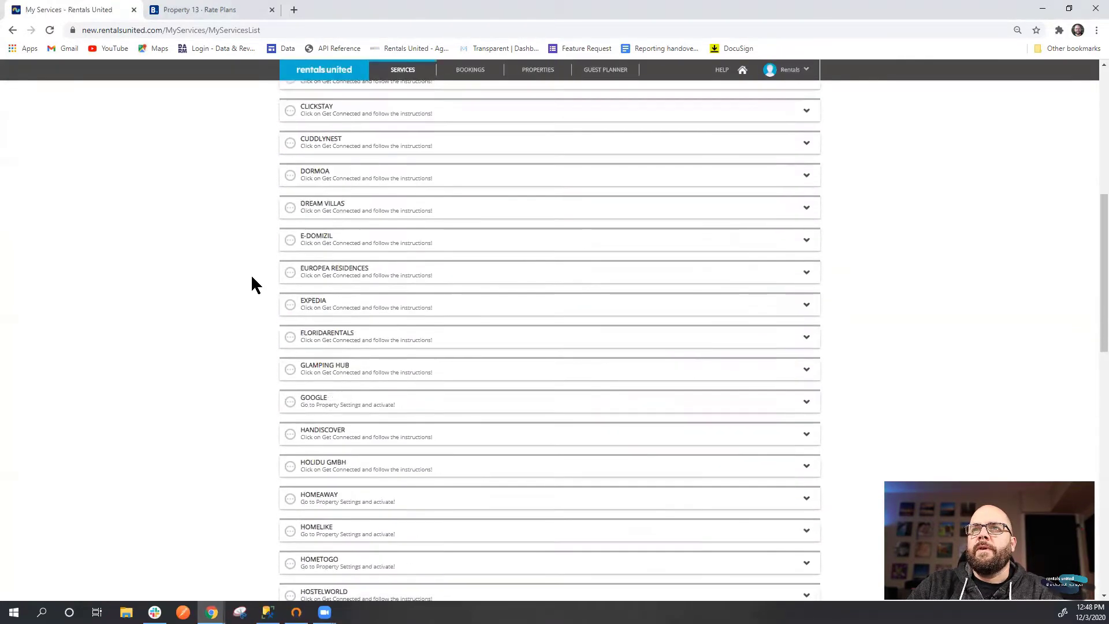
scroll(244, 276, "up", 15)
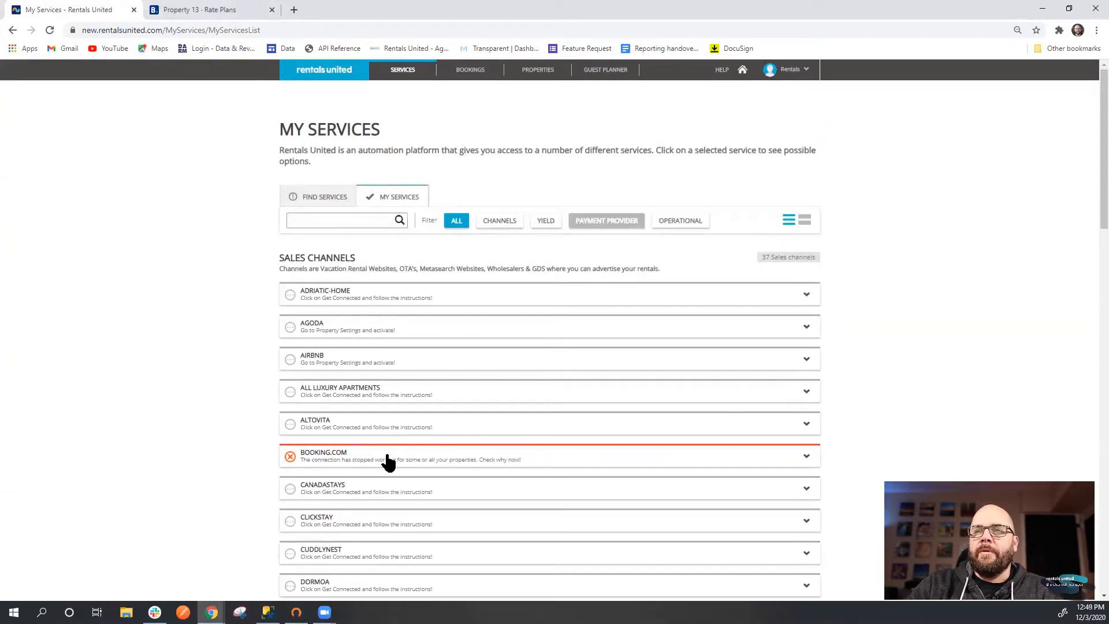
left_click(459, 460)
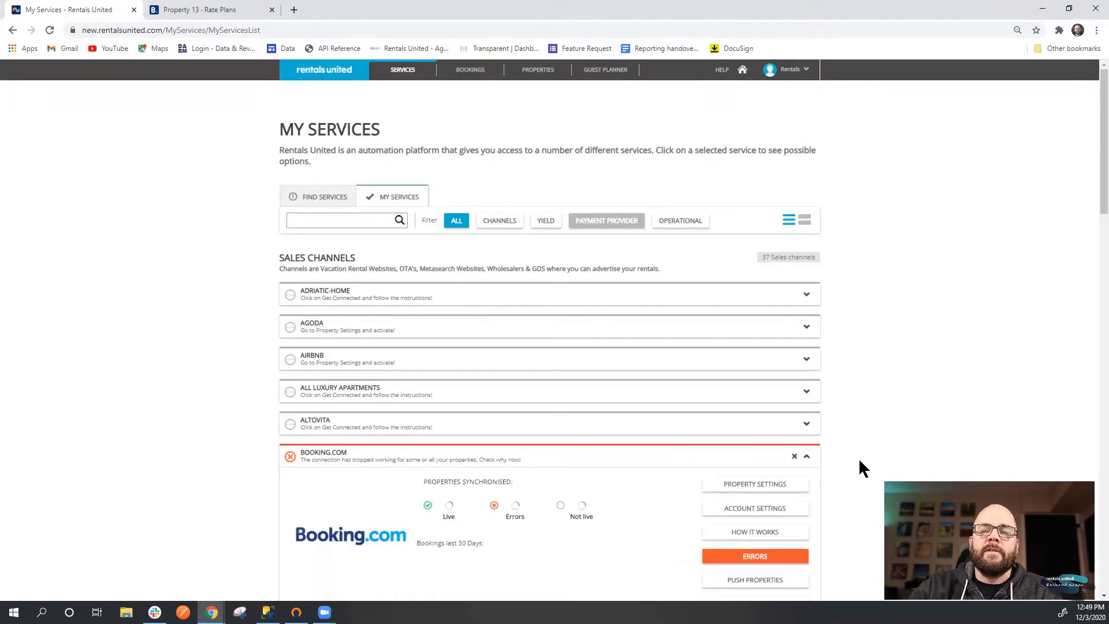
scroll(860, 461, "down", 2)
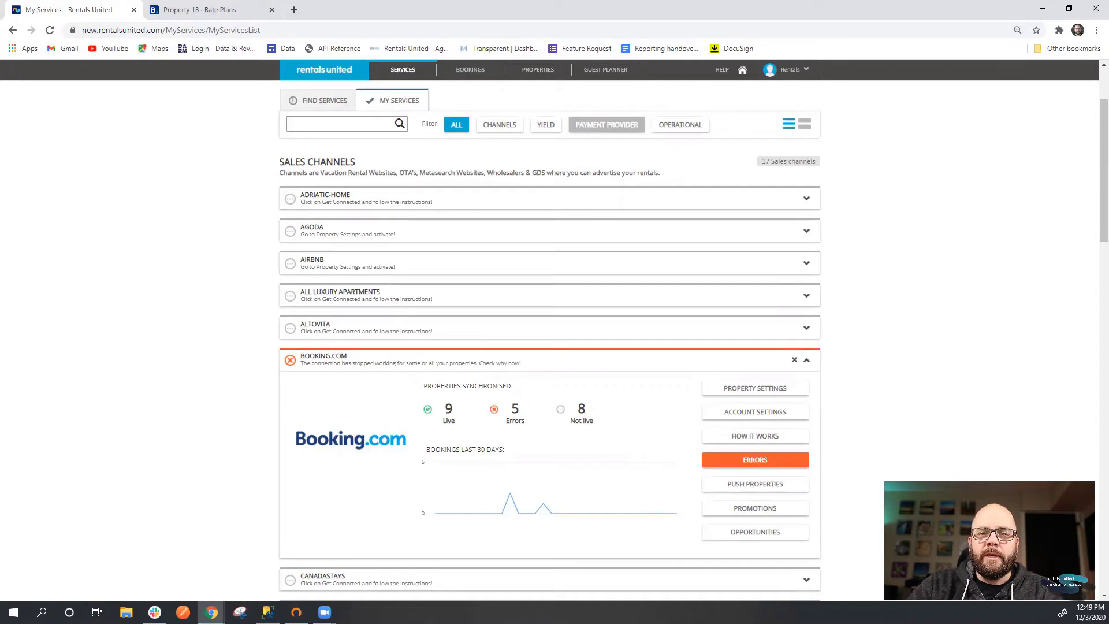
left_click(769, 398)
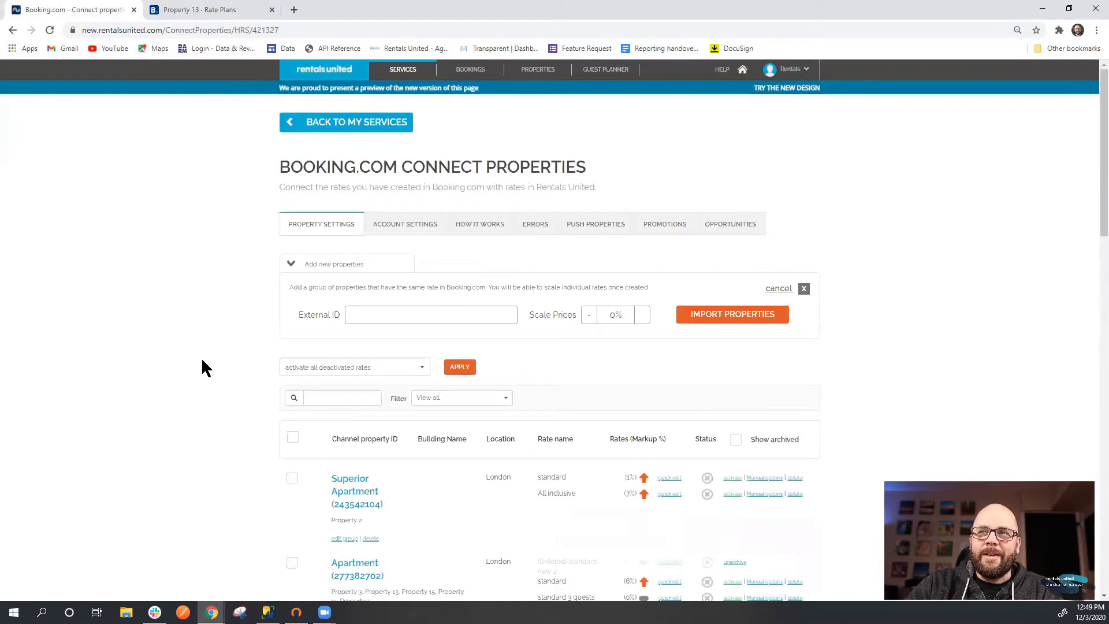
- Search the Booking.com connected properties for 2788424 and view the matching room listings
left_click(337, 399)
type("2788424")
key("Return")
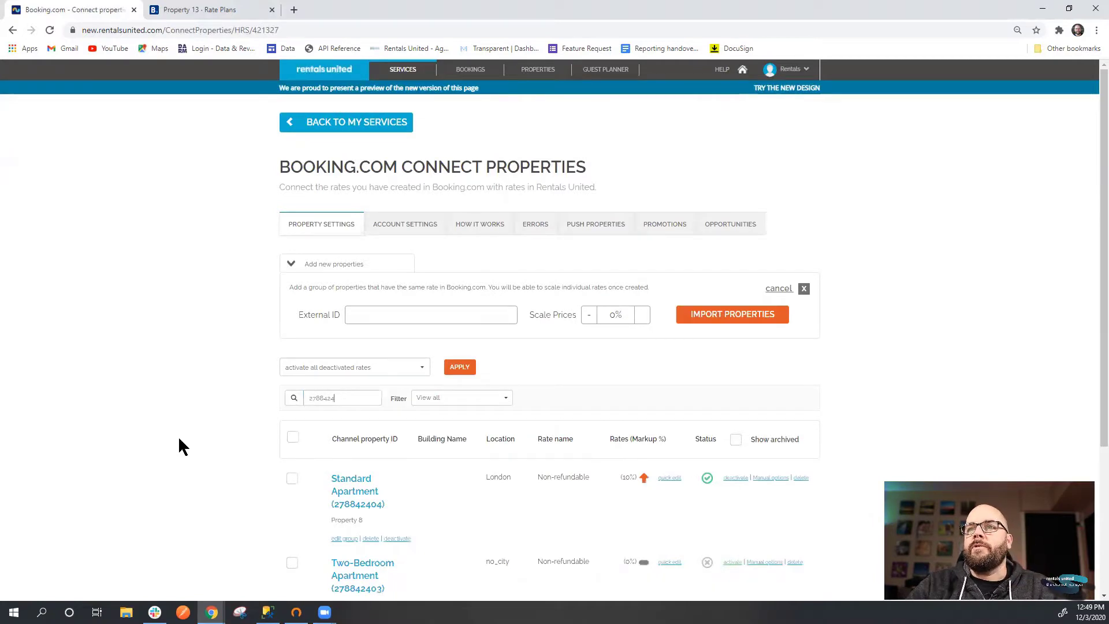
scroll(179, 439, "down", 1)
scroll(178, 442, "down", 3)
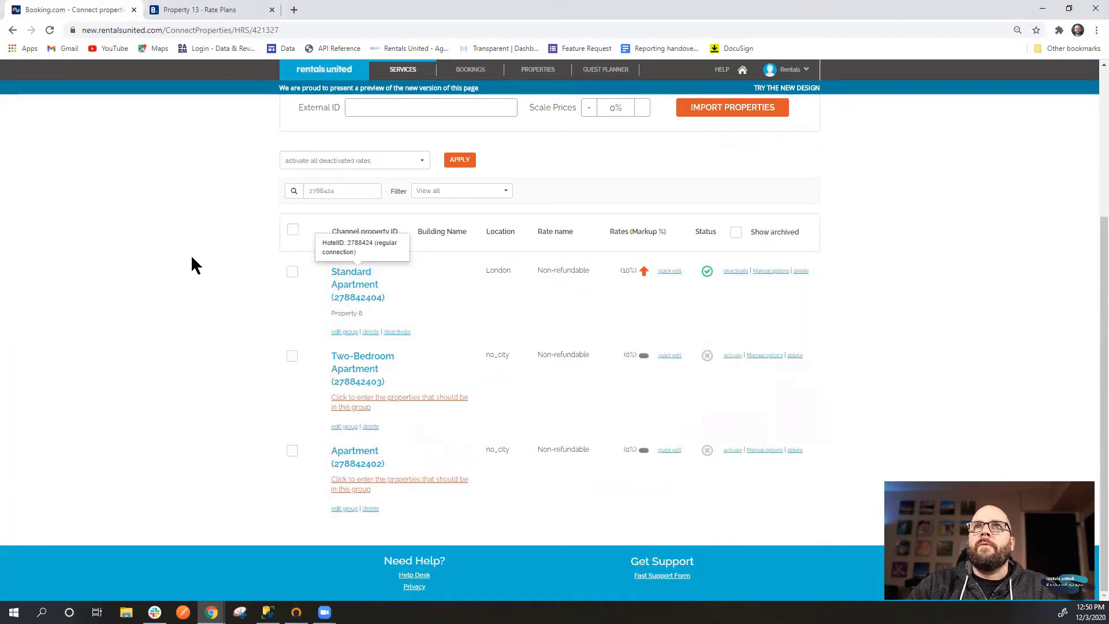
- Switch to the Booking.com extranet and open the Rate Plans page of Property 13 by way of its home page
left_click(206, 10)
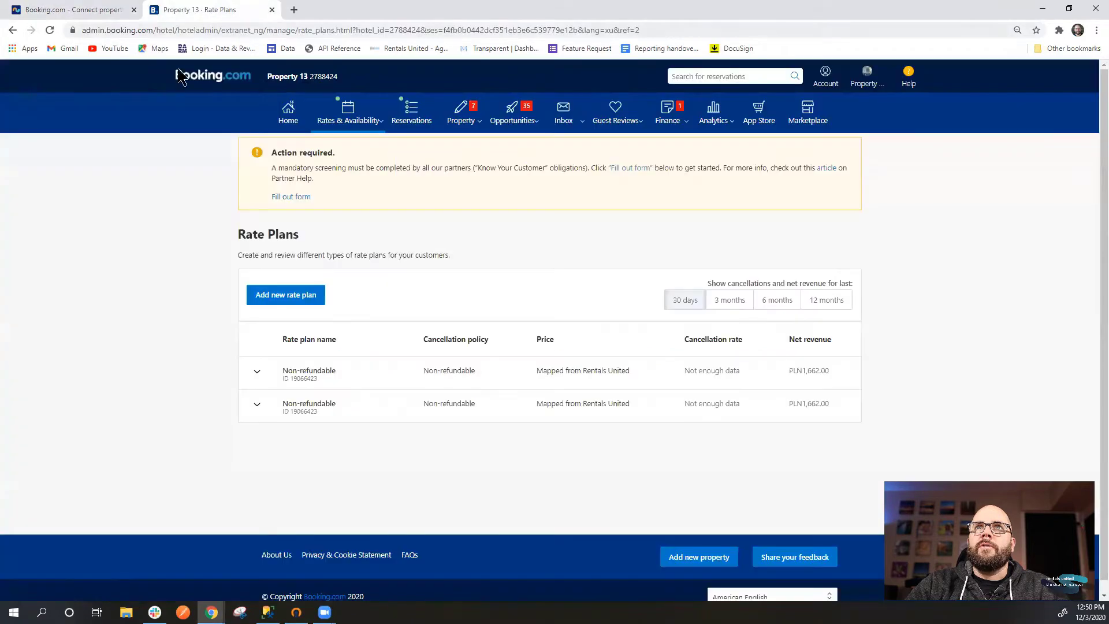
left_click(287, 111)
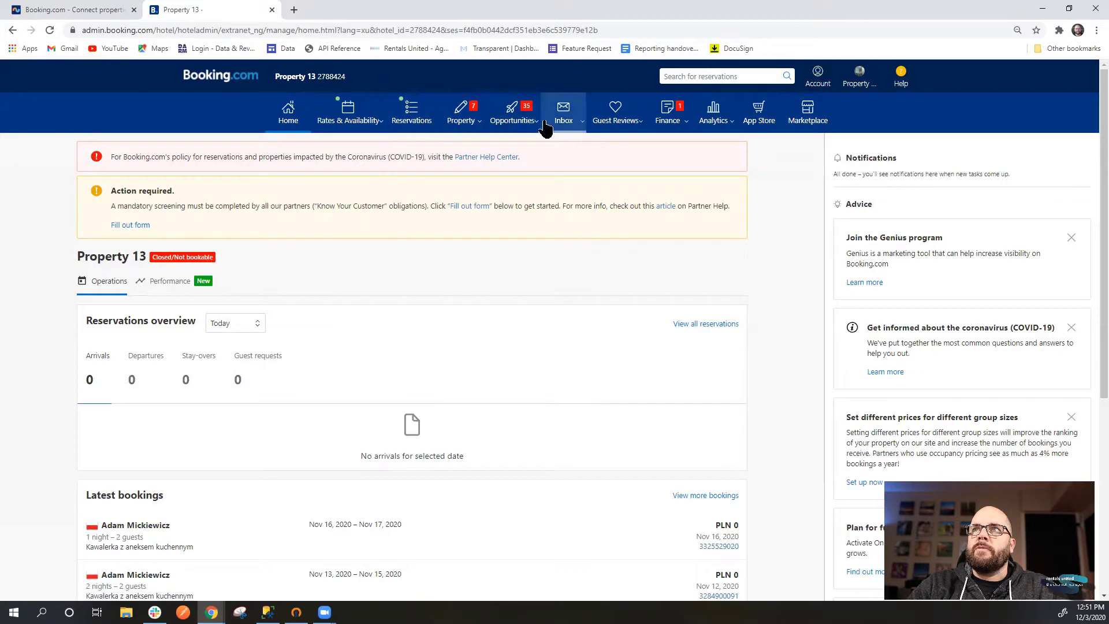
left_click(362, 118)
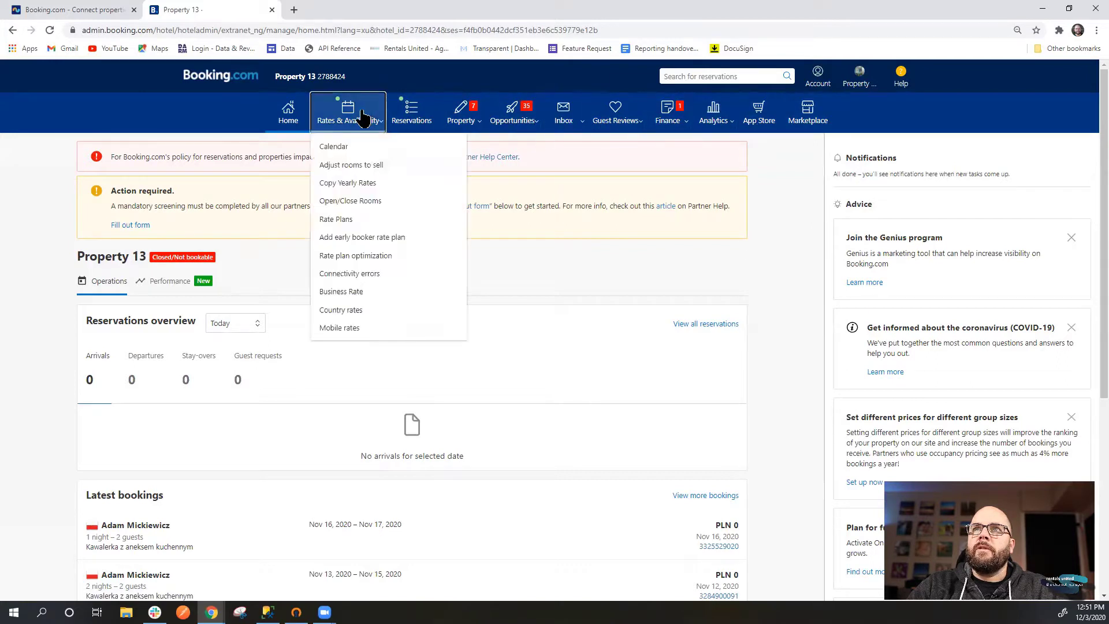
left_click(336, 220)
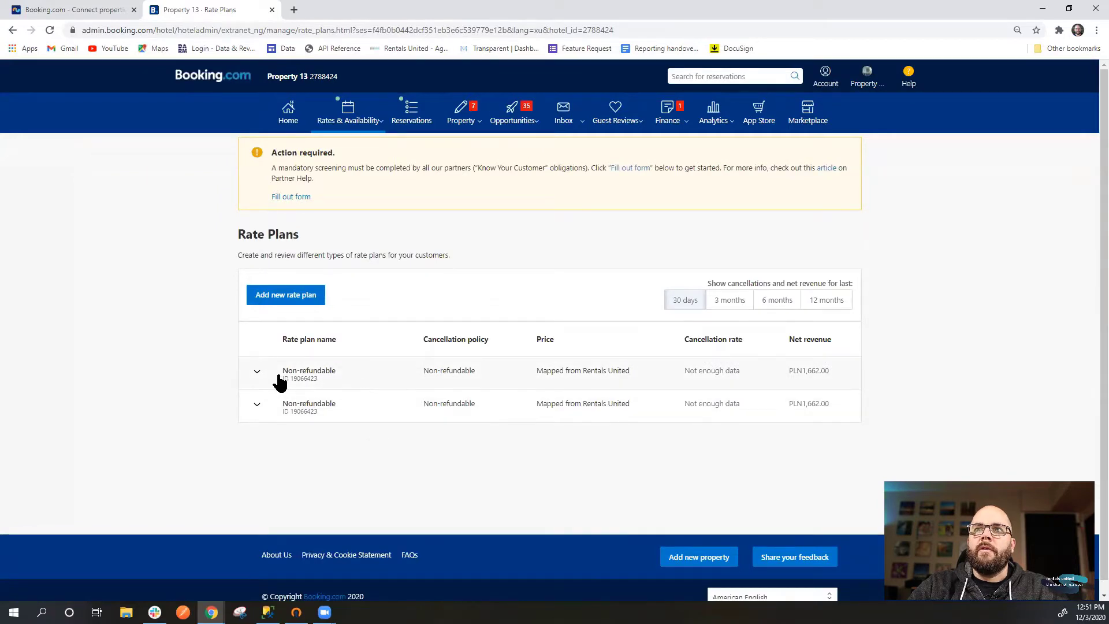
- Examine the room types covered by each of the two Non-refundable rate plans, collapsing the details again
left_click(256, 376)
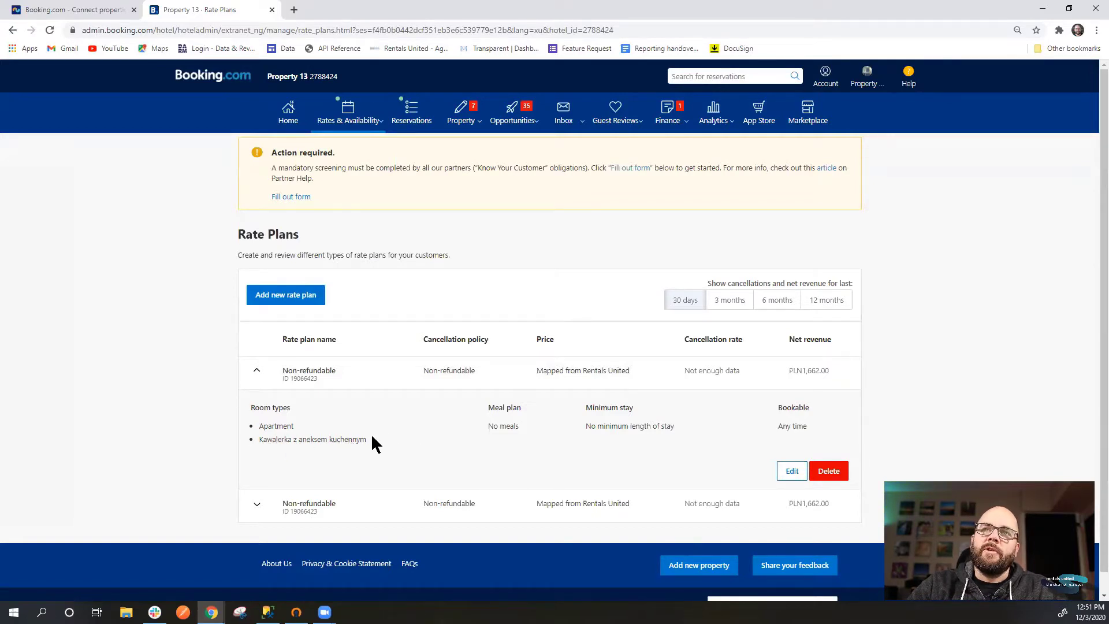
left_click(257, 372)
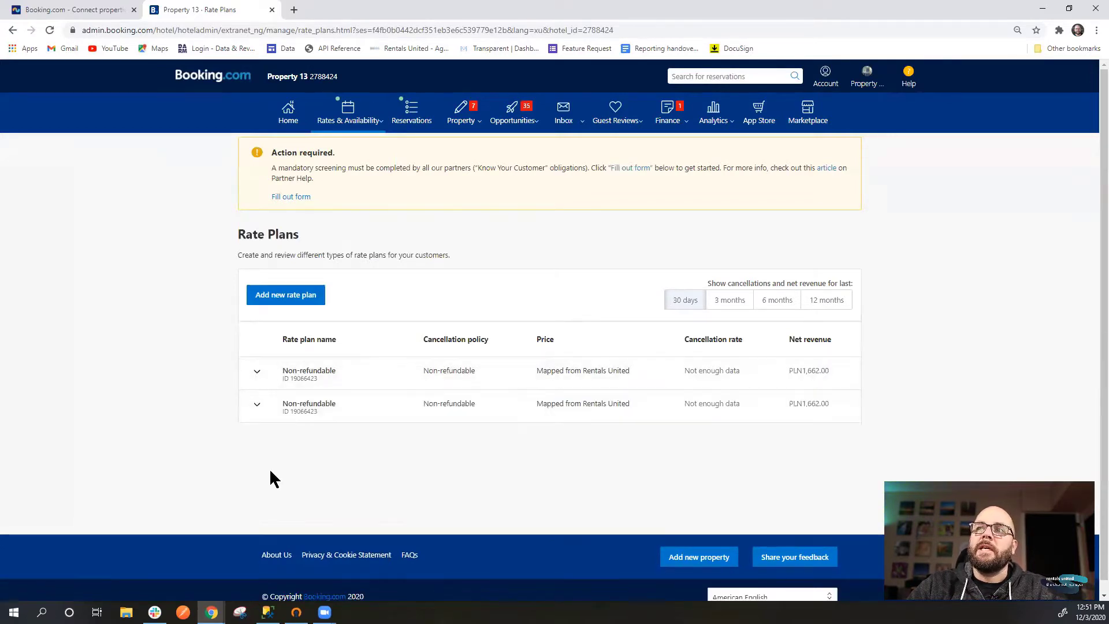
left_click(267, 408)
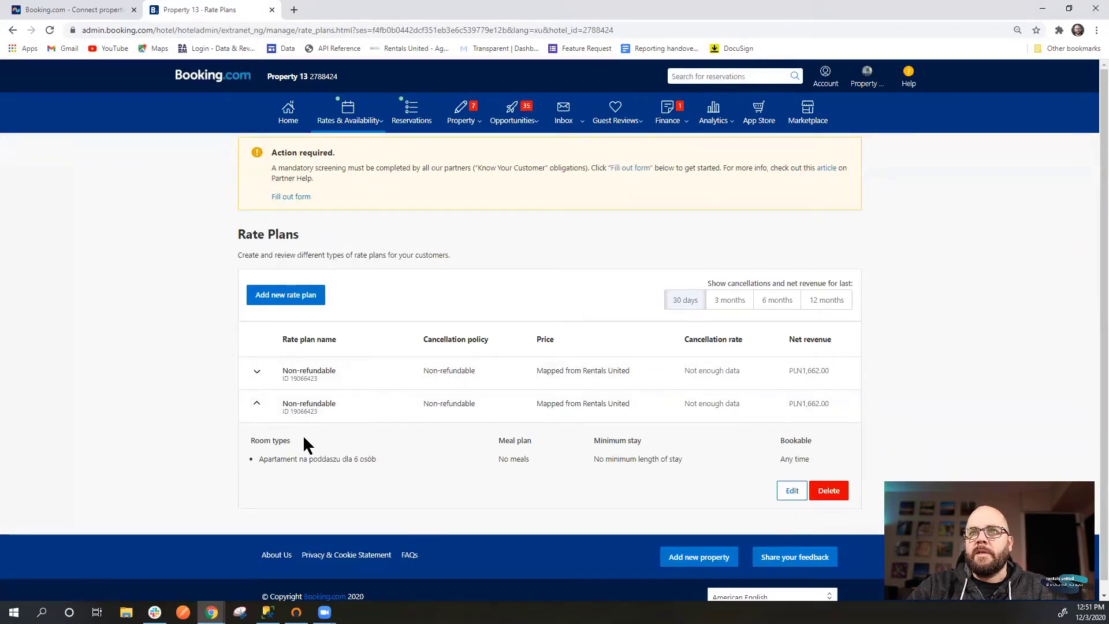
left_click(263, 409)
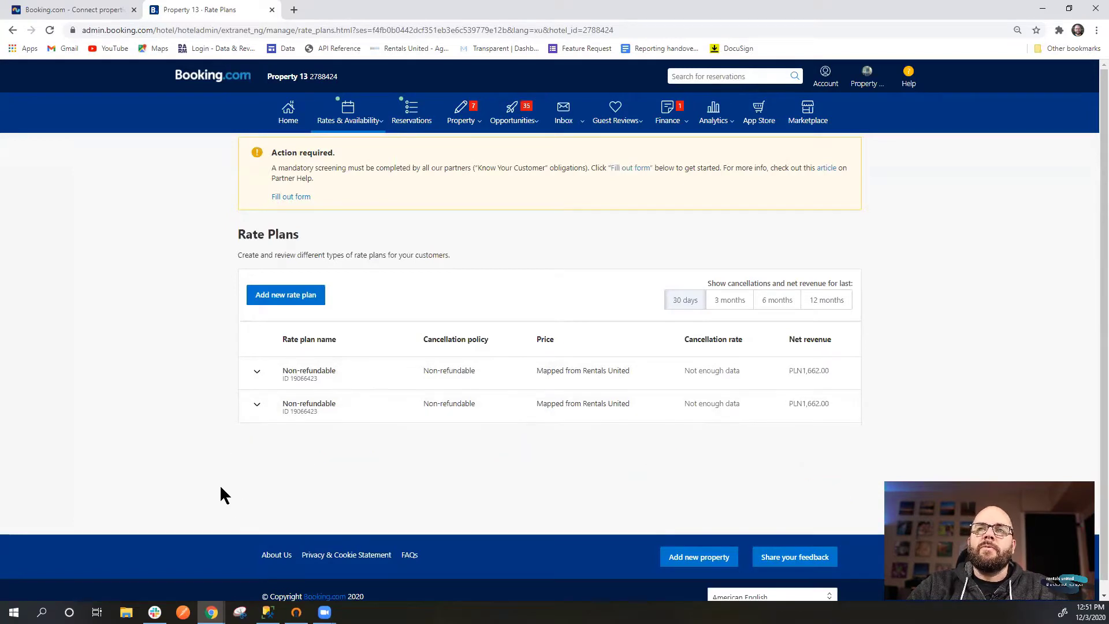
- Start adding a new rate plan so the available rate plan types can be chosen
left_click(298, 296)
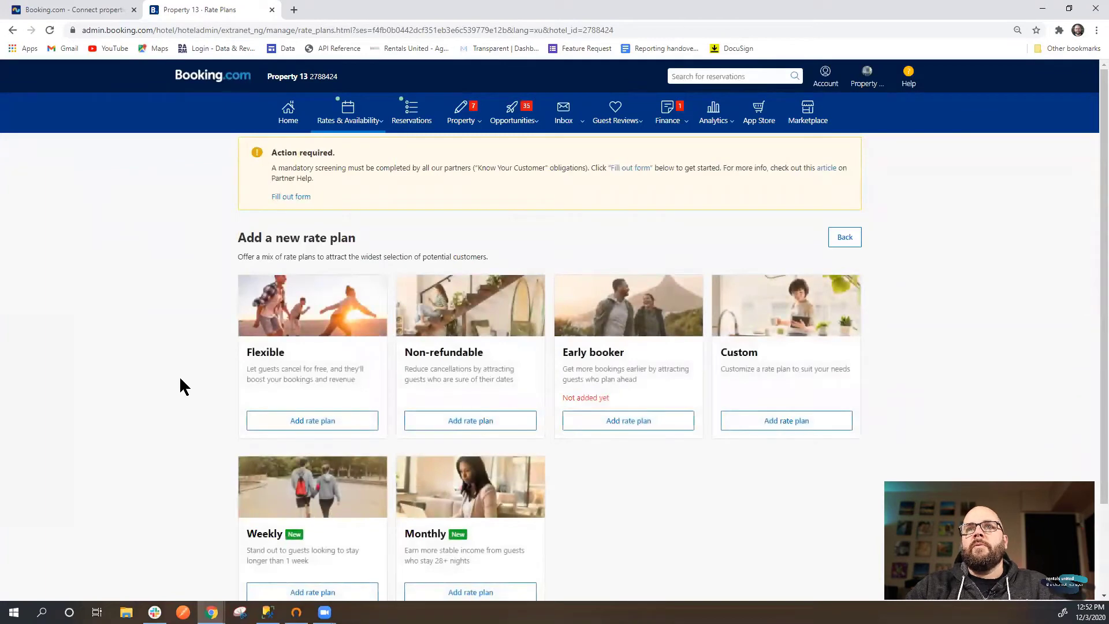
left_click_drag(222, 258, 482, 258)
left_click(528, 262)
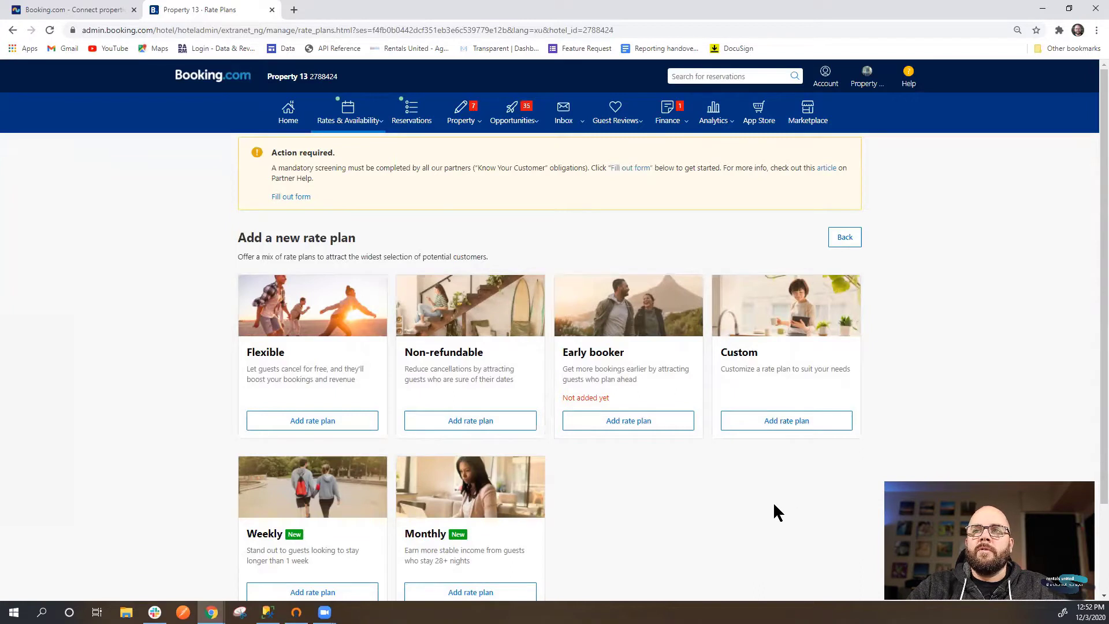
- Examine the length-of-stay conditions in the descriptions of the Weekly and Monthly rate plan types
scroll(807, 511, "down", 1)
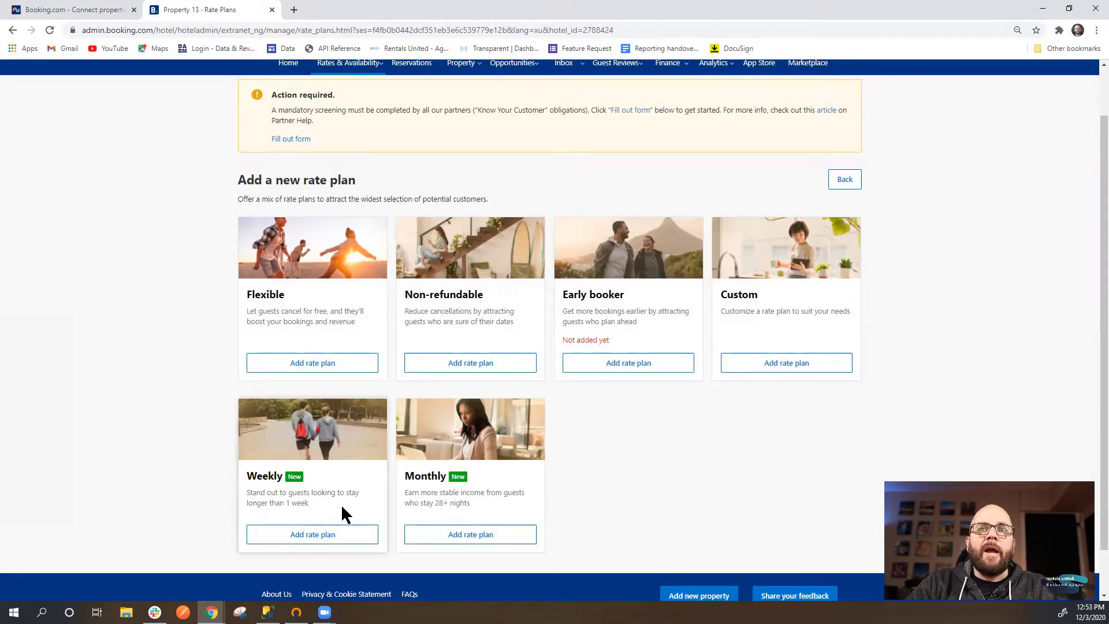
left_click_drag(312, 506, 280, 503)
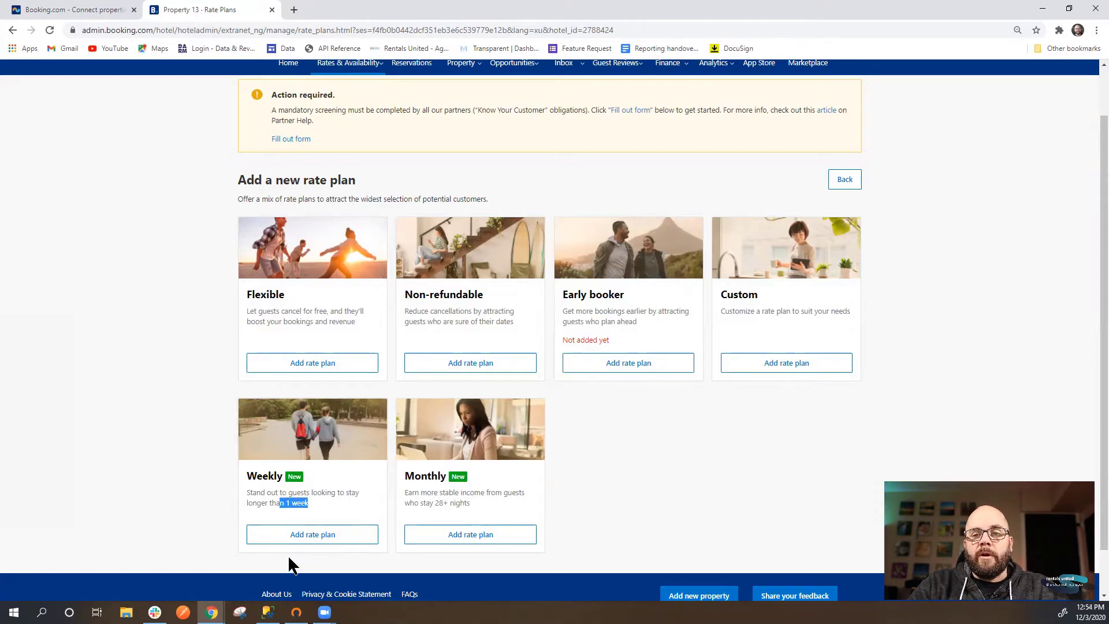
left_click(217, 493)
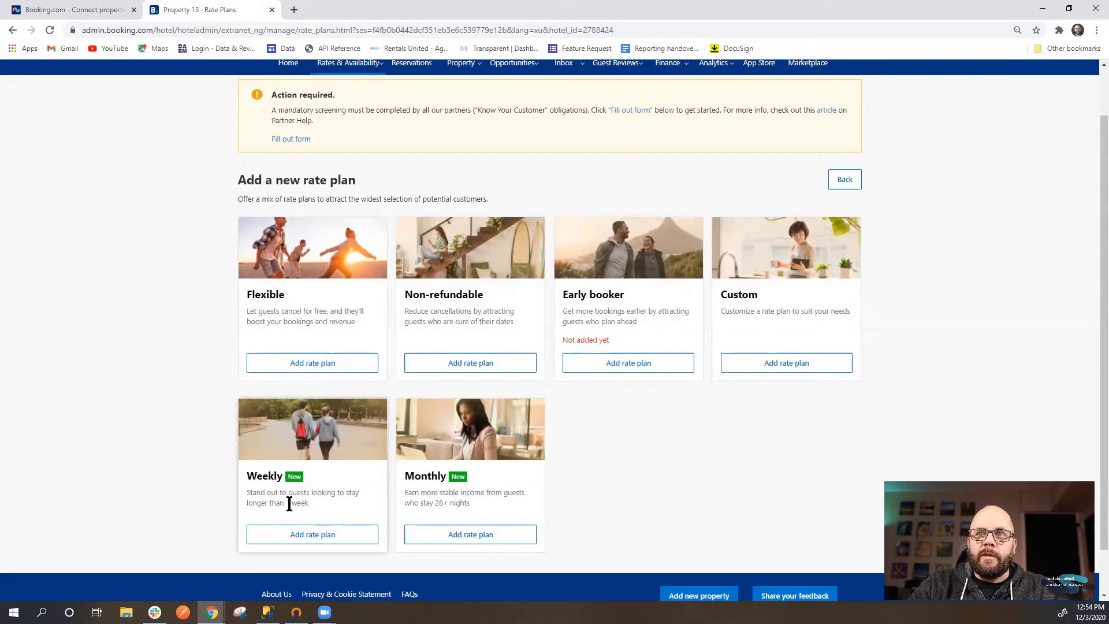
double_click(440, 504)
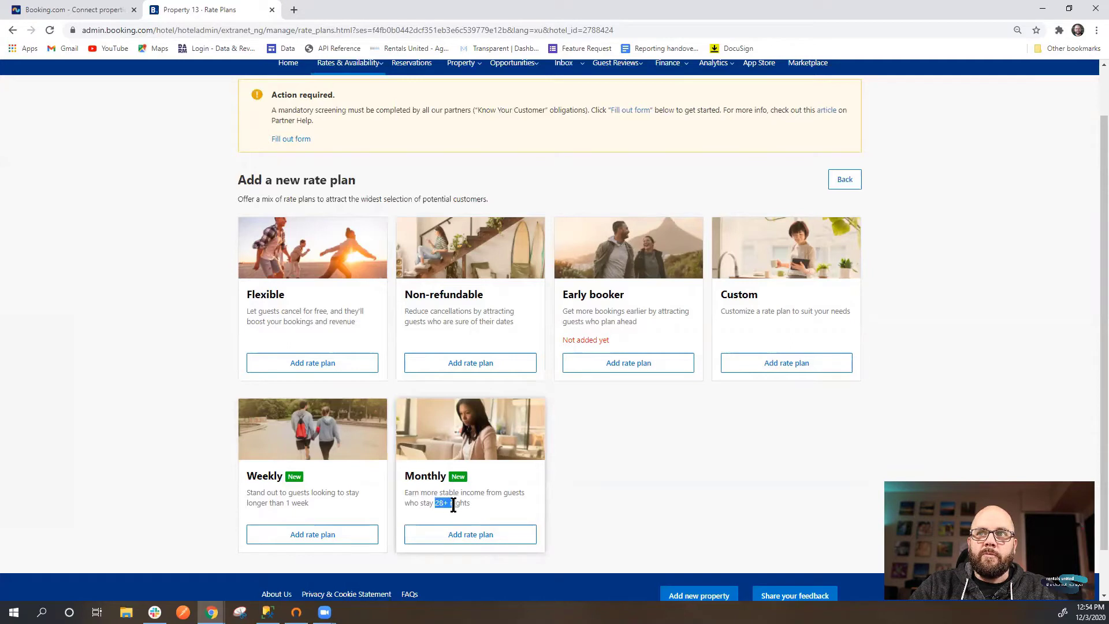
left_click_drag(354, 503, 260, 519)
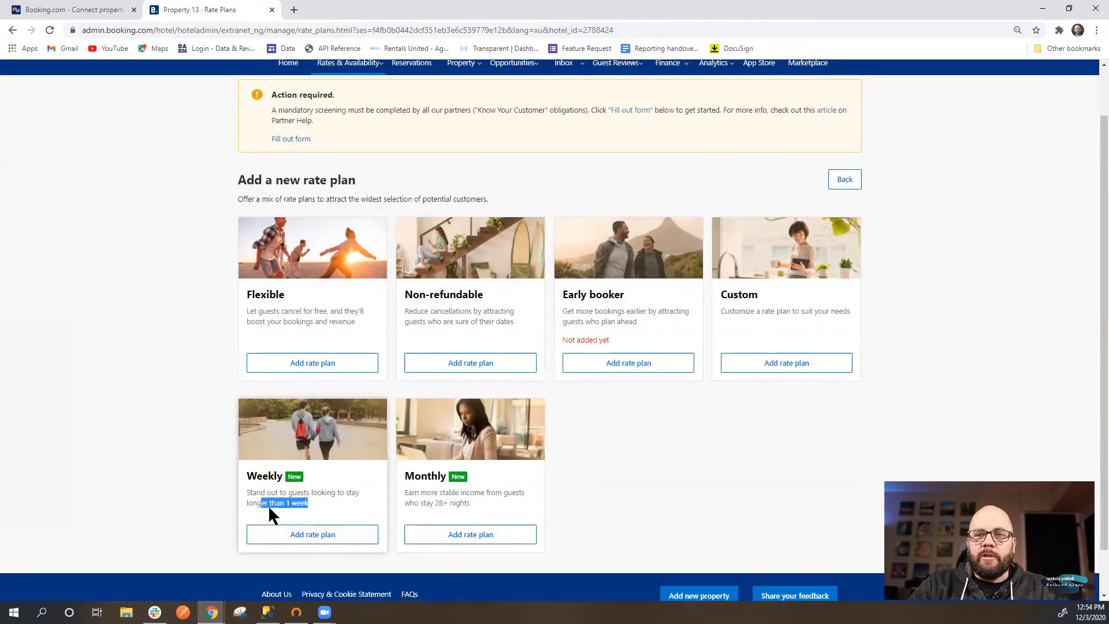
left_click(268, 505)
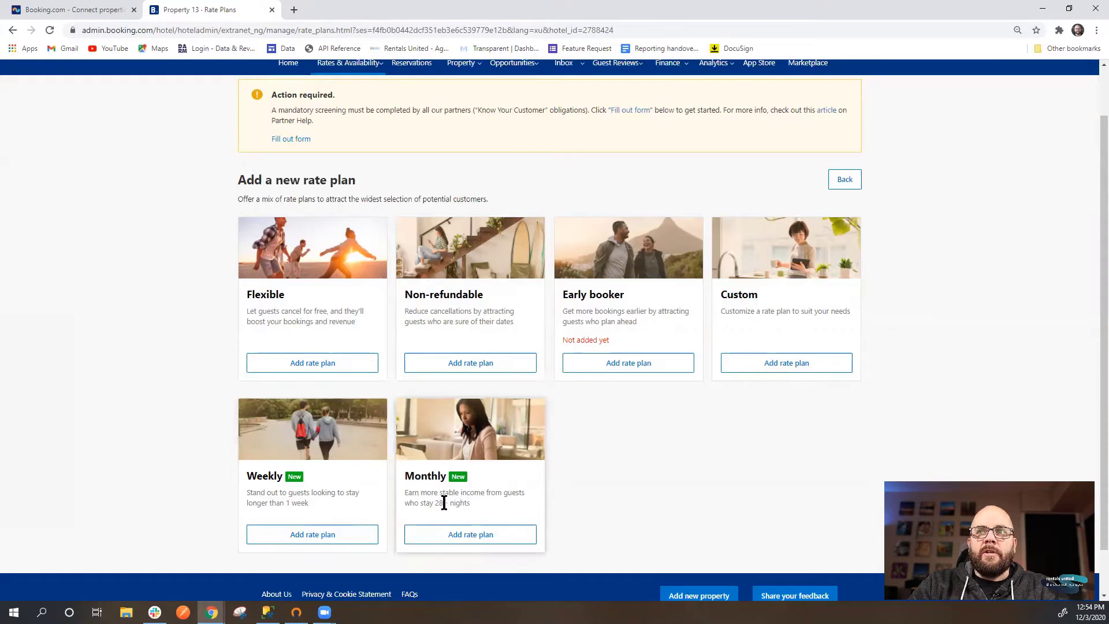
left_click_drag(440, 503, 458, 503)
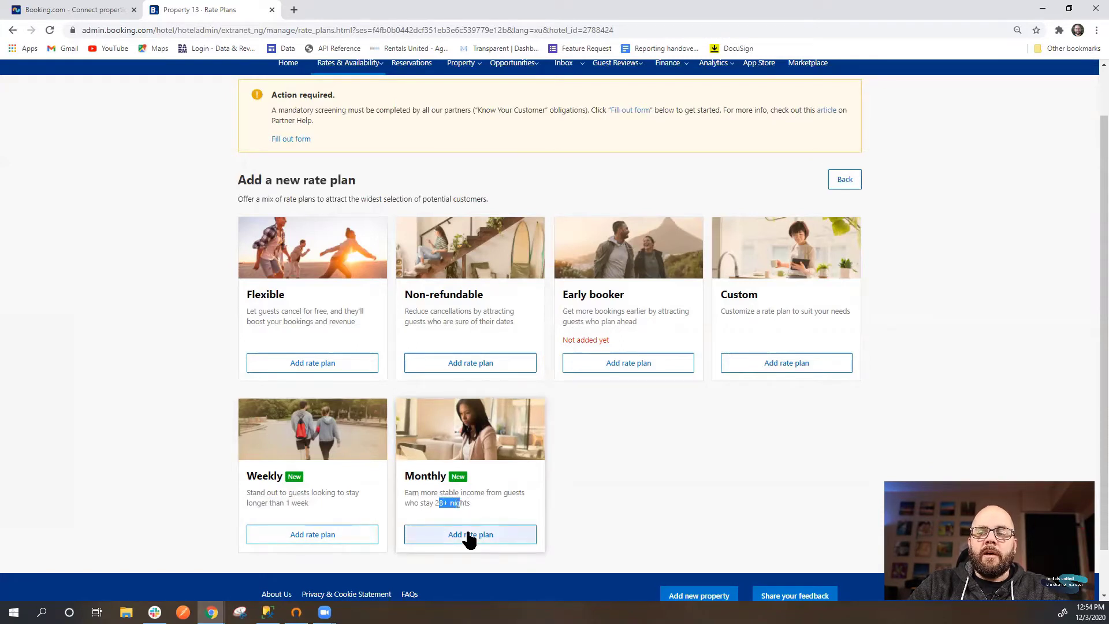
left_click(465, 507)
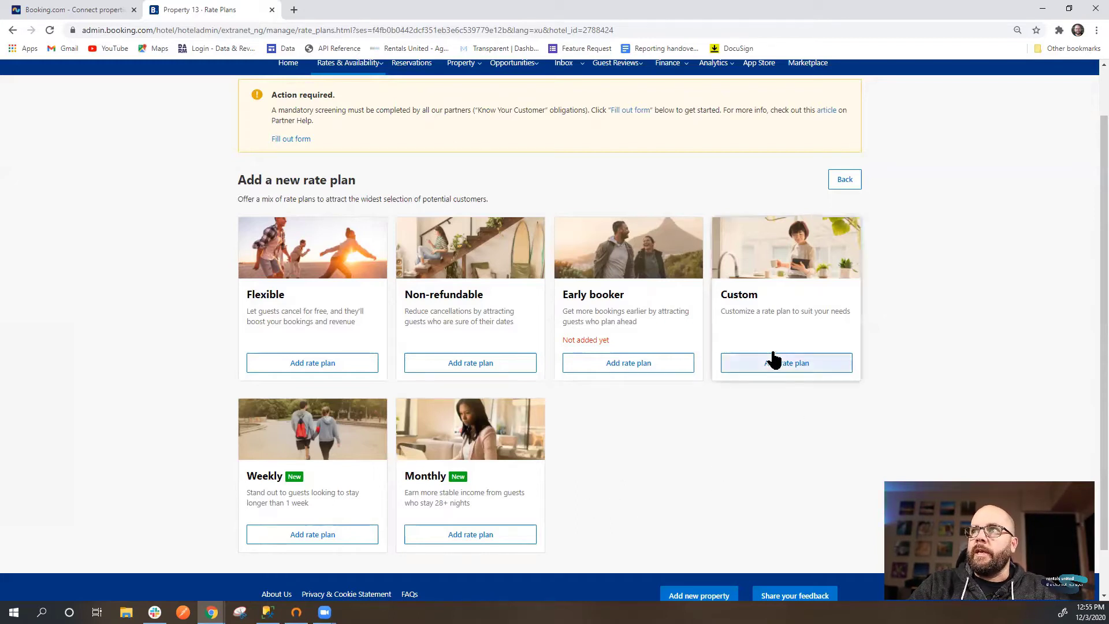
- Start a Custom rate plan and set its cancellation policy to Flexible - 30 days
left_click(777, 362)
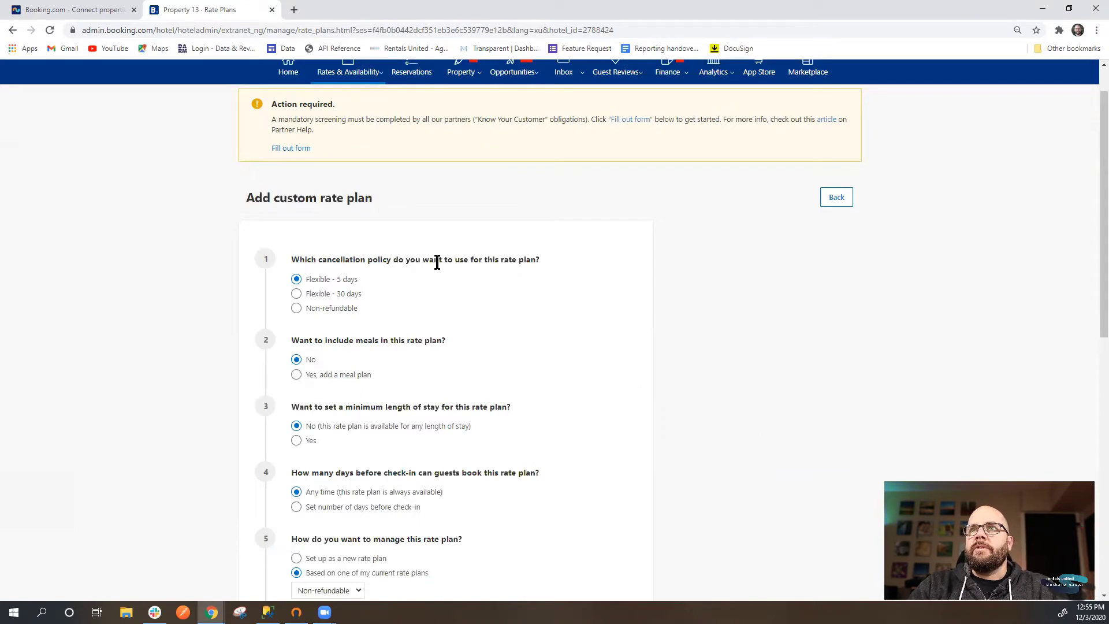
left_click_drag(550, 260, 421, 259)
left_click(369, 321)
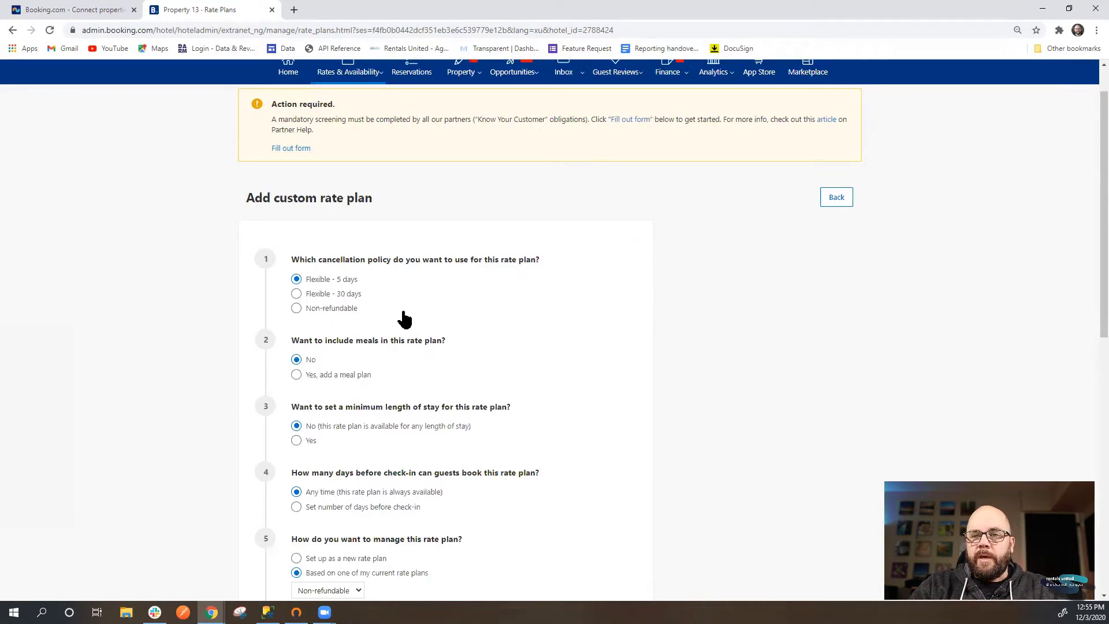
left_click_drag(318, 260, 391, 259)
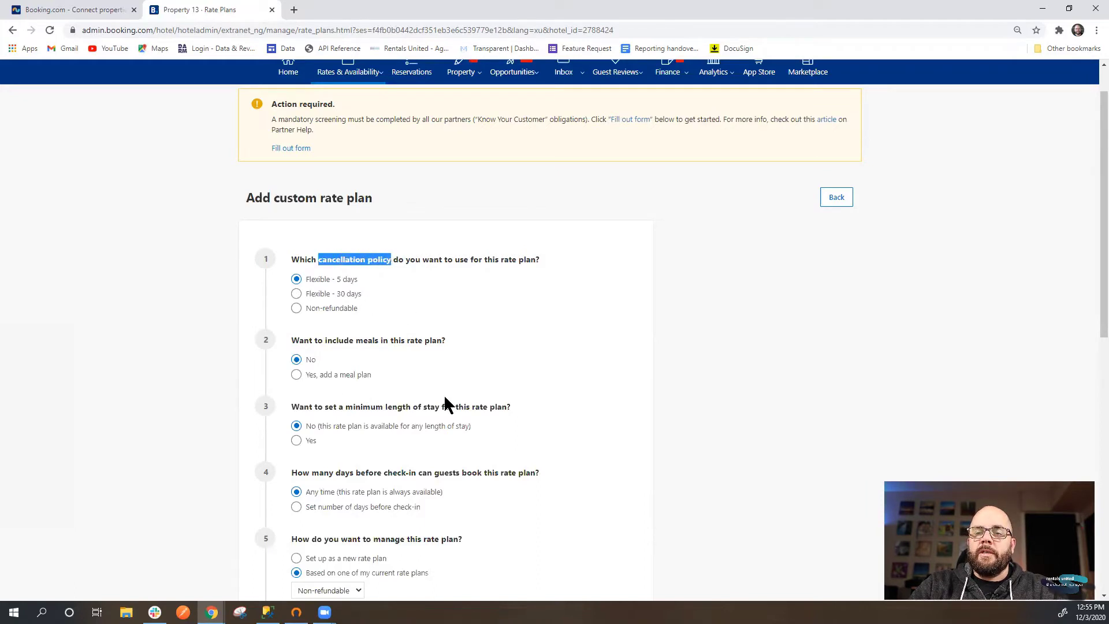
left_click(455, 295)
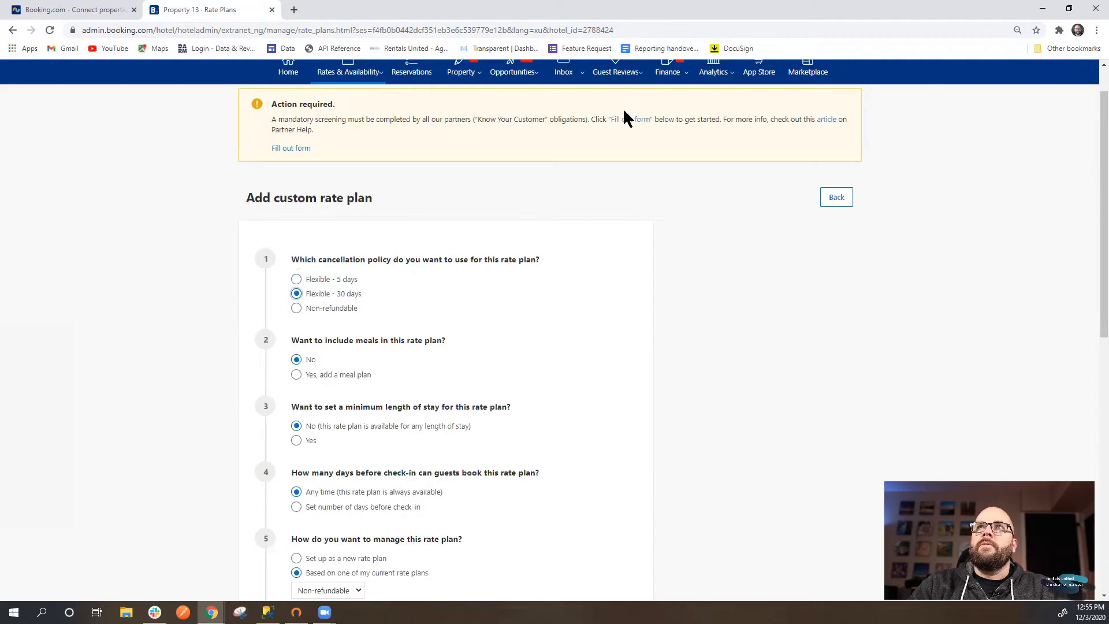
- Try the Flexible - 5 days and Non-refundable cancellation policies before returning to Flexible - 30 days
scroll(763, 283, "up", 1)
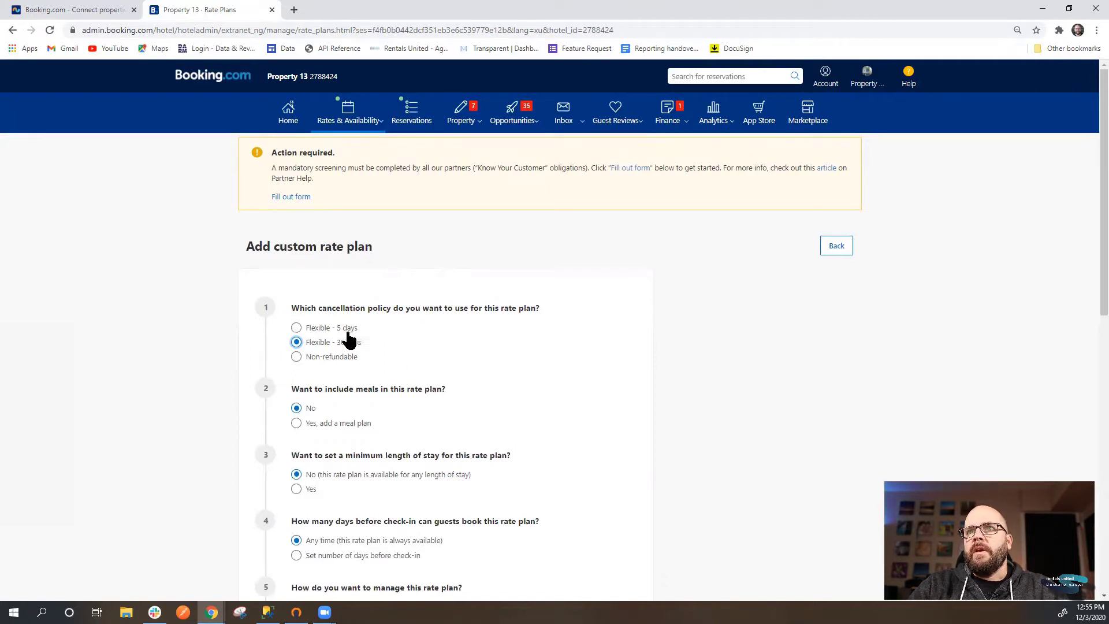
left_click(298, 328)
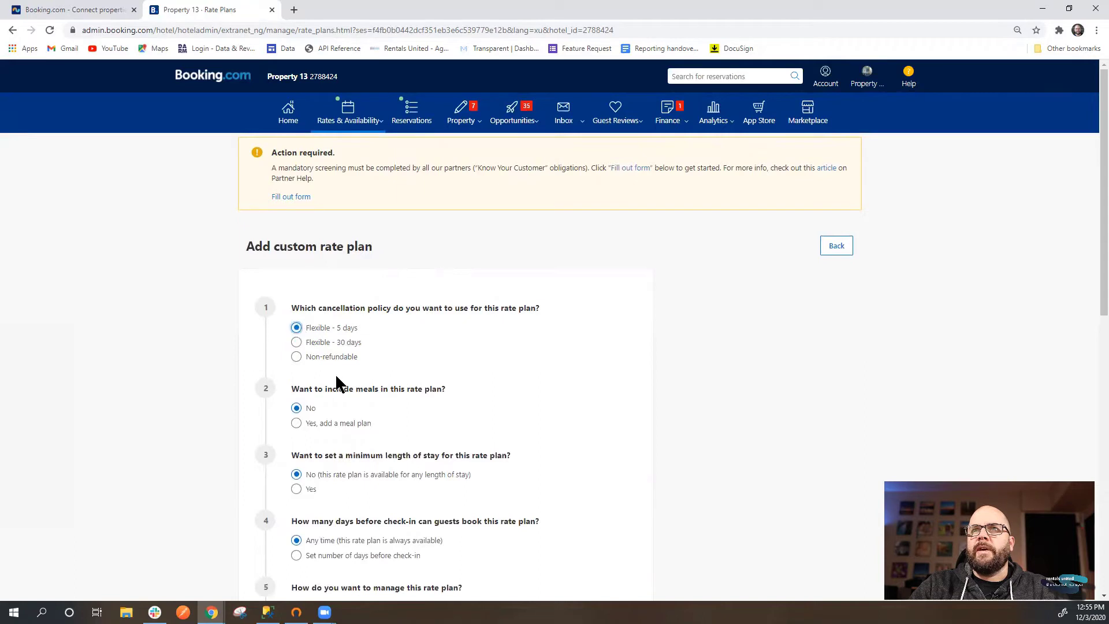
left_click(330, 344)
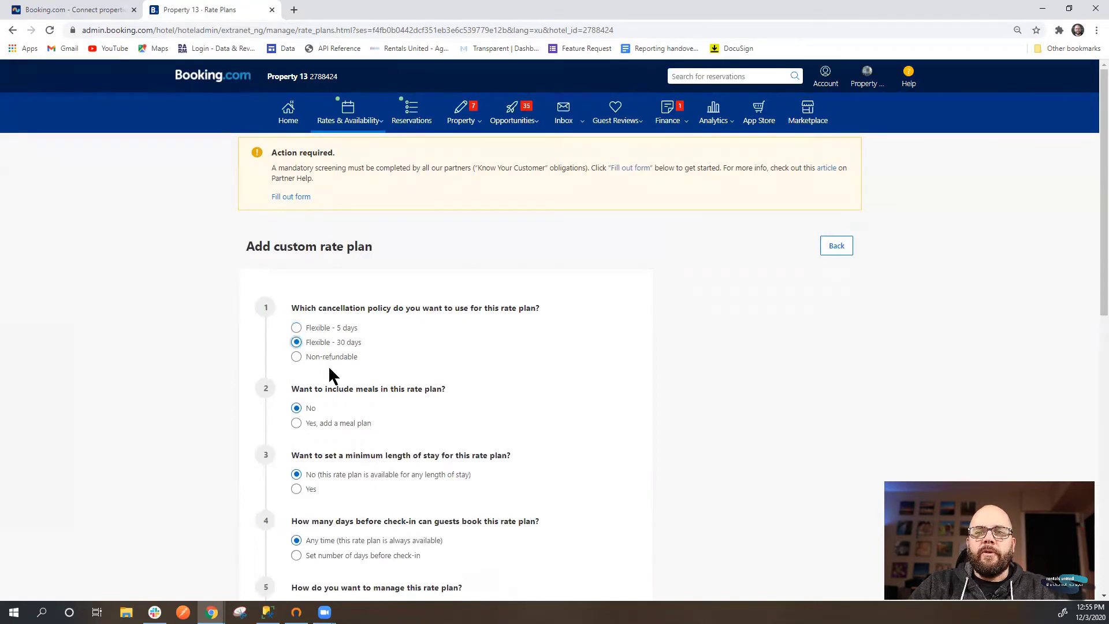
left_click(303, 358)
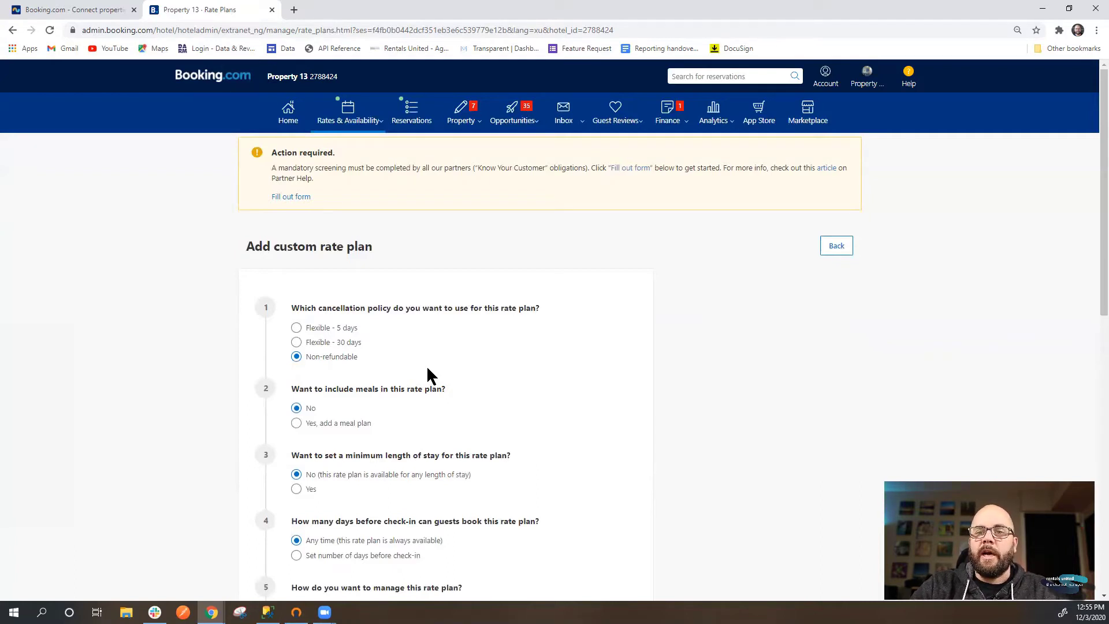
left_click(315, 344)
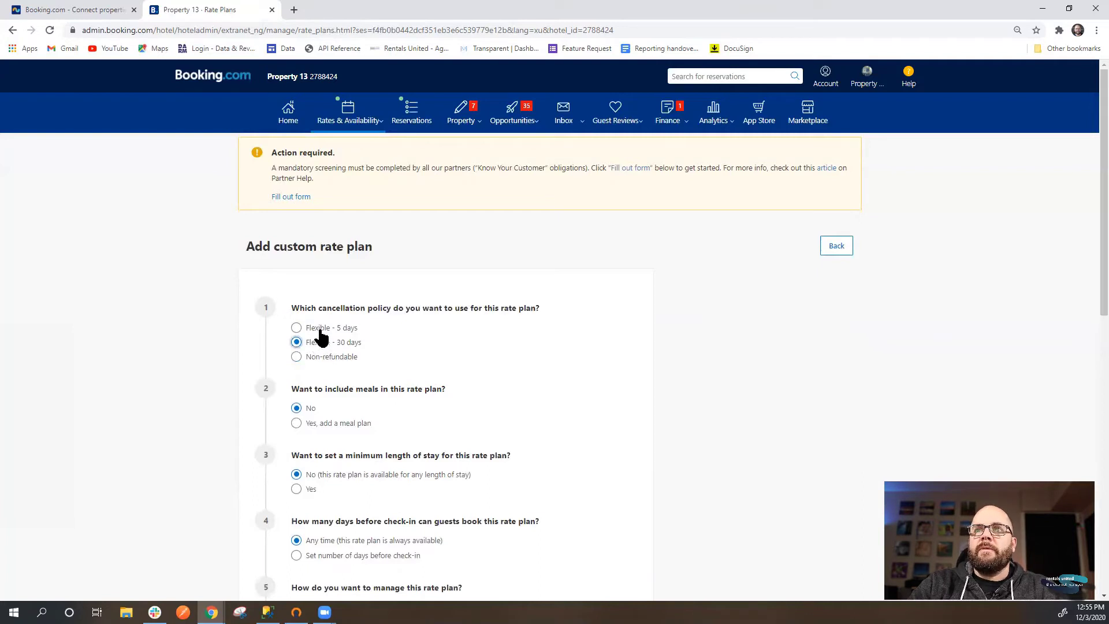
- Try the Flexible - 5 days cancellation policy before going back to Flexible - 30 days
left_click(319, 330)
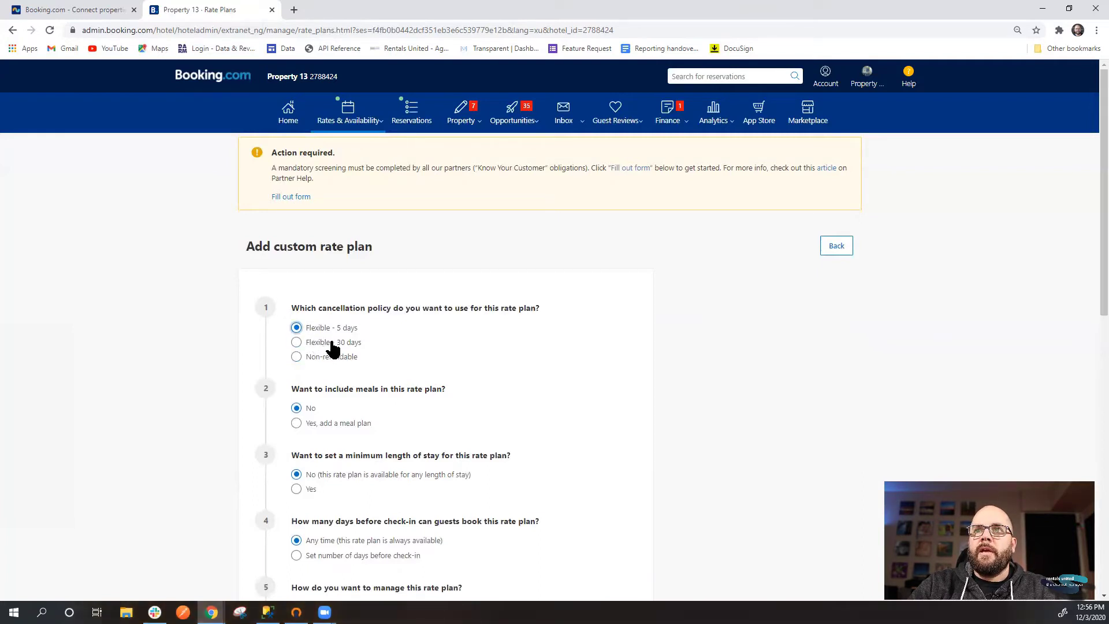
left_click(354, 345)
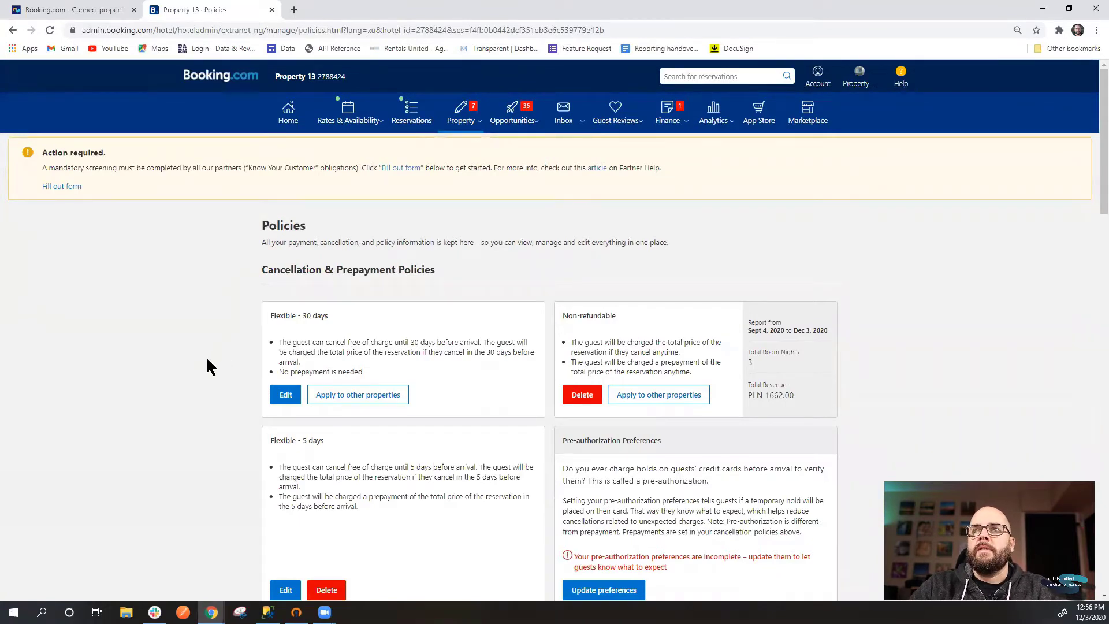
- Examine the existing flexible cancellation policies on the property's Policies page and the option to create a new one
scroll(206, 358, "down", 1)
scroll(205, 364, "down", 1)
left_click_drag(275, 200, 306, 200)
left_click(324, 200)
left_click_drag(271, 324, 345, 331)
left_click(348, 358)
scroll(306, 430, "down", 2)
scroll(314, 426, "up", 3)
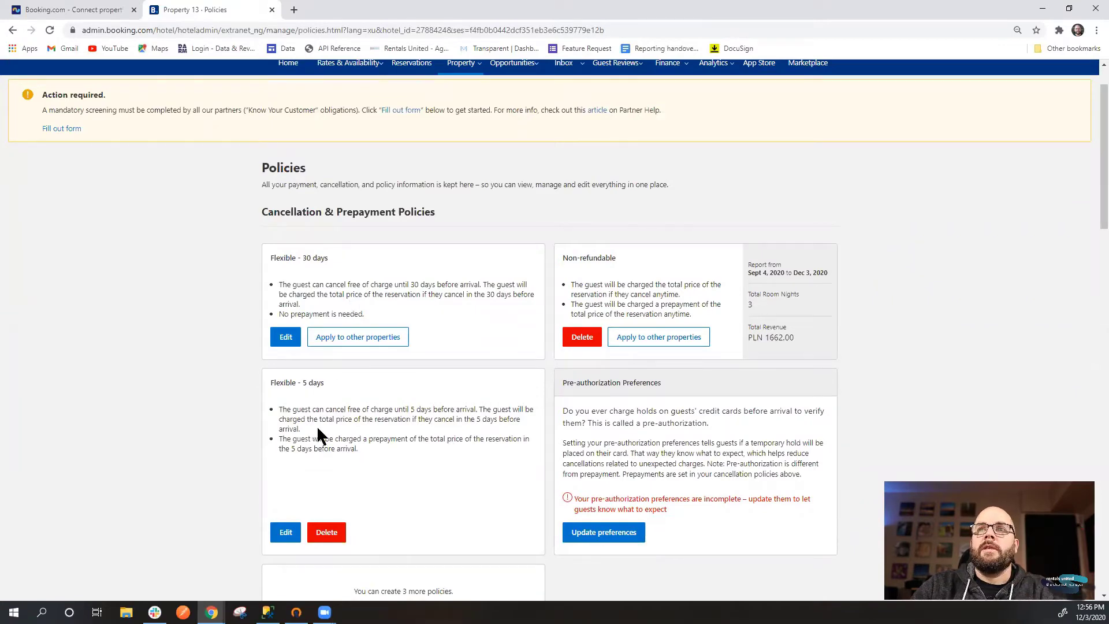
scroll(317, 426, "down", 3)
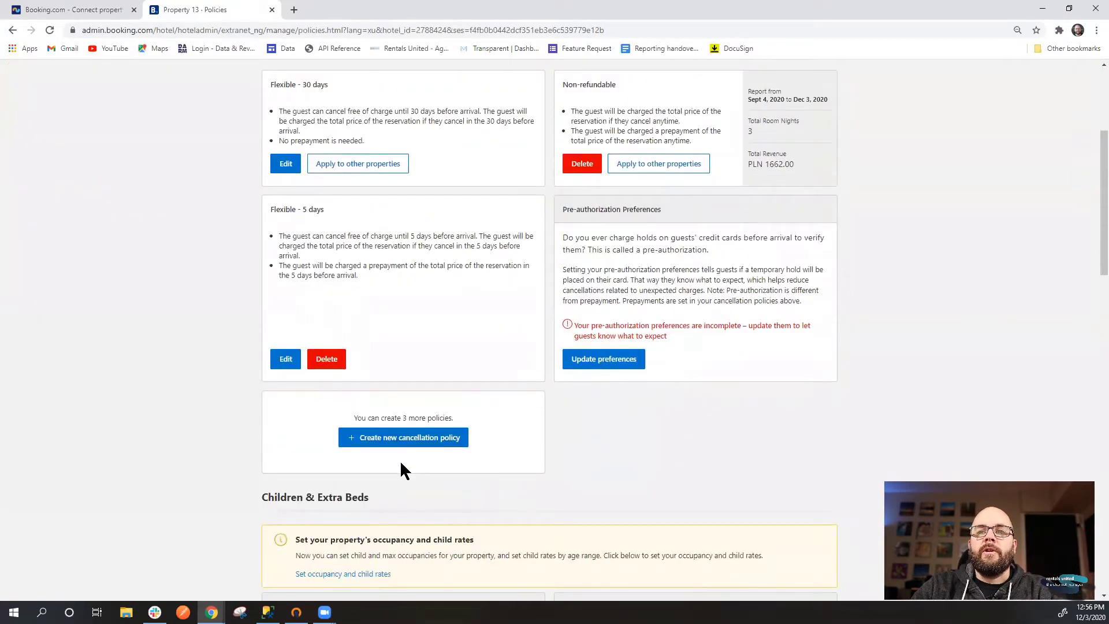
- Examine the free cancellation, charge and prepayment terms of the Flexible - 30 days policy
scroll(400, 458, "up", 3)
left_click_drag(273, 258, 331, 259)
left_click(330, 290)
left_click_drag(275, 285, 463, 288)
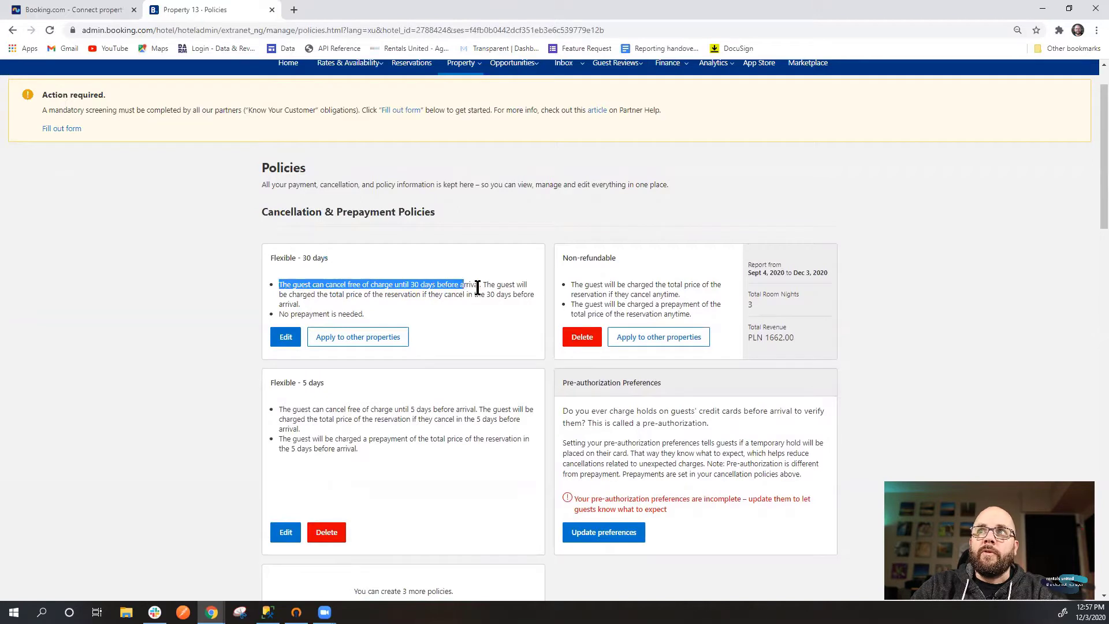
left_click(479, 291)
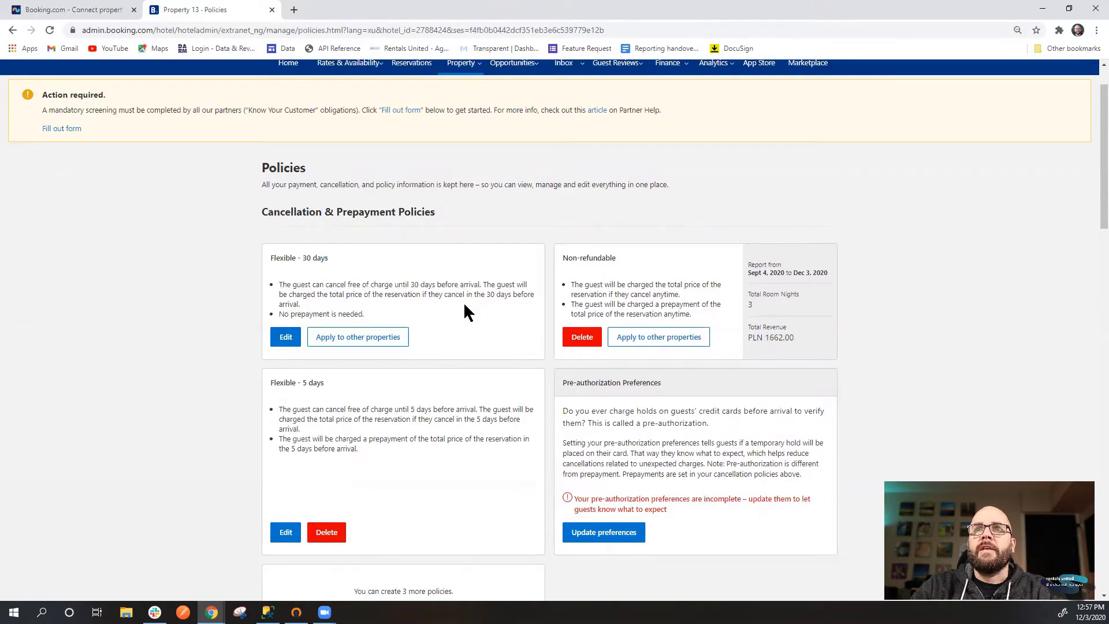
left_click_drag(374, 298, 535, 295)
left_click(472, 294)
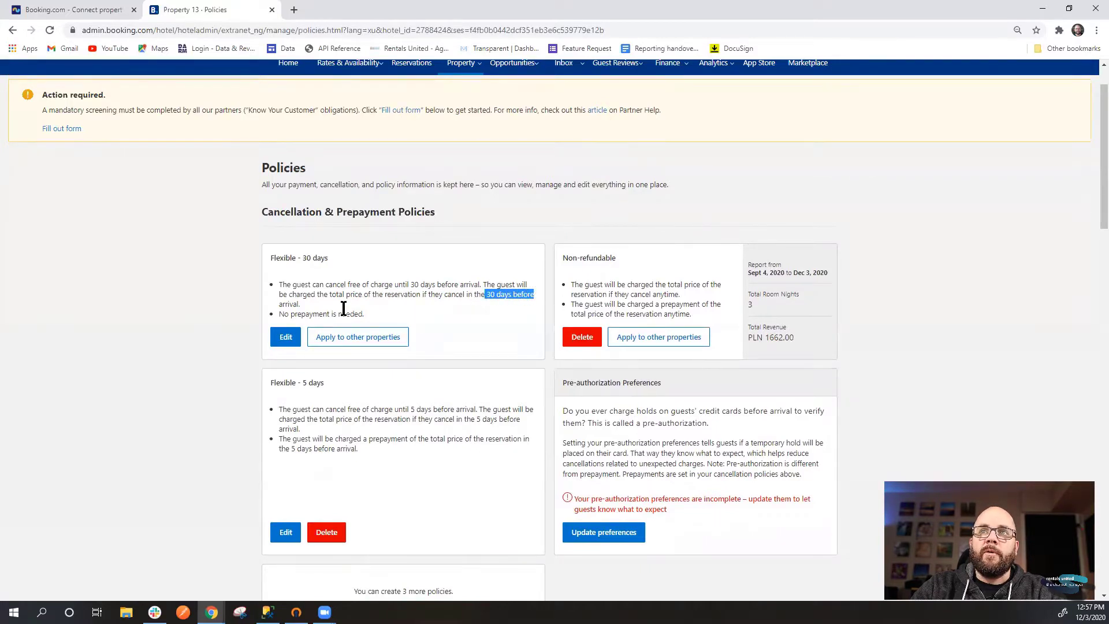
left_click(326, 311)
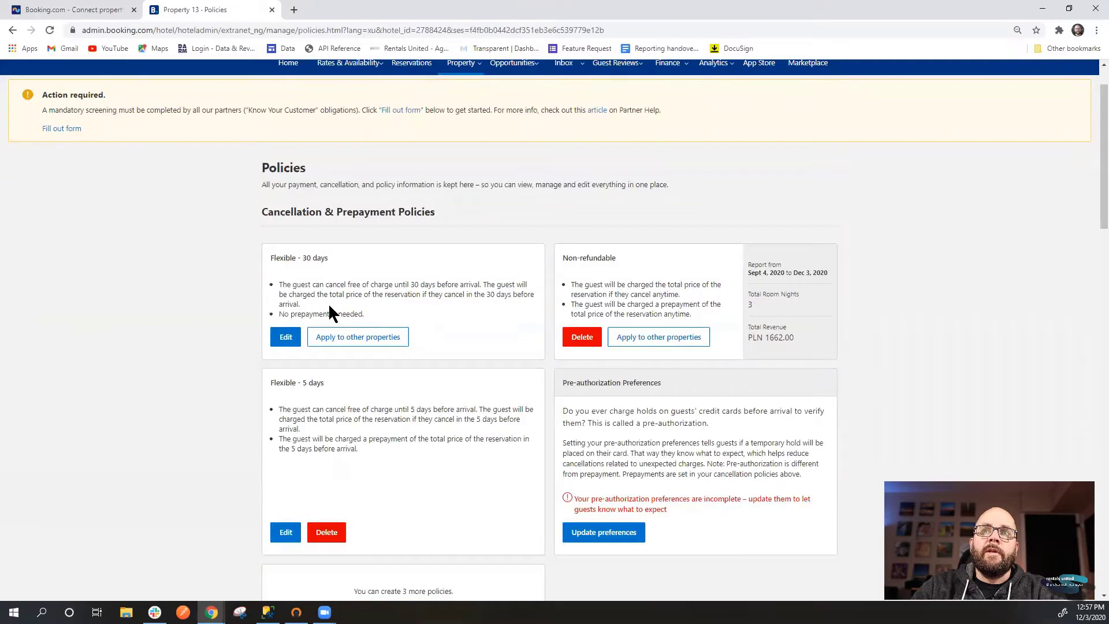
left_click_drag(429, 301, 301, 289)
left_click(300, 288)
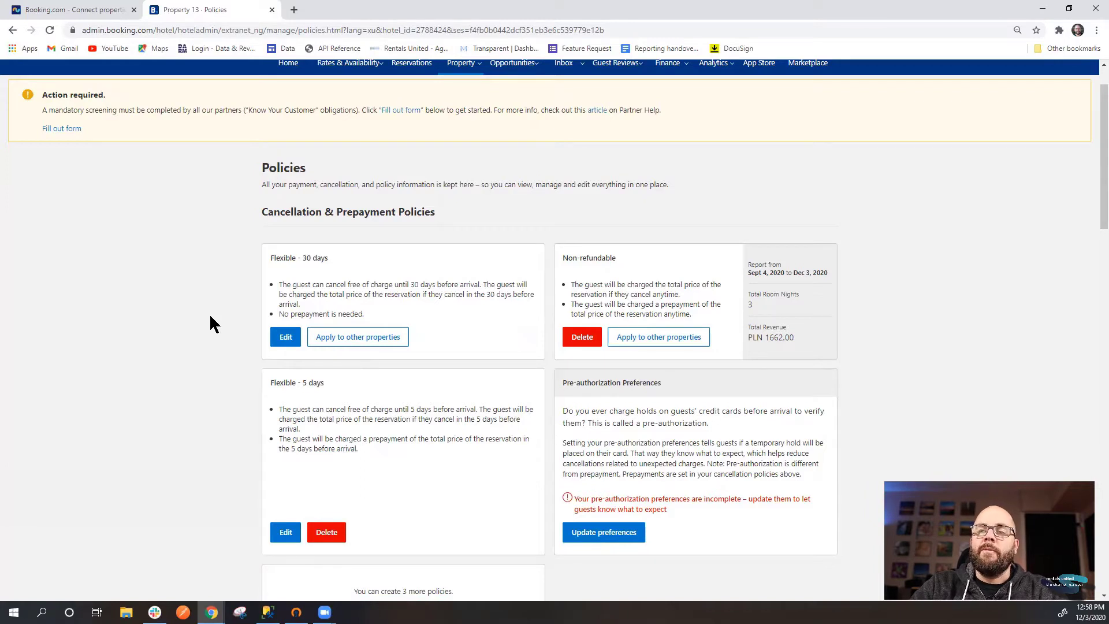
- Return to the custom rate plan form and set its cancellation policy to Flexible - 30 days
scroll(196, 328, "up", 1)
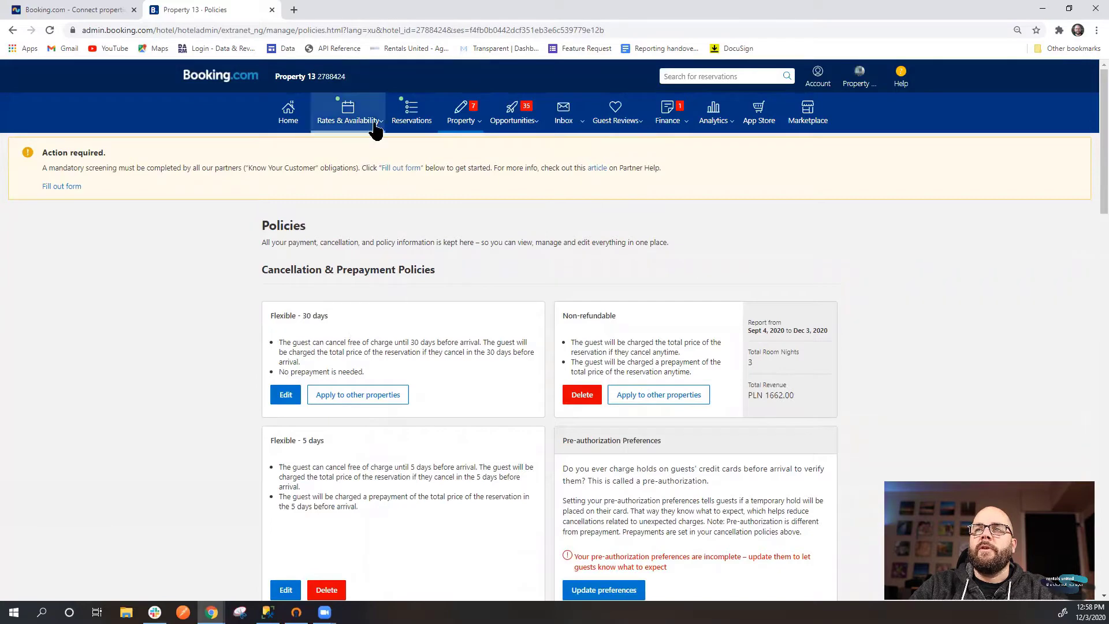
left_click(348, 113)
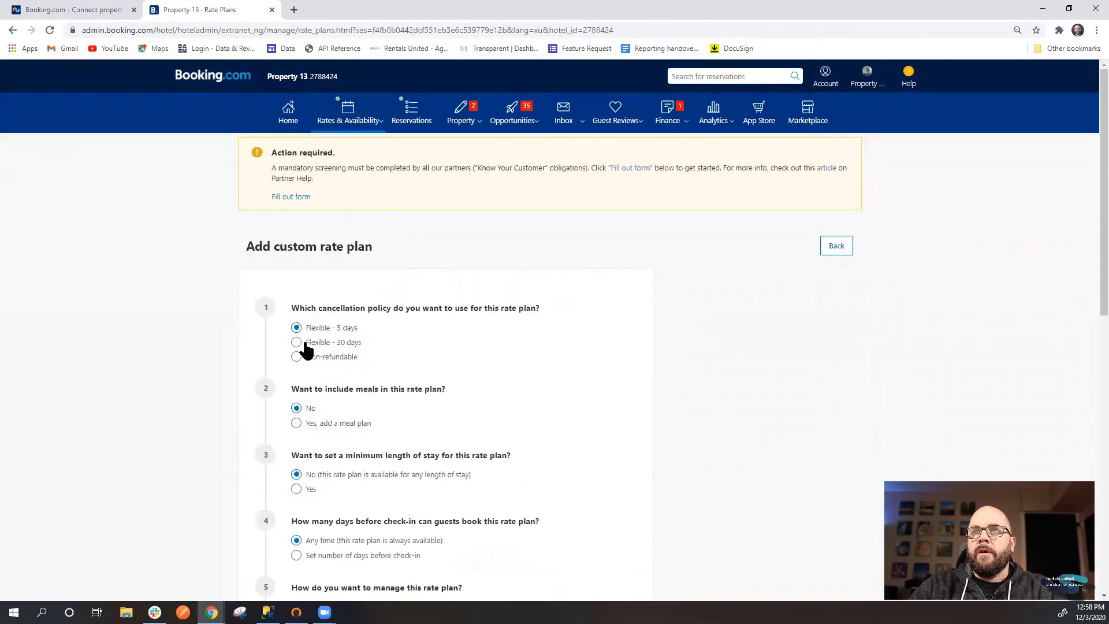
left_click(302, 342)
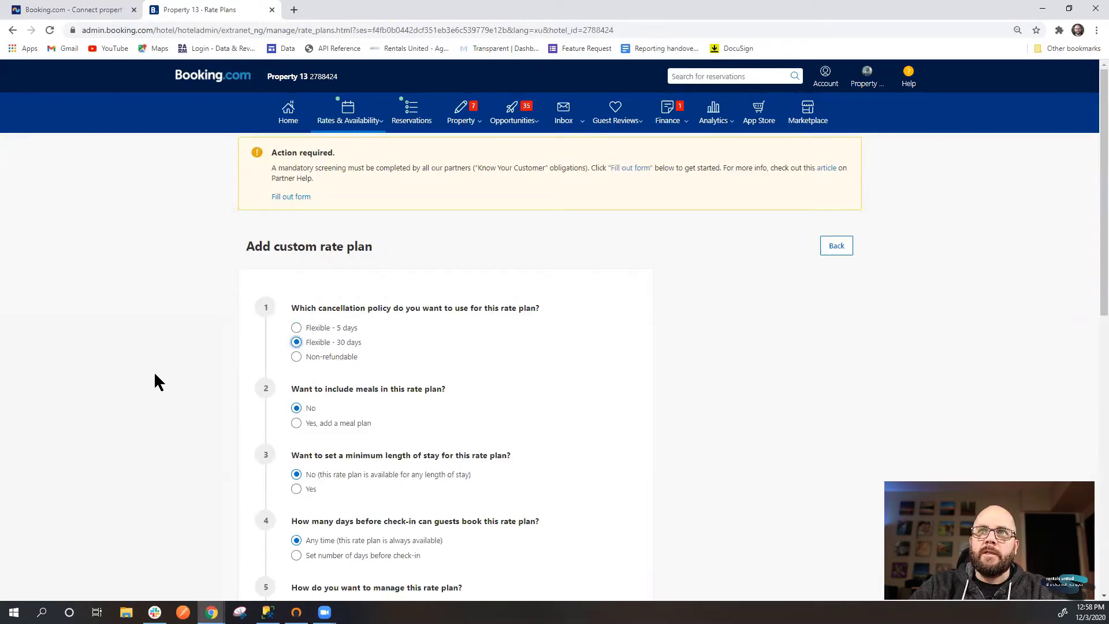
- Try including a meal plan to view the available meals before returning the meals choice to No
scroll(155, 369, "down", 1)
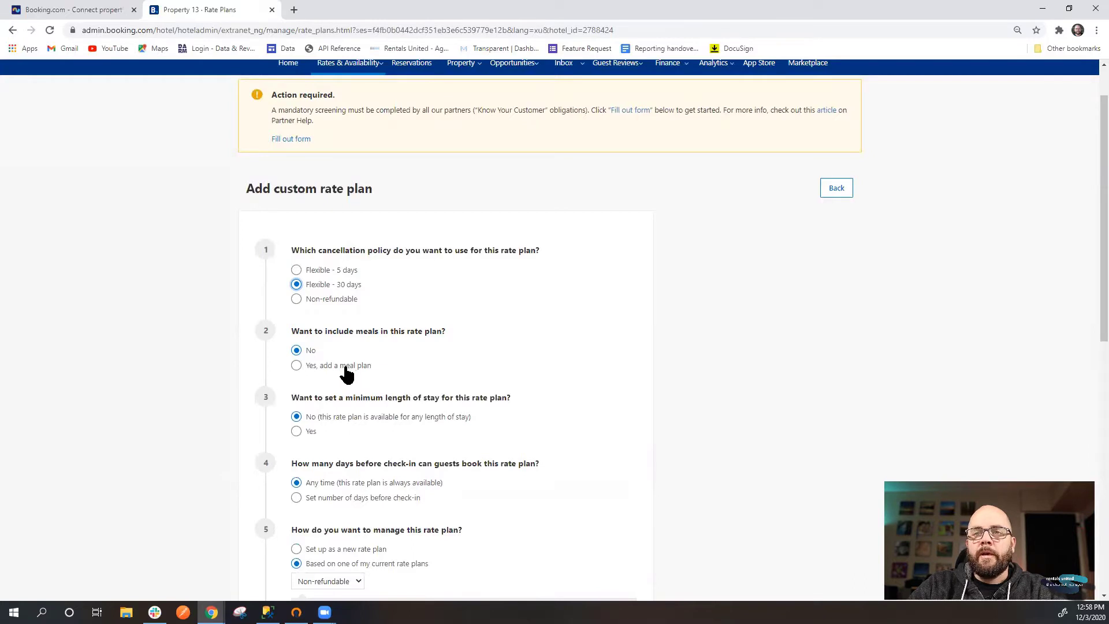
left_click(312, 365)
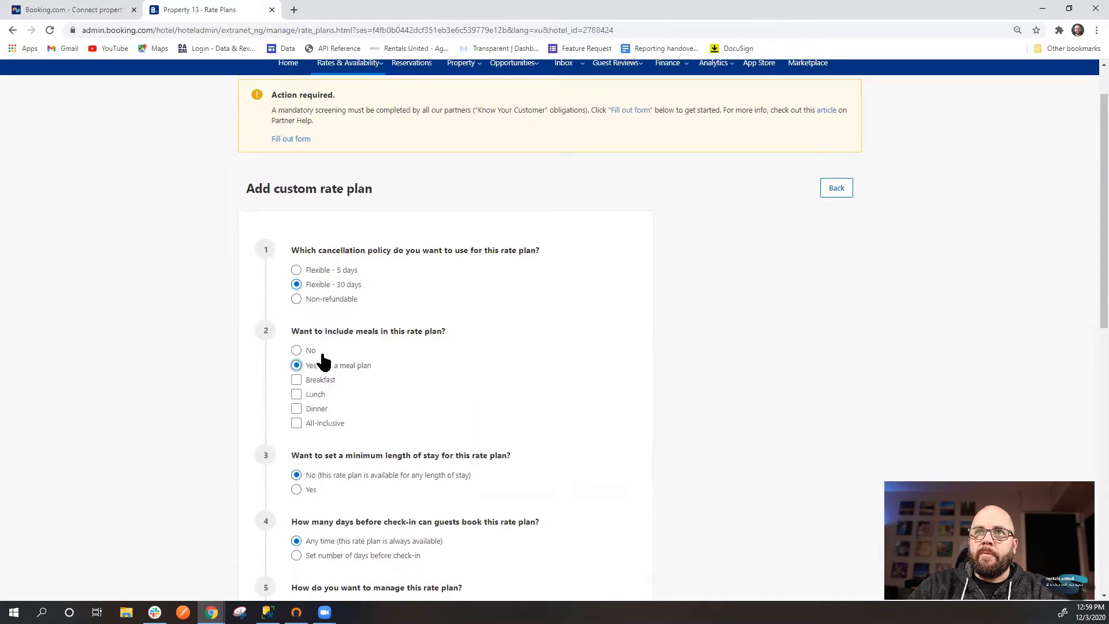
left_click(300, 350)
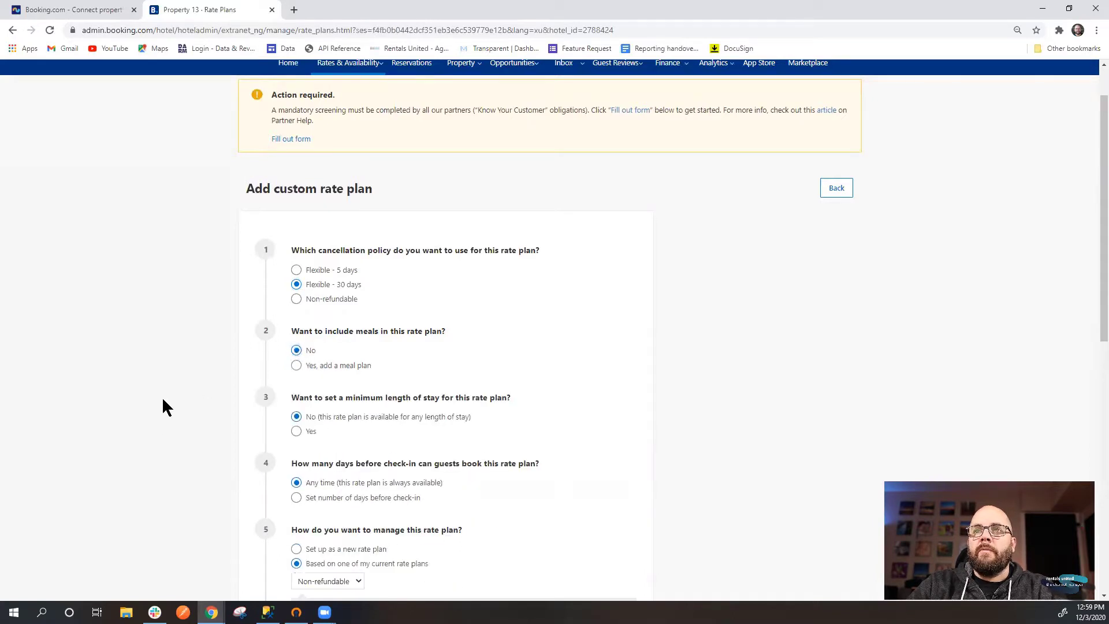
- Turn on a minimum length of stay of 2 nights for the rate plan
scroll(161, 397, "down", 1)
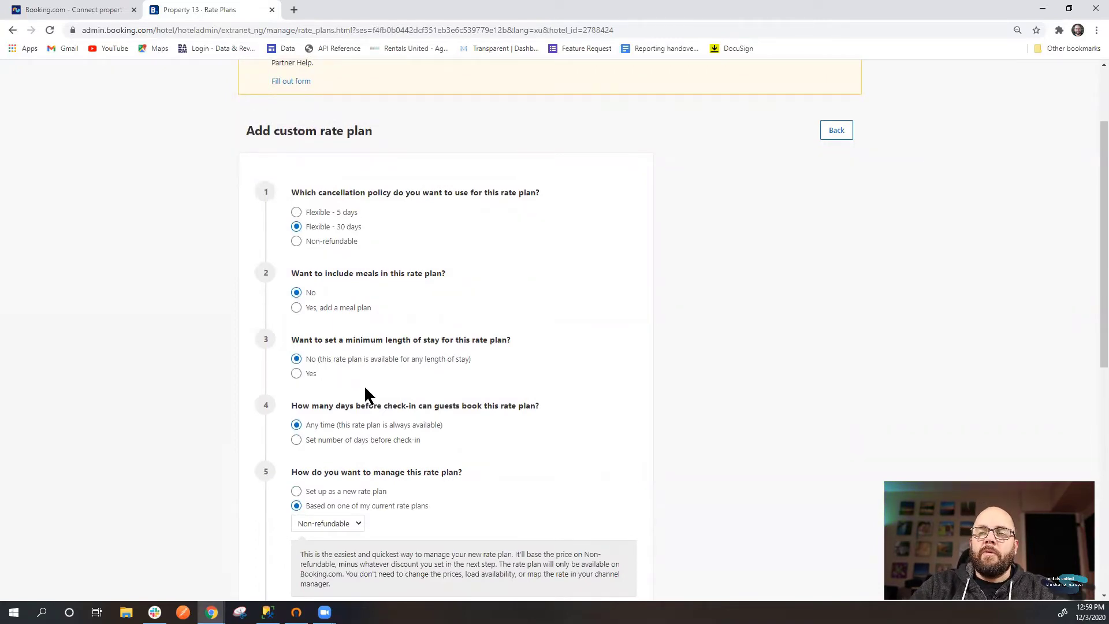
left_click(307, 375)
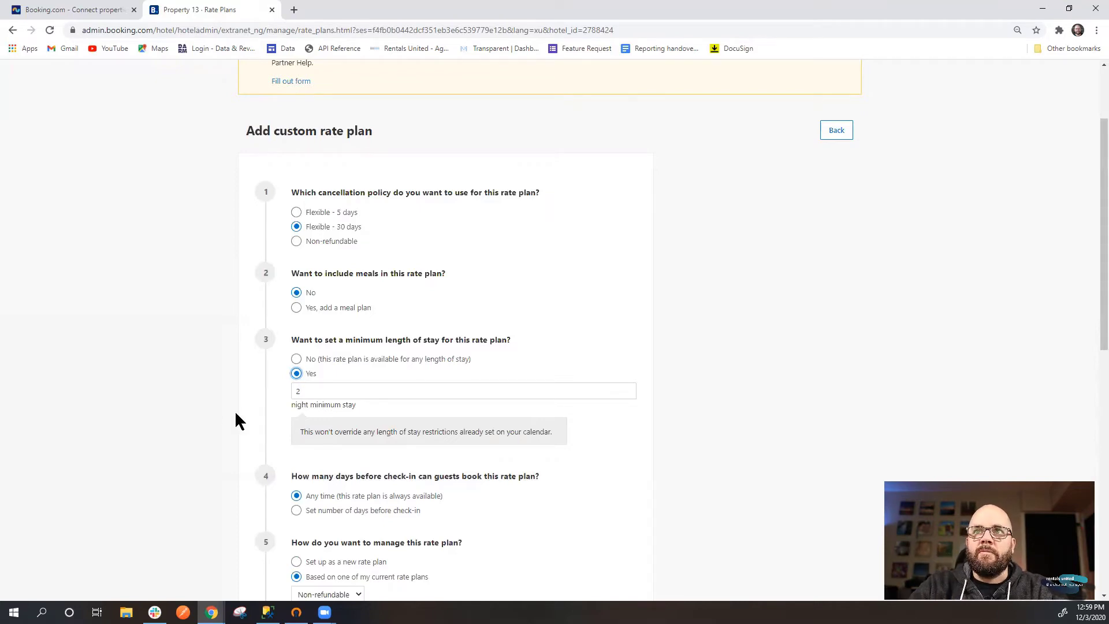
- Make the rate plan bookable 2 days or more before check-in, consulting the system calendar for the dates
scroll(245, 448, "down", 2)
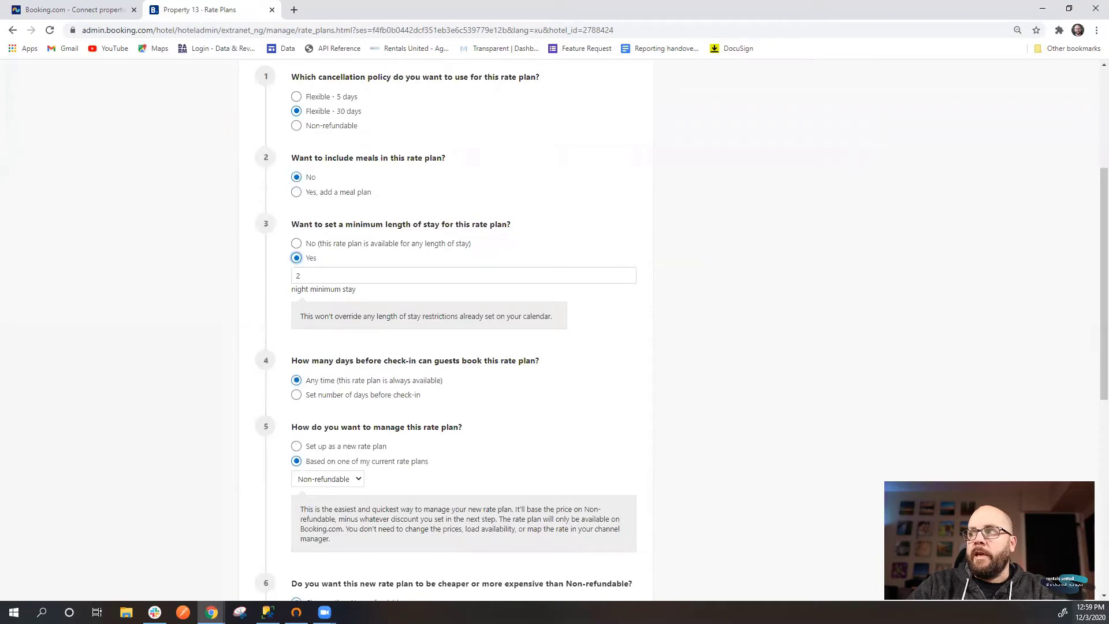
key("super+alt+d")
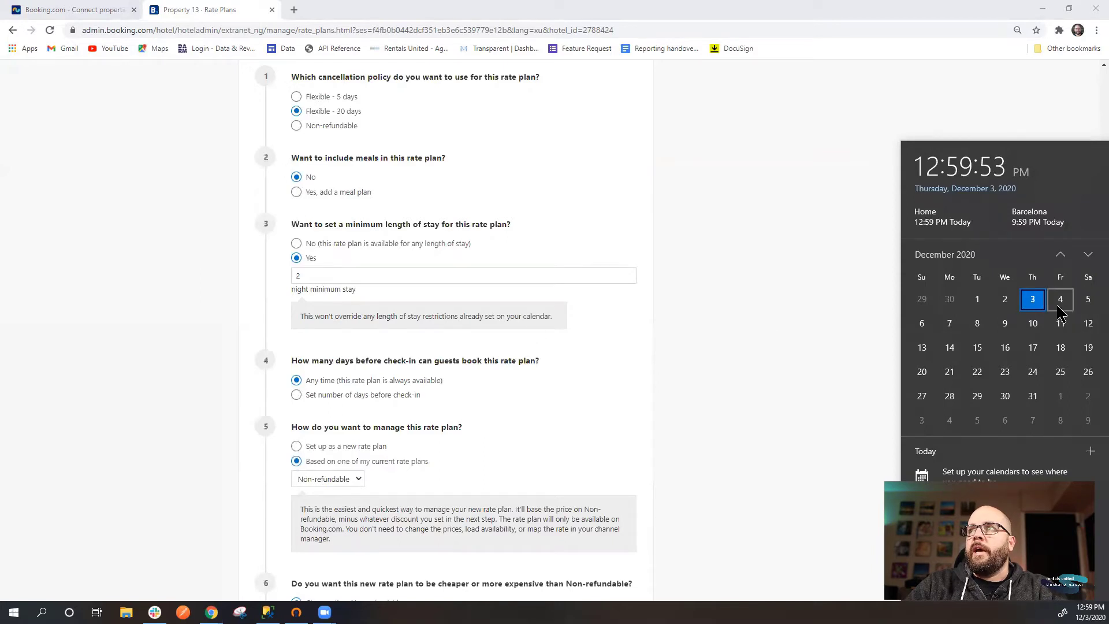
left_click(348, 399)
left_click(443, 394)
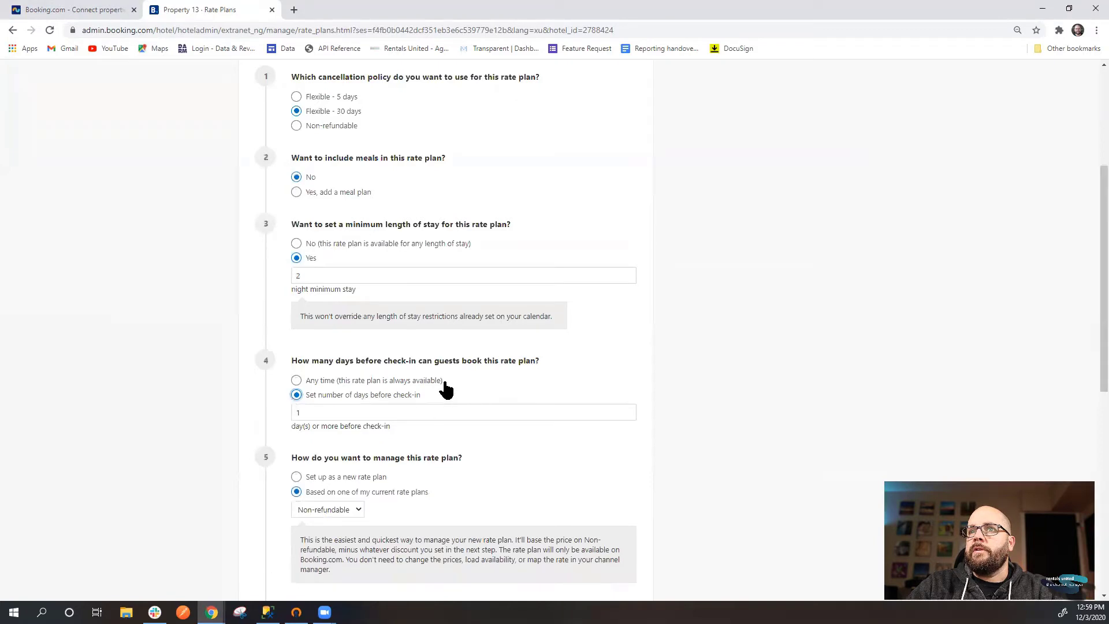
left_click(400, 413)
type("1")
type("2")
left_click(770, 343)
left_click(1087, 613)
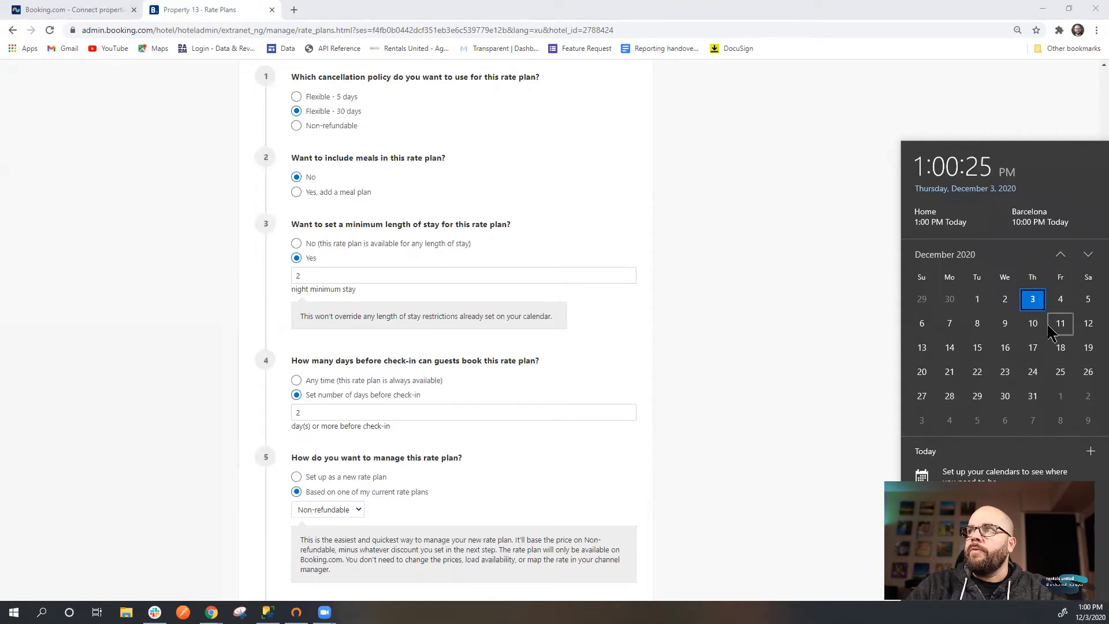
left_click(742, 387)
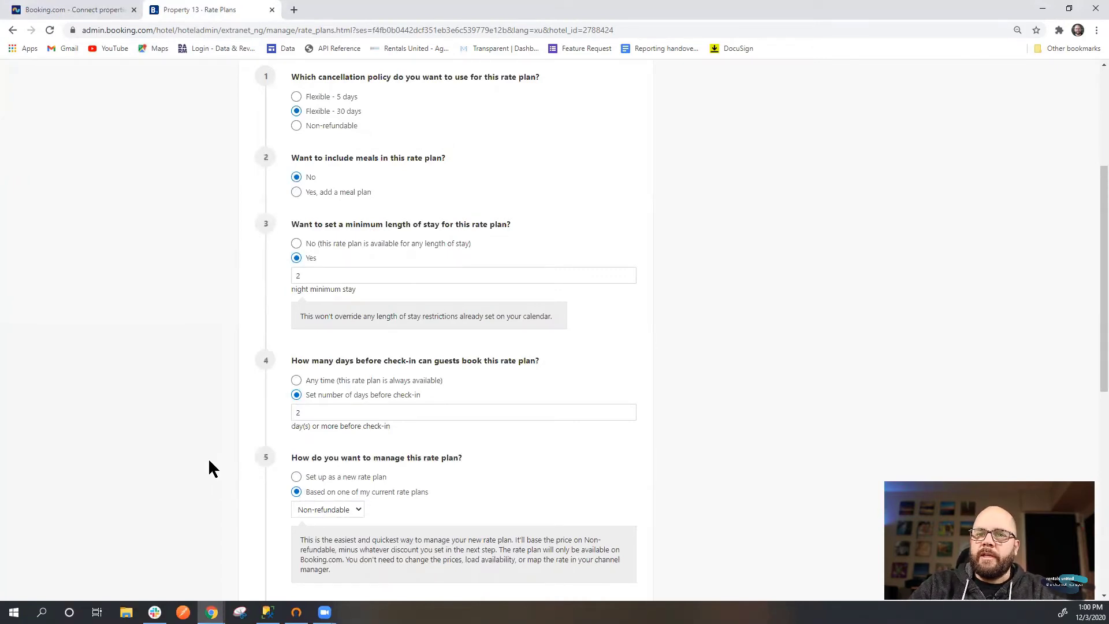
- Choose to manage the rate plan as a new rate plan instead of basing it on a current one
scroll(209, 461, "down", 1)
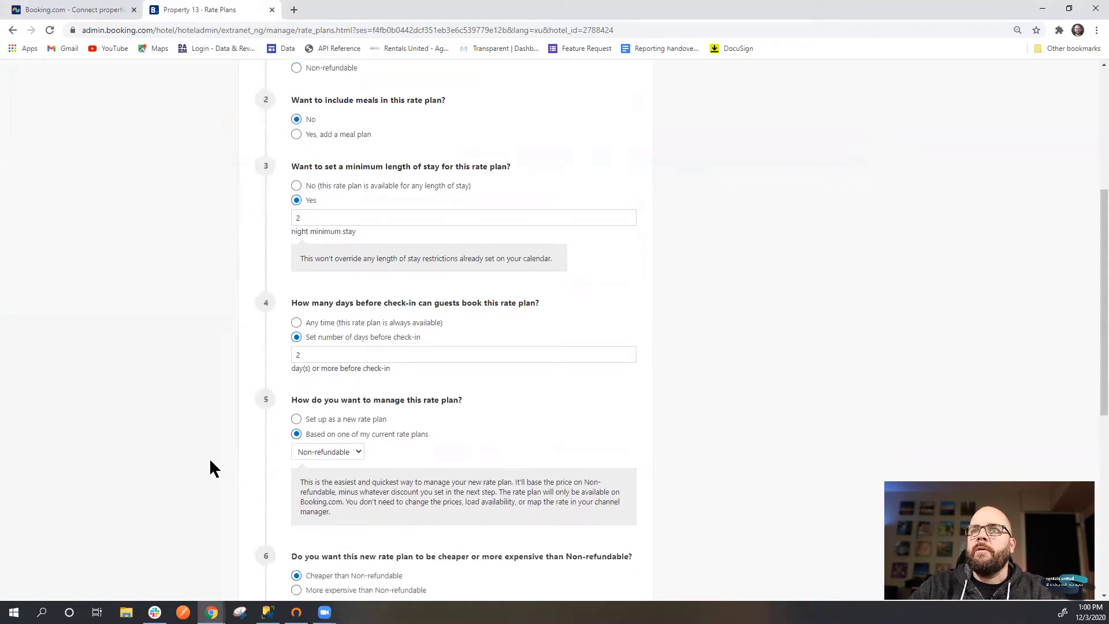
scroll(209, 457, "down", 1)
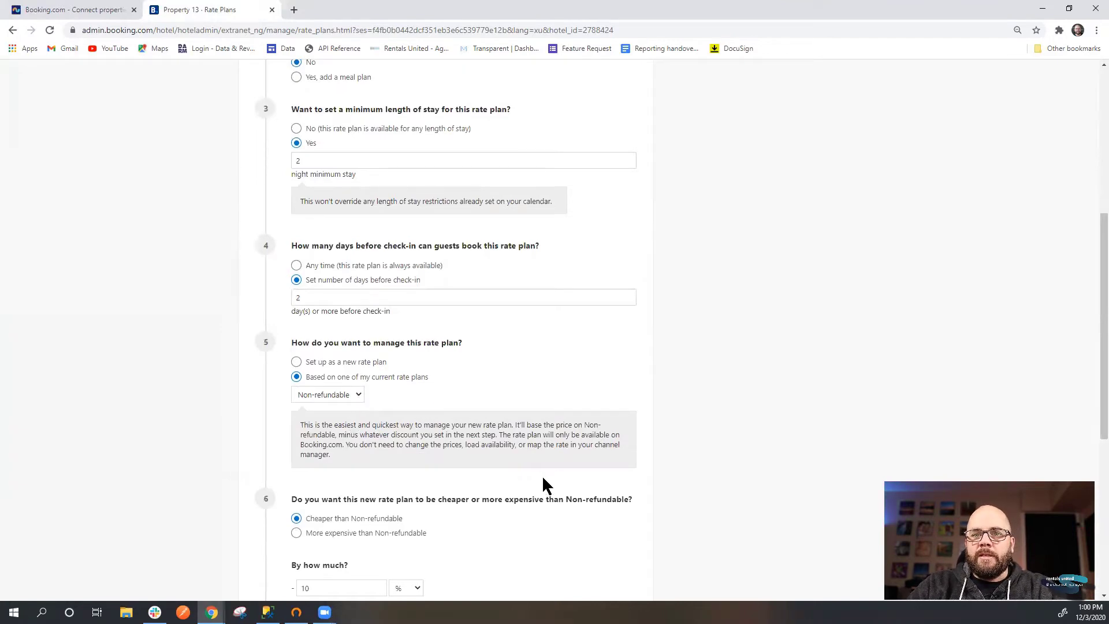
scroll(542, 475, "up", 3)
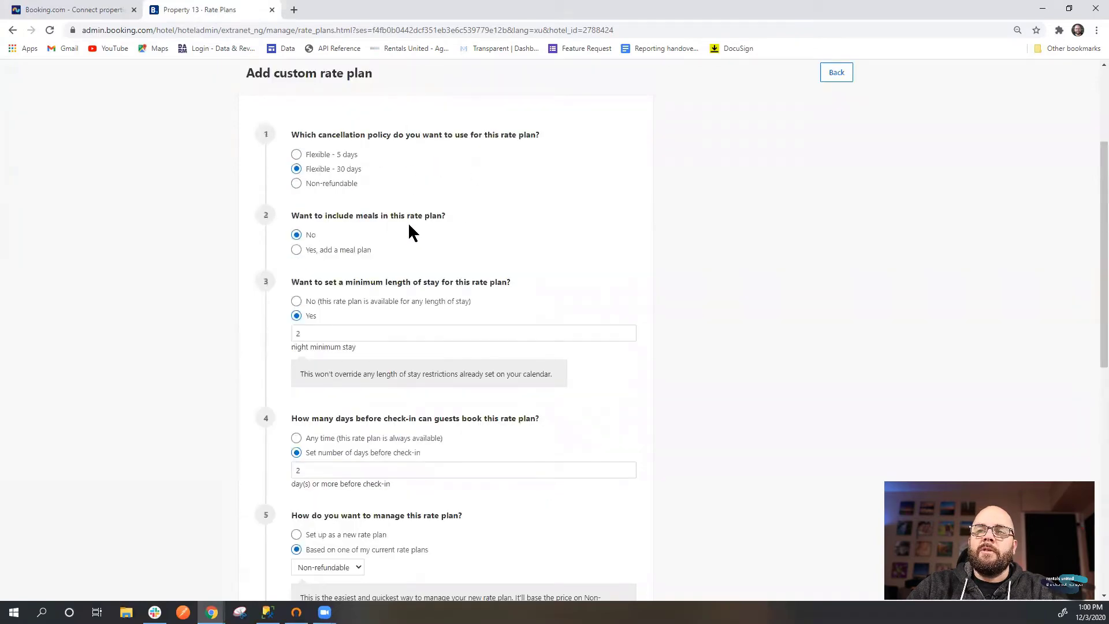
scroll(409, 226, "down", 2)
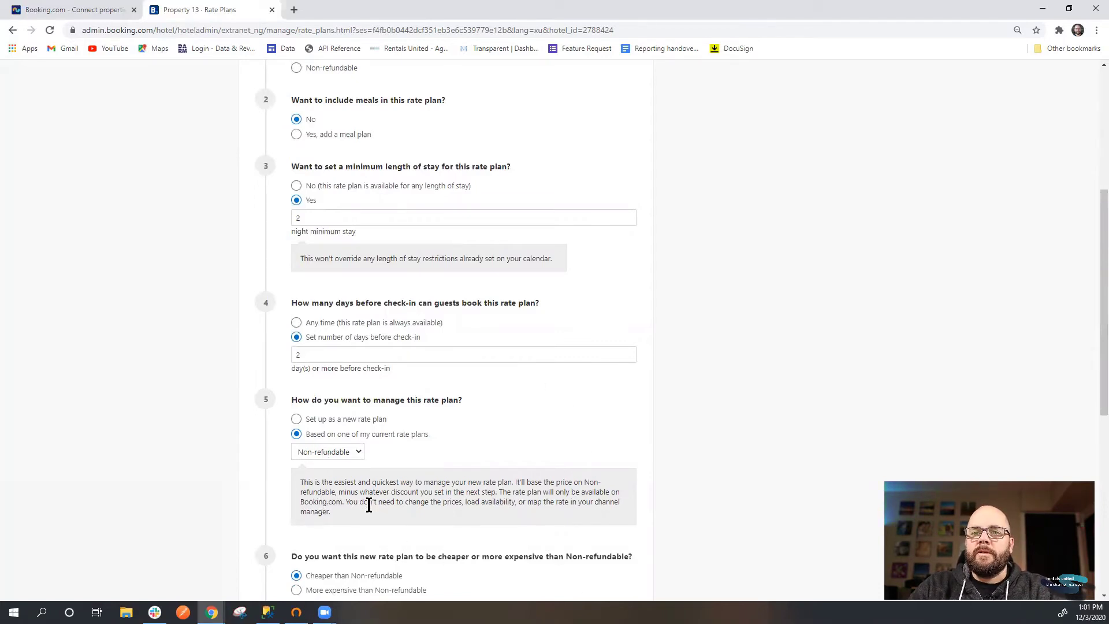
left_click(311, 421)
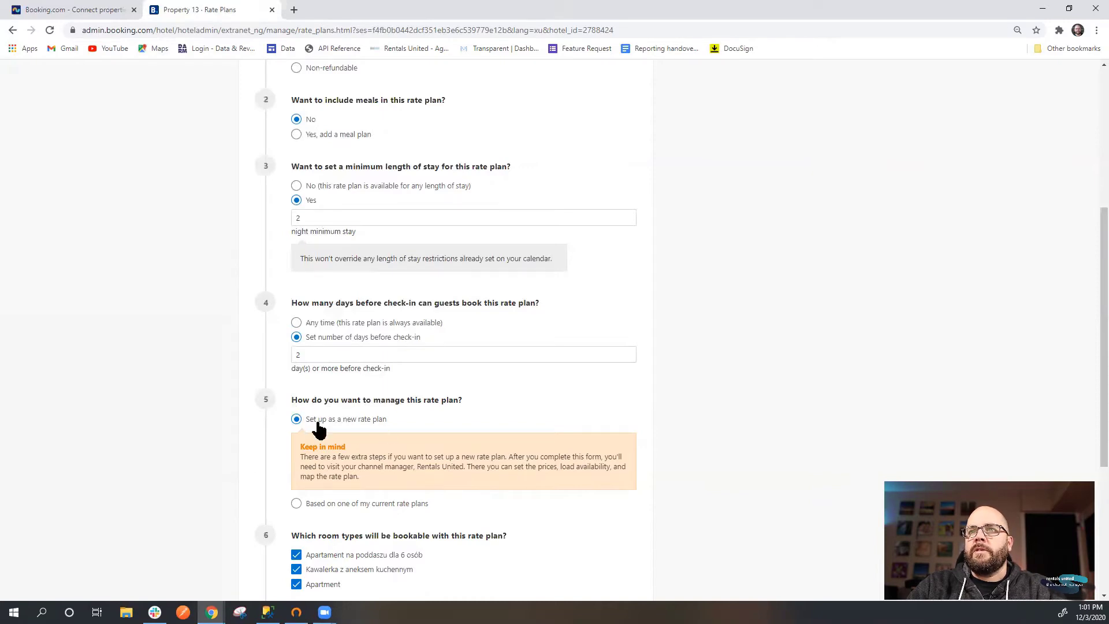
- Name the rate plan Flexible with all three room types bookable, and proceed to its review
scroll(191, 469, "down", 3)
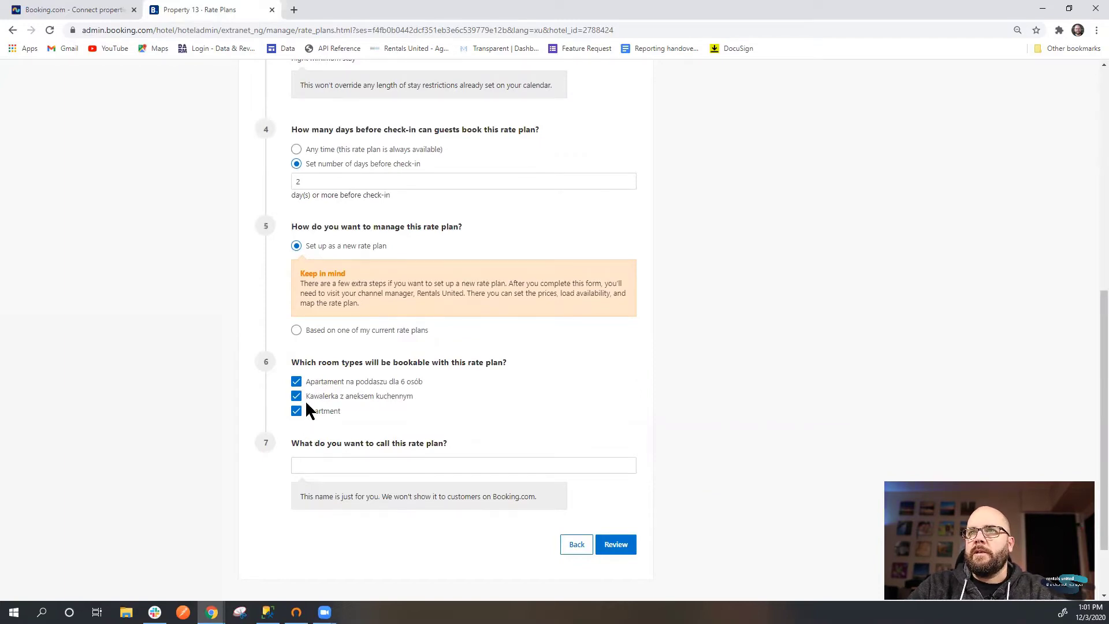
left_click(364, 464)
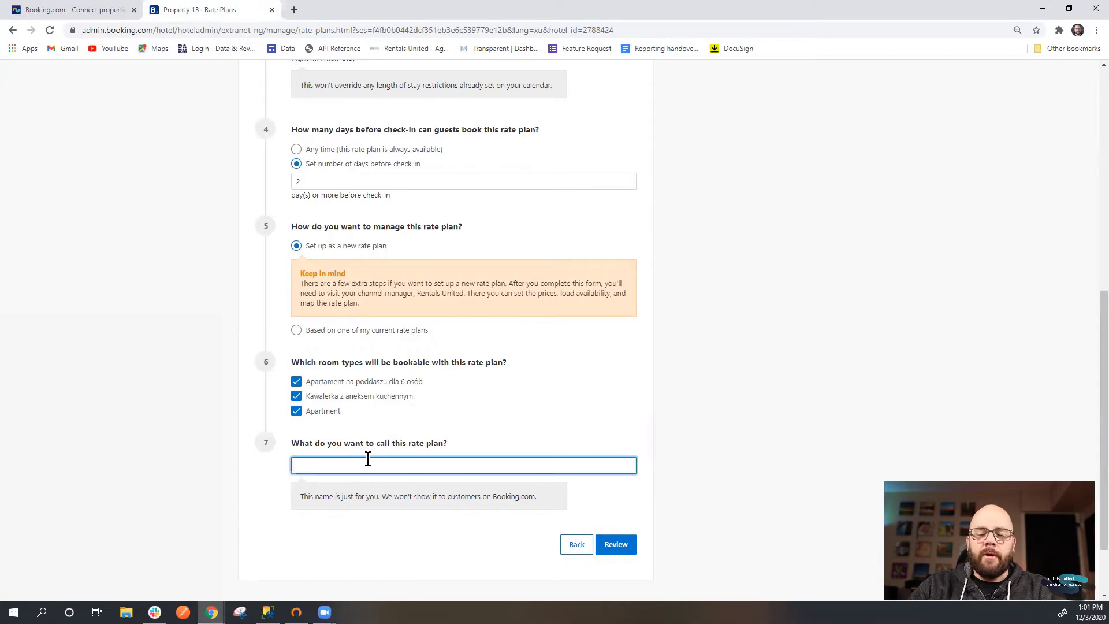
type("Flexi")
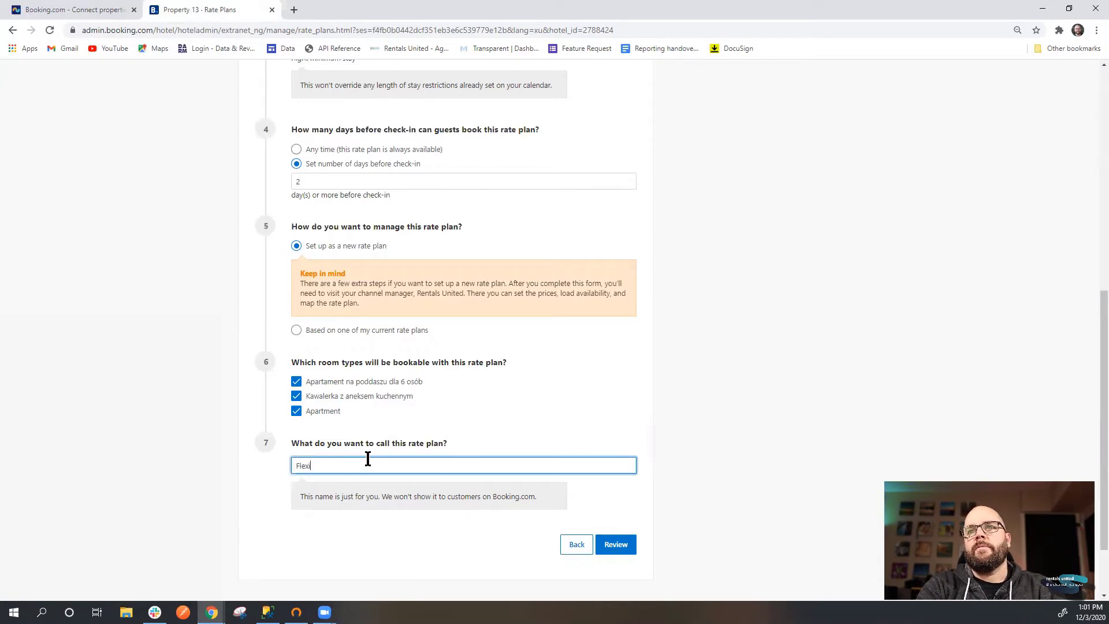
type("ble")
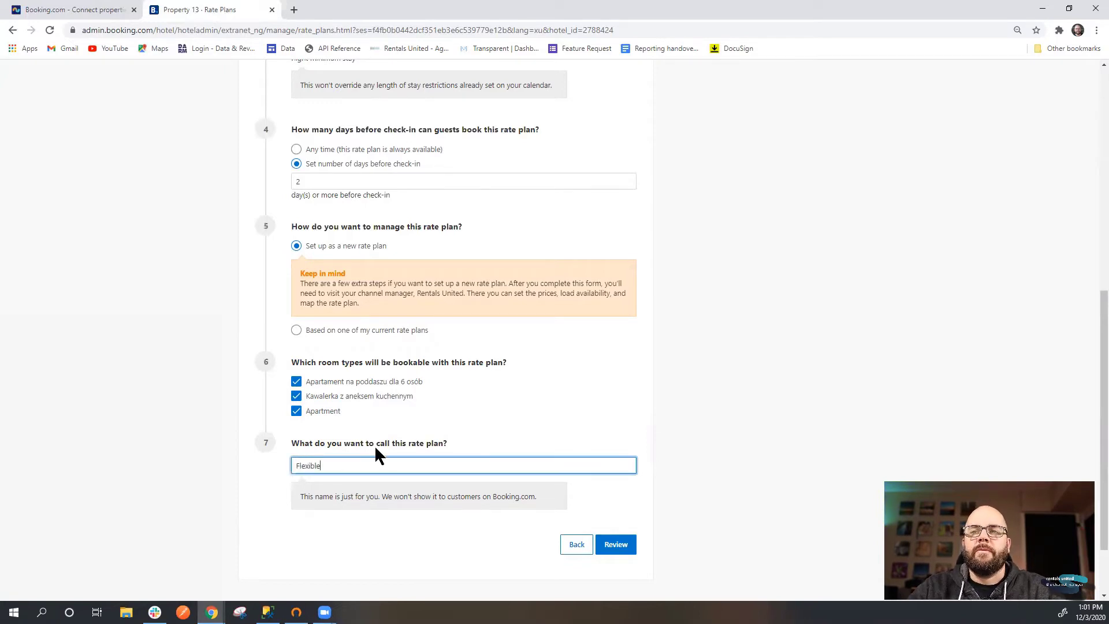
left_click(616, 544)
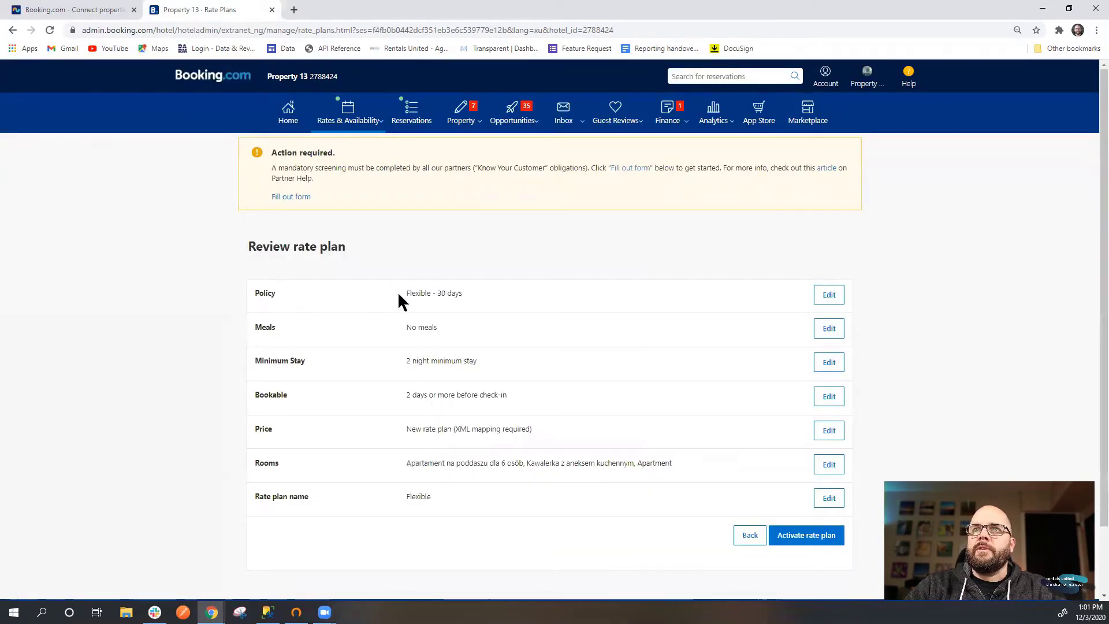
- Review the new rate plan's cancellation policy, meals, minimum stay and advance booking condition in the summary
left_click_drag(399, 293, 512, 292)
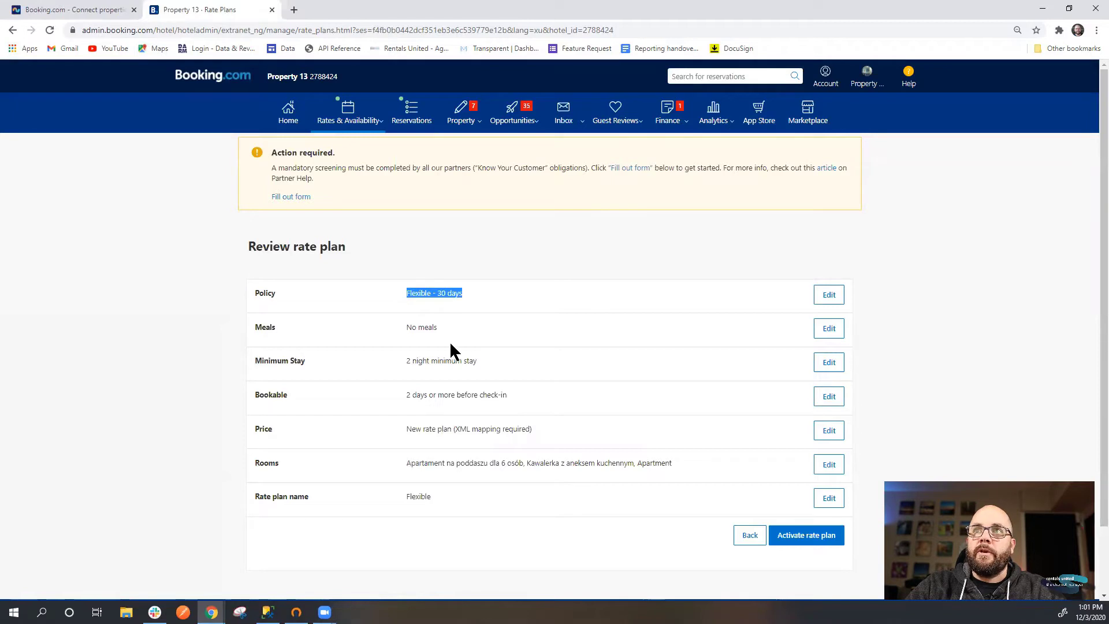
left_click_drag(400, 331, 448, 331)
left_click_drag(376, 357, 504, 355)
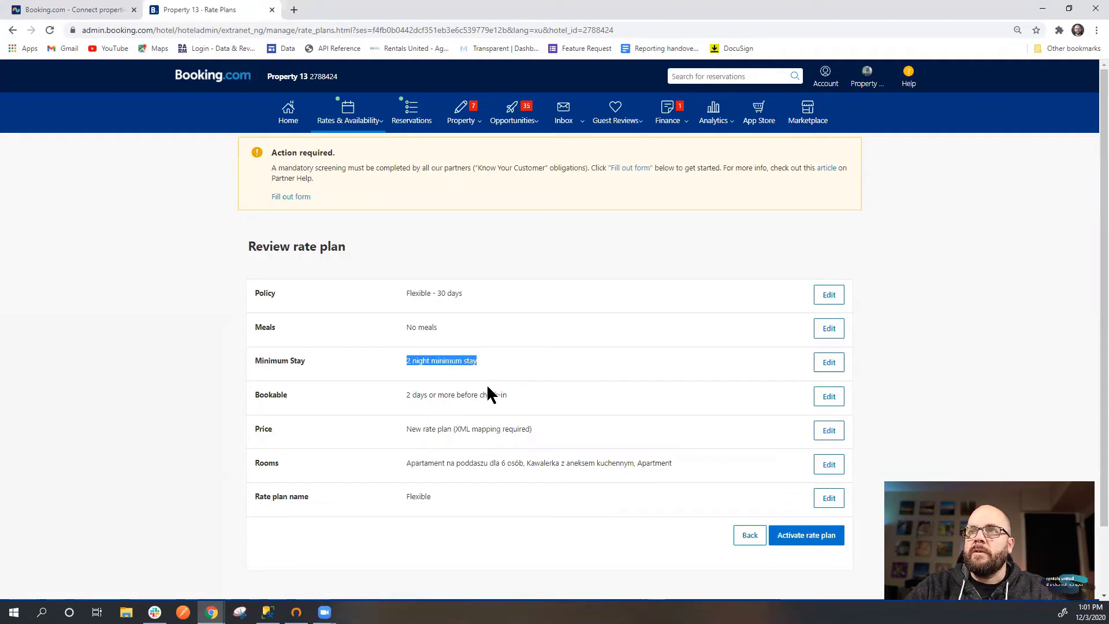
left_click(419, 395)
left_click_drag(407, 397, 547, 397)
left_click(548, 398)
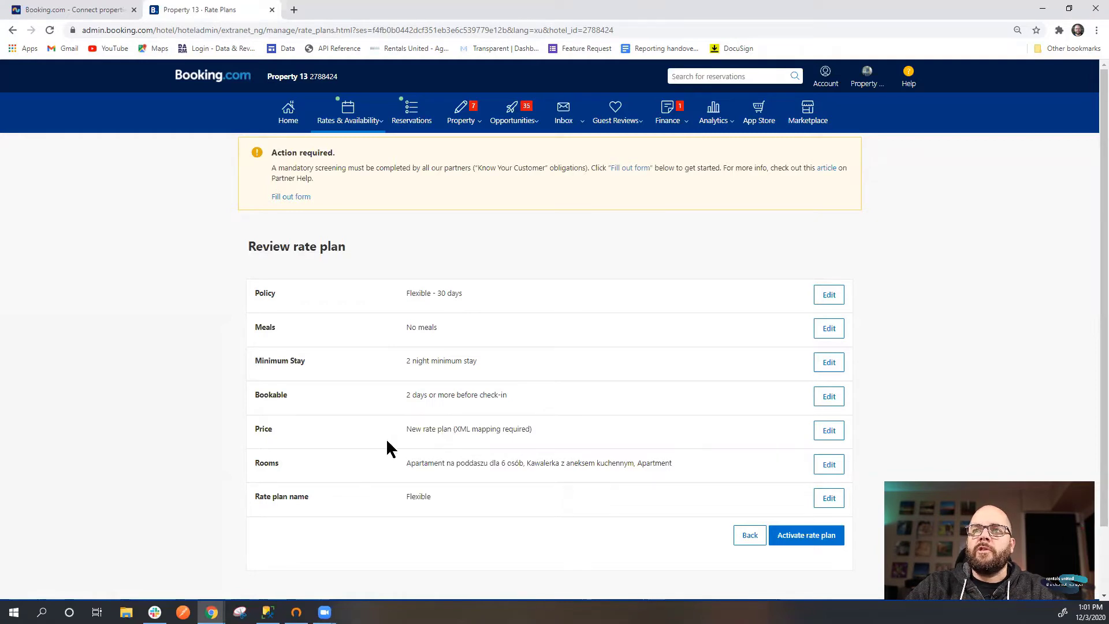
- Check the new rate plan's price mapping and included rooms in the review, and activate the rate plan
left_click_drag(397, 438, 638, 433)
left_click(638, 433)
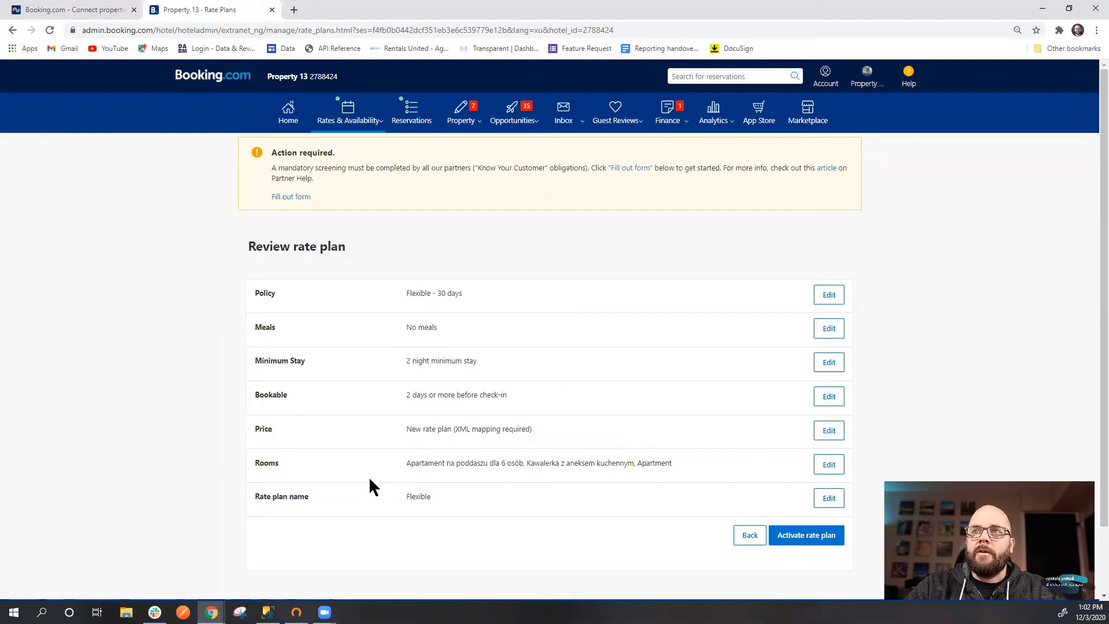
left_click_drag(374, 463, 646, 481)
left_click(548, 476)
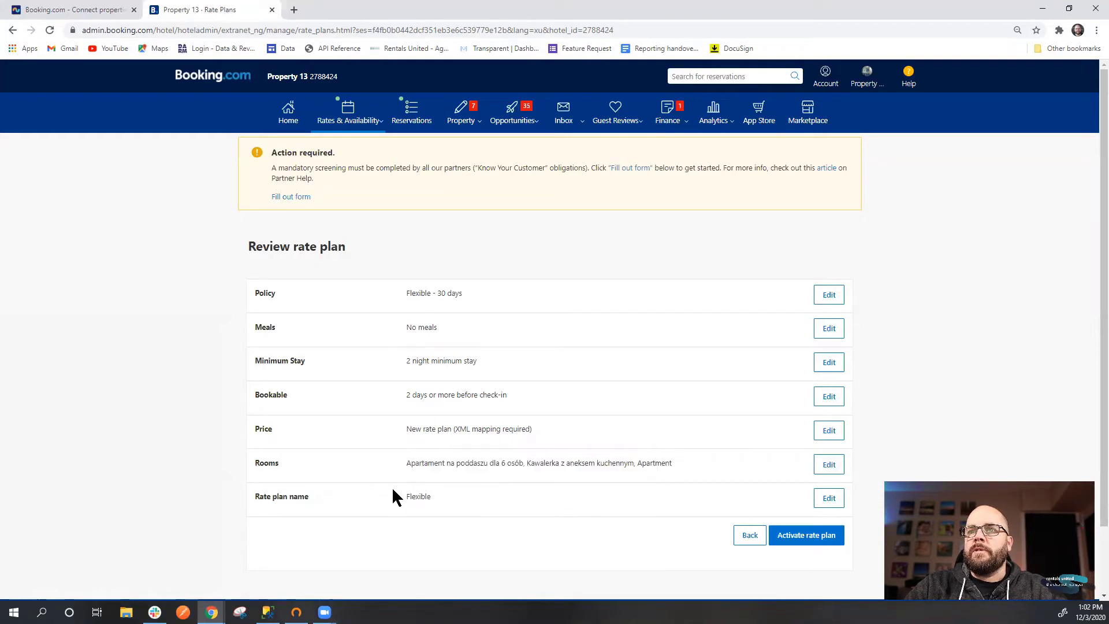
left_click(821, 540)
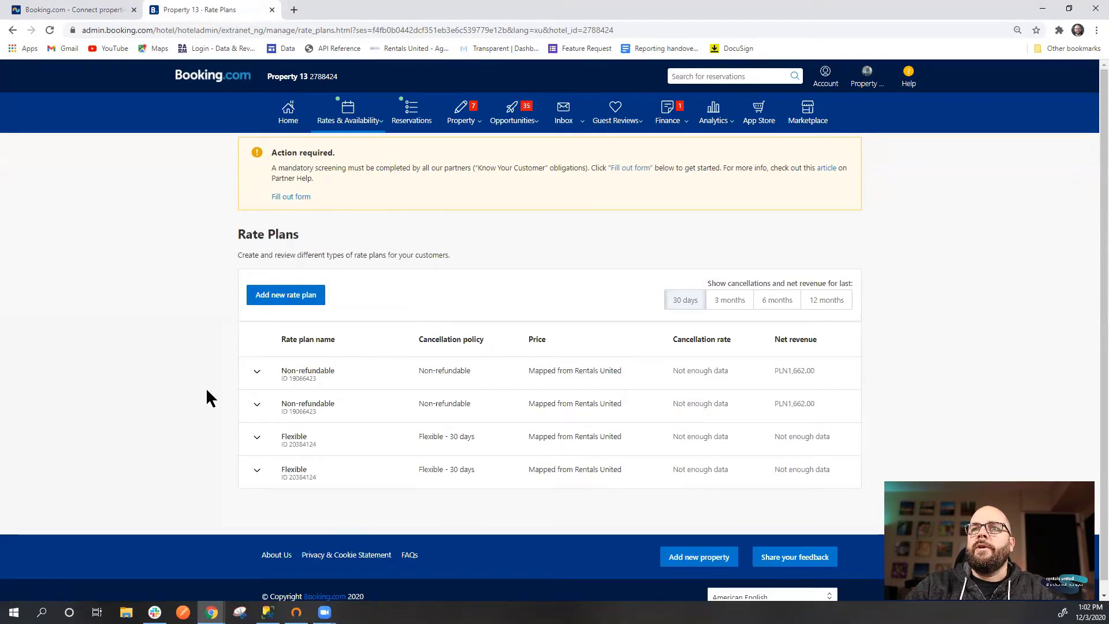
- Switch to the Rentals United Booking.com connection page and re-import the properties for external ID 2788424
left_click(63, 8)
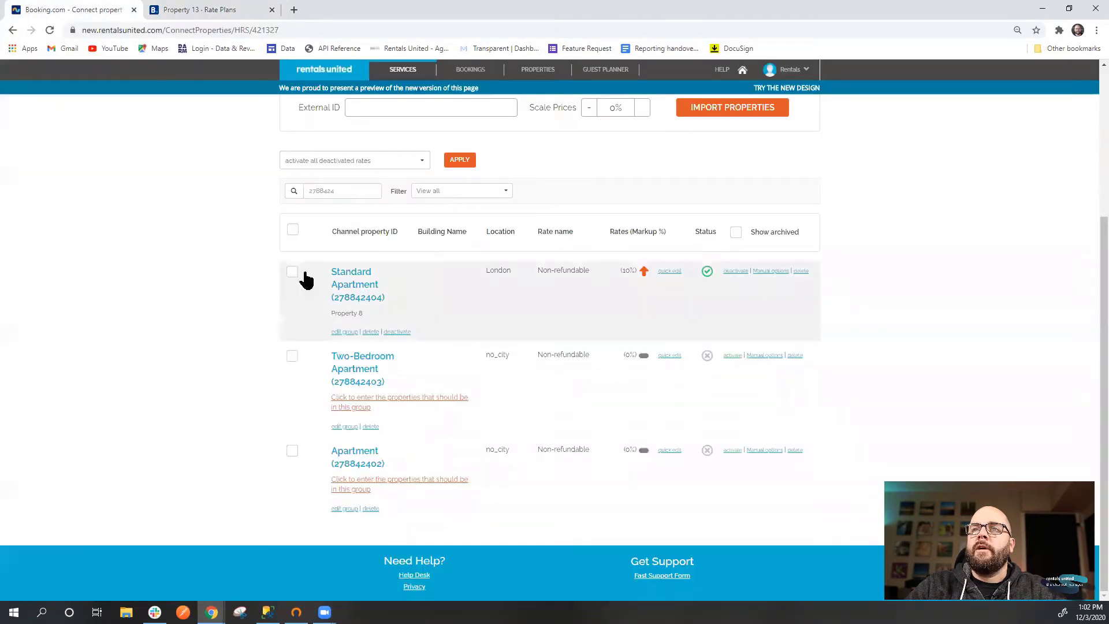
left_click_drag(343, 186, 204, 186)
key("ctrl+c")
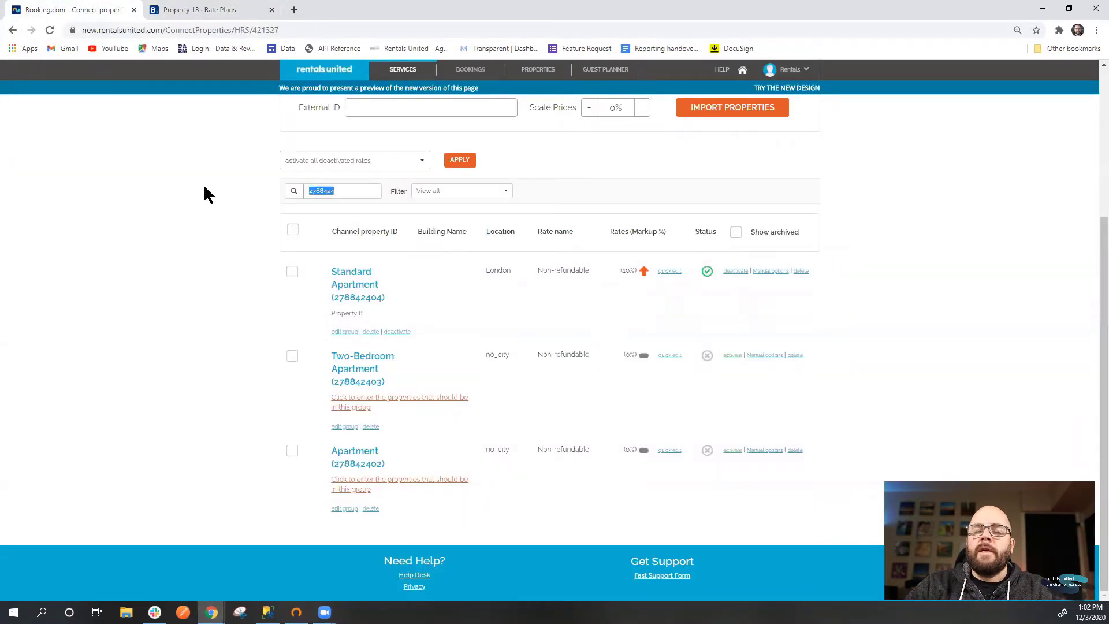
left_click(210, 210)
scroll(240, 220, "up", 2)
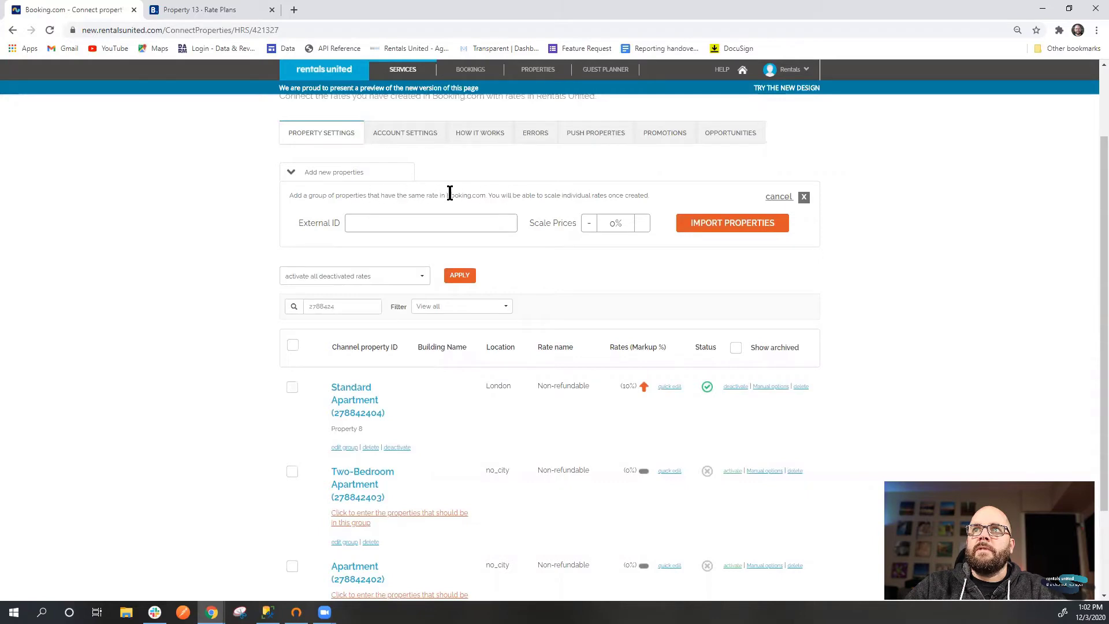
left_click(417, 229)
key("ctrl+v")
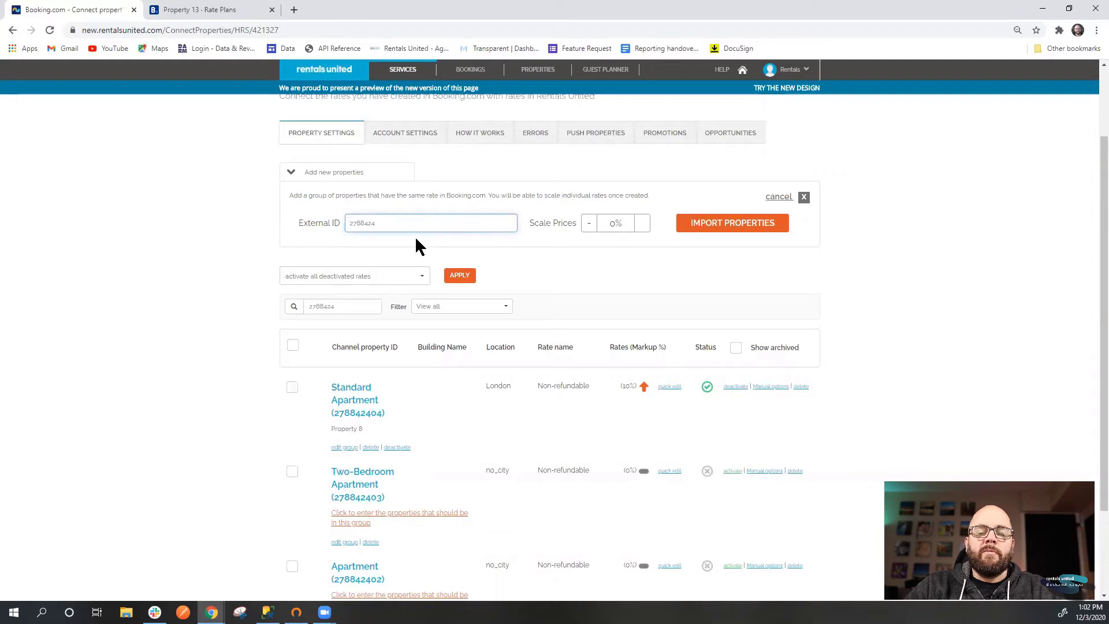
mouse_move(386, 395)
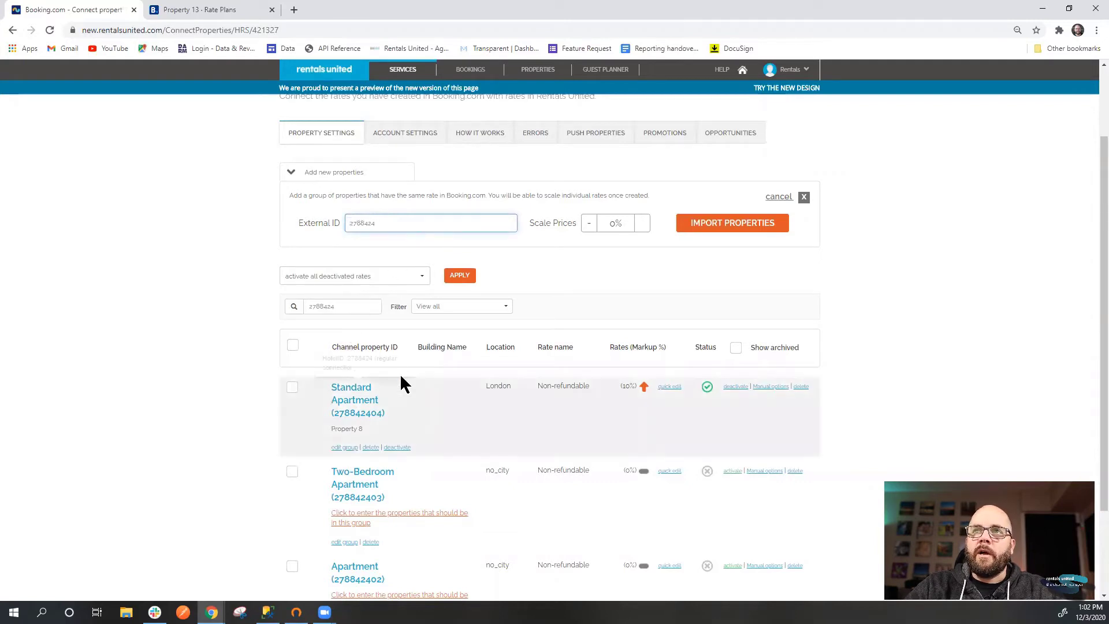
left_click(738, 225)
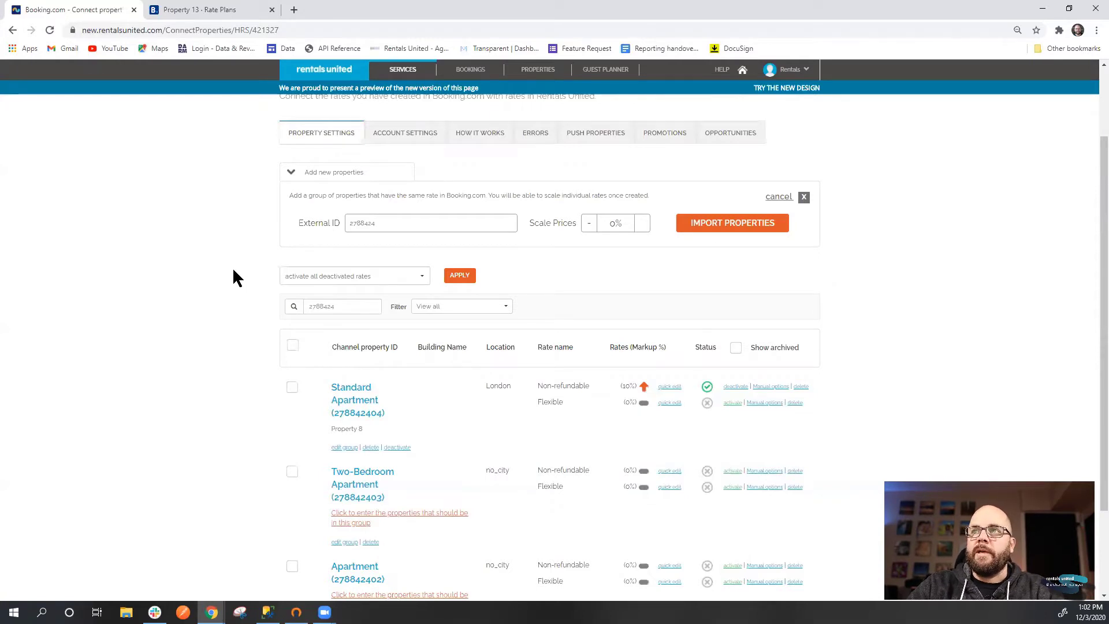
- Activate the Flexible rate of the Standard Apartment and accept pushing its rates, availability and minimum stay to Booking.com
scroll(232, 267, "down", 1)
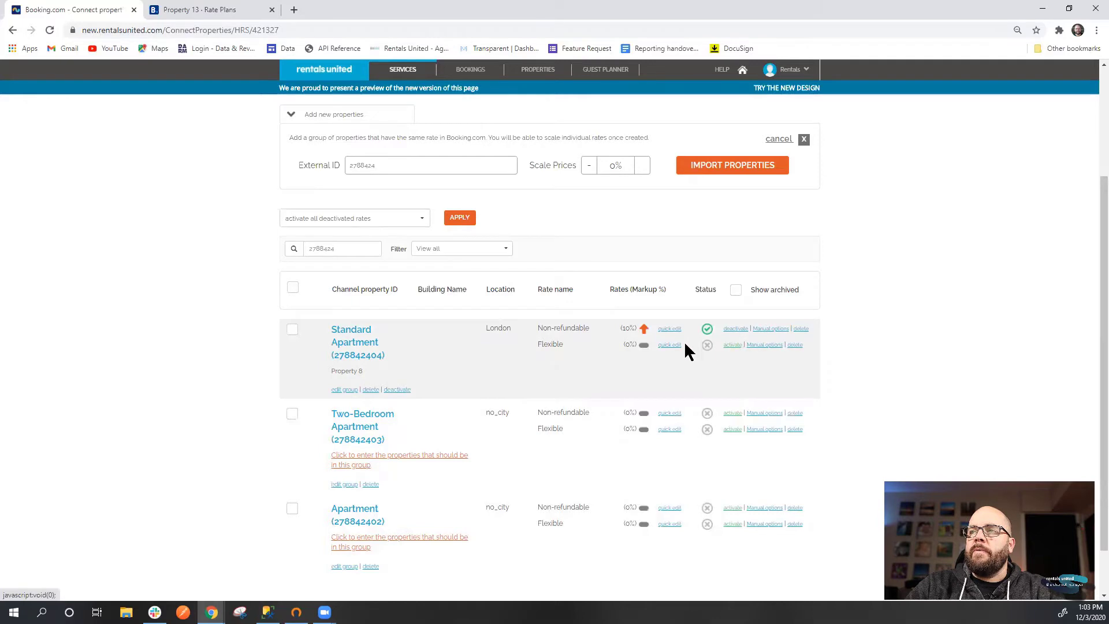
left_click_drag(538, 328, 613, 324)
left_click(596, 361)
left_click(559, 374)
left_click(604, 377)
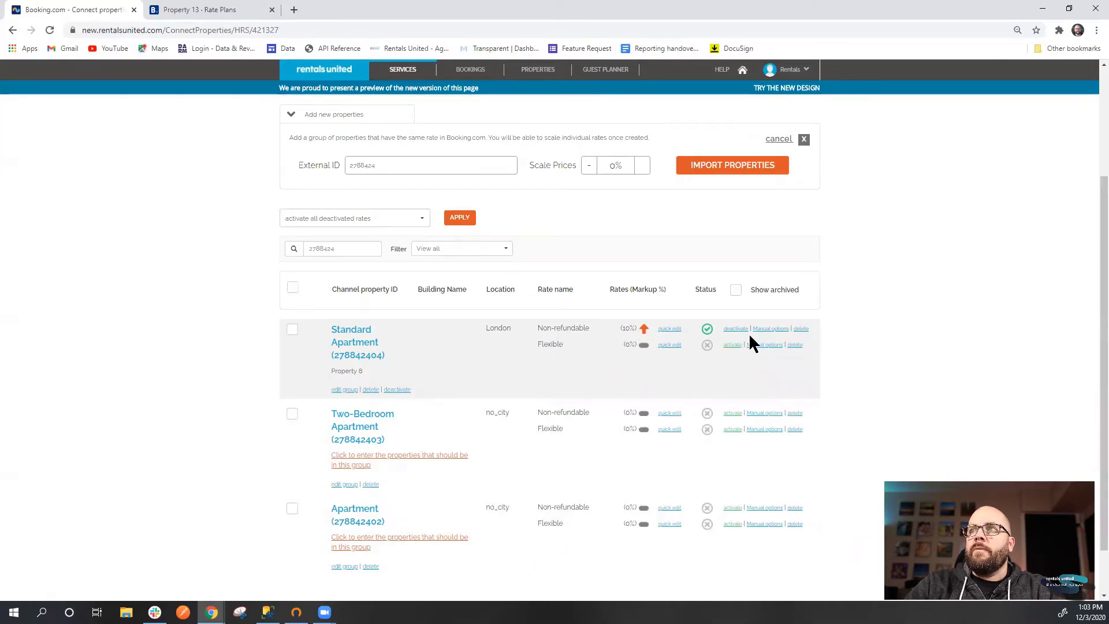
left_click(732, 345)
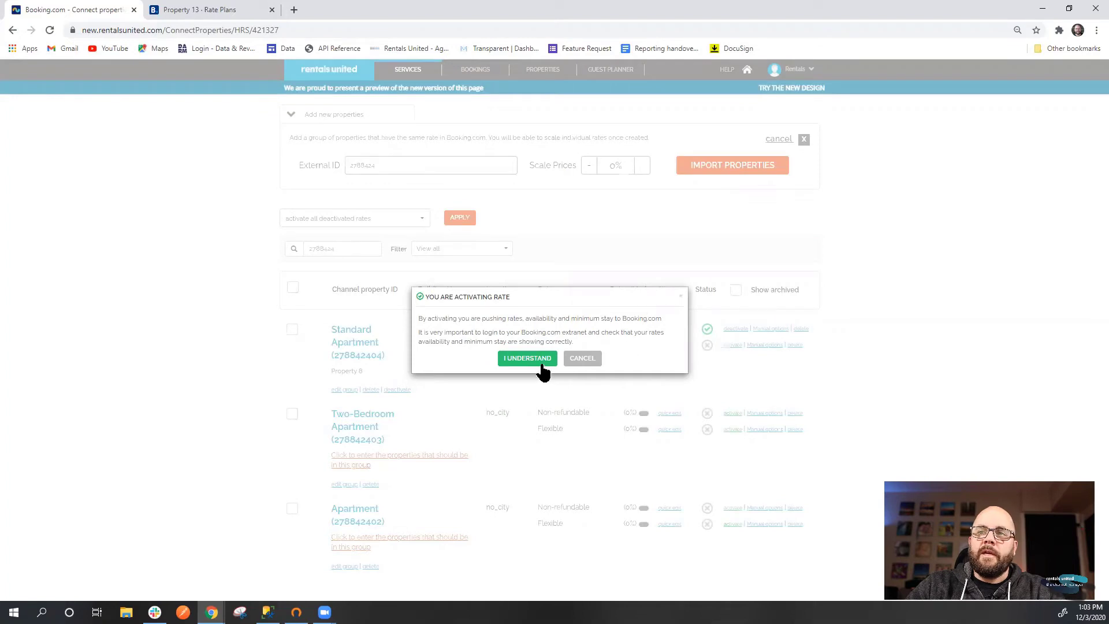
left_click(528, 358)
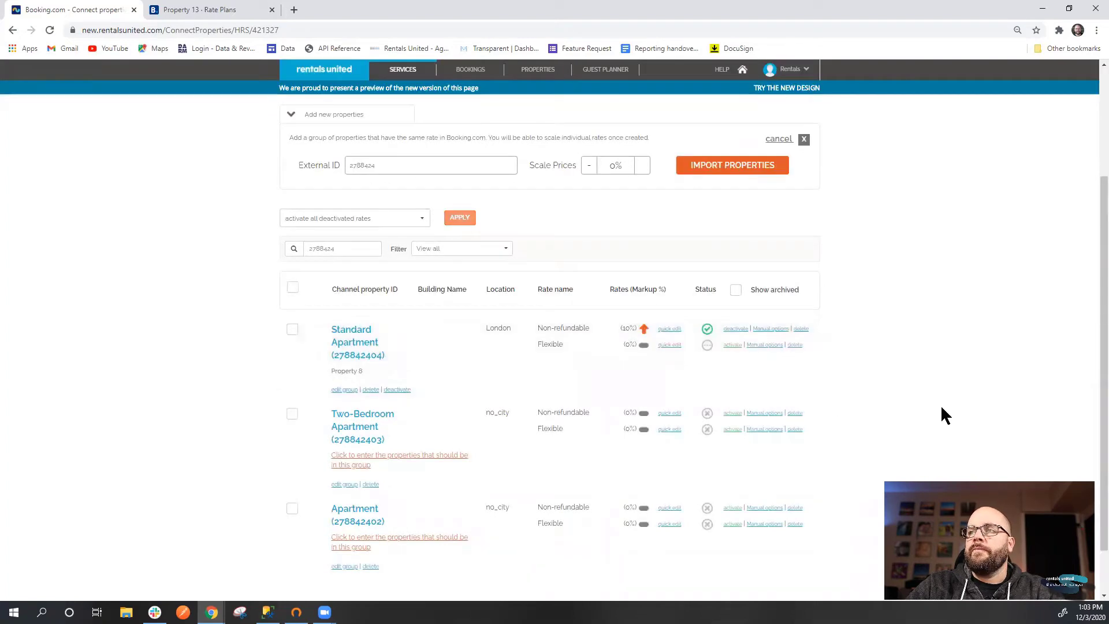
left_click(732, 344)
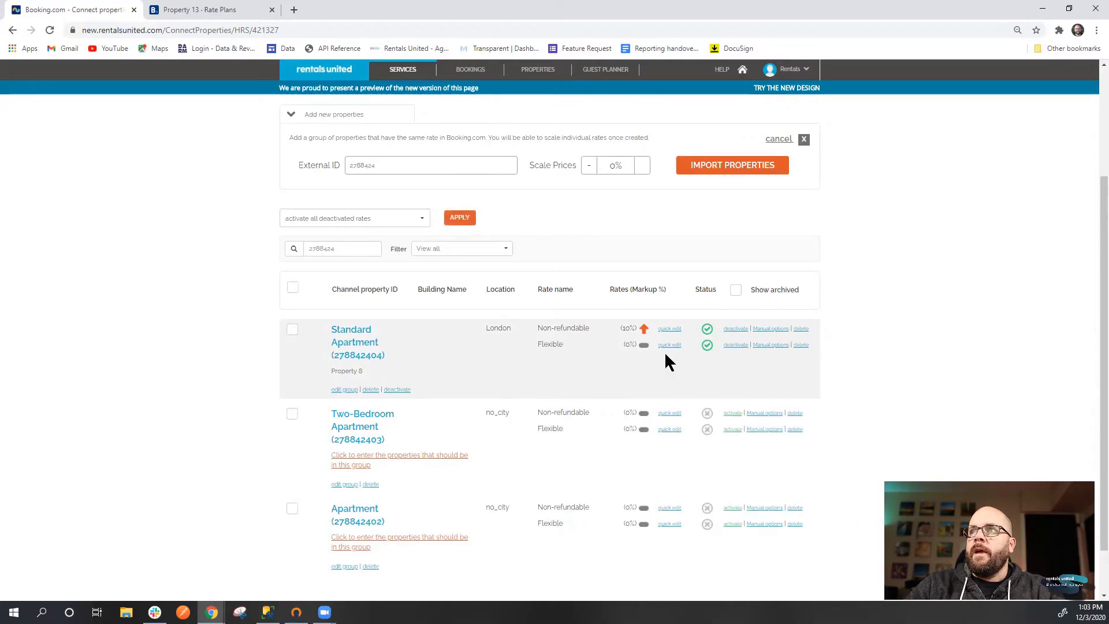
- Set the price scale of the Standard Apartment's Flexible rate to 20% and save the rate
left_click_drag(366, 373, 323, 373)
left_click(492, 363)
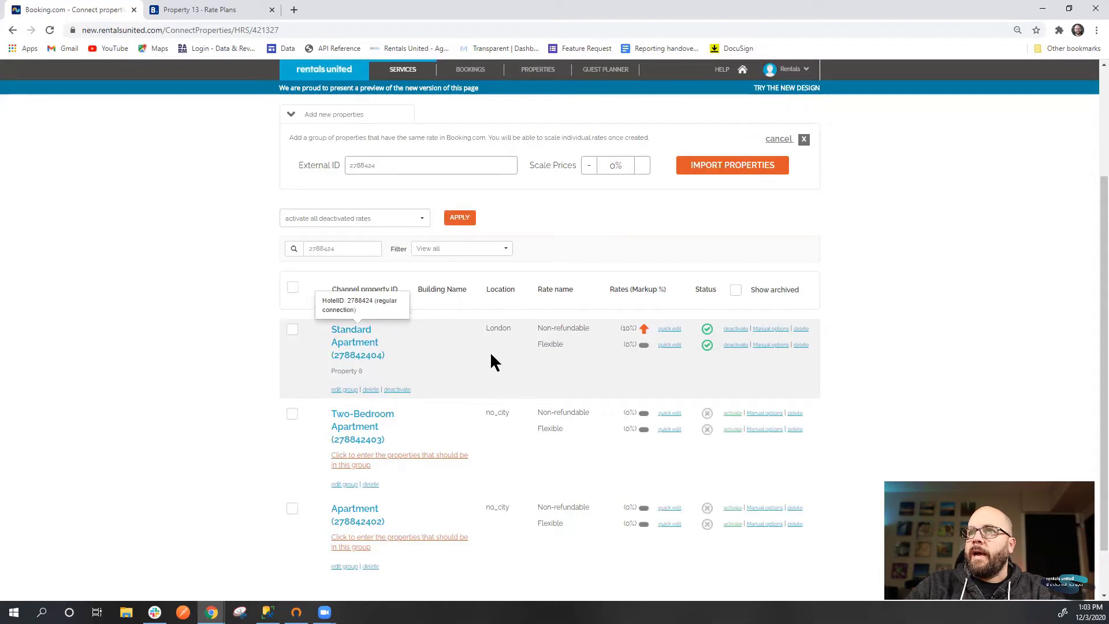
left_click(672, 346)
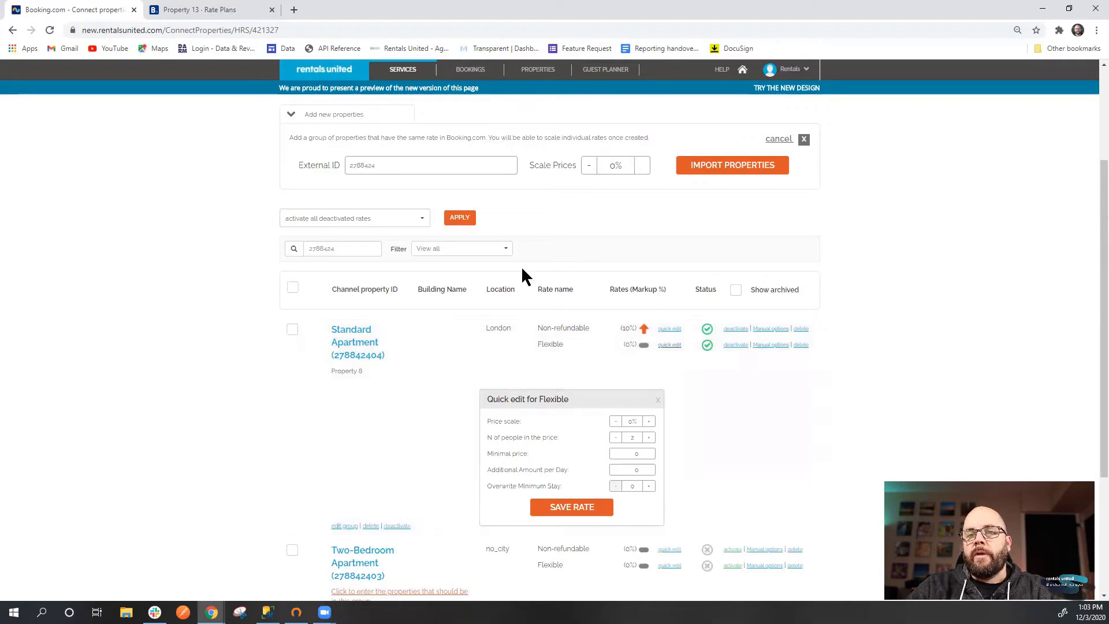
left_click(649, 422)
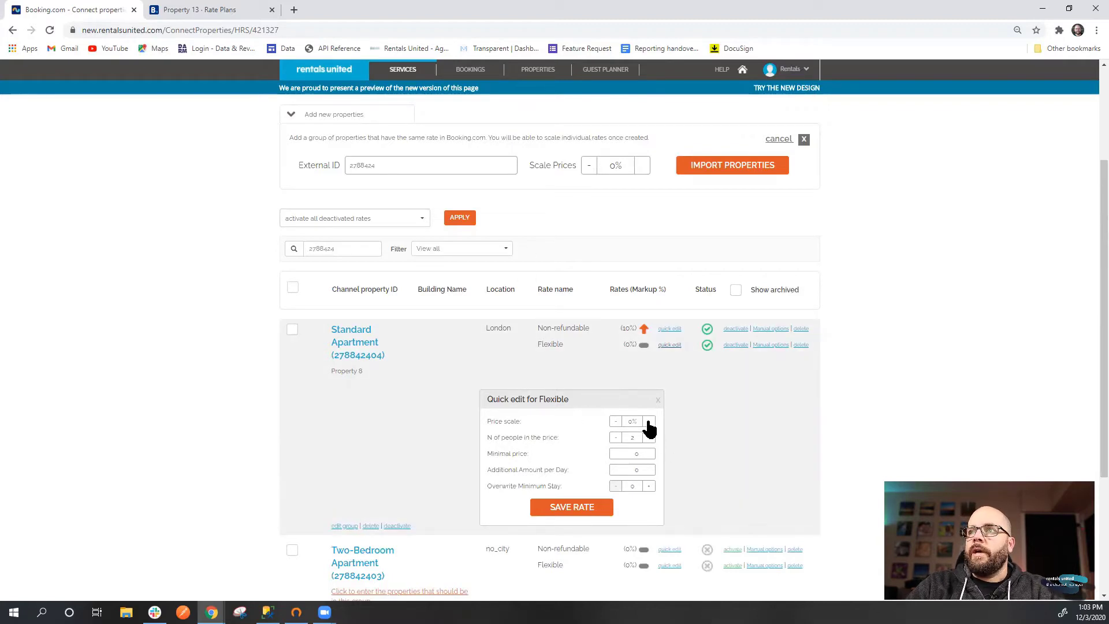
left_click(648, 423)
left_click(649, 422)
left_click_drag(637, 422, 571, 412)
type("20")
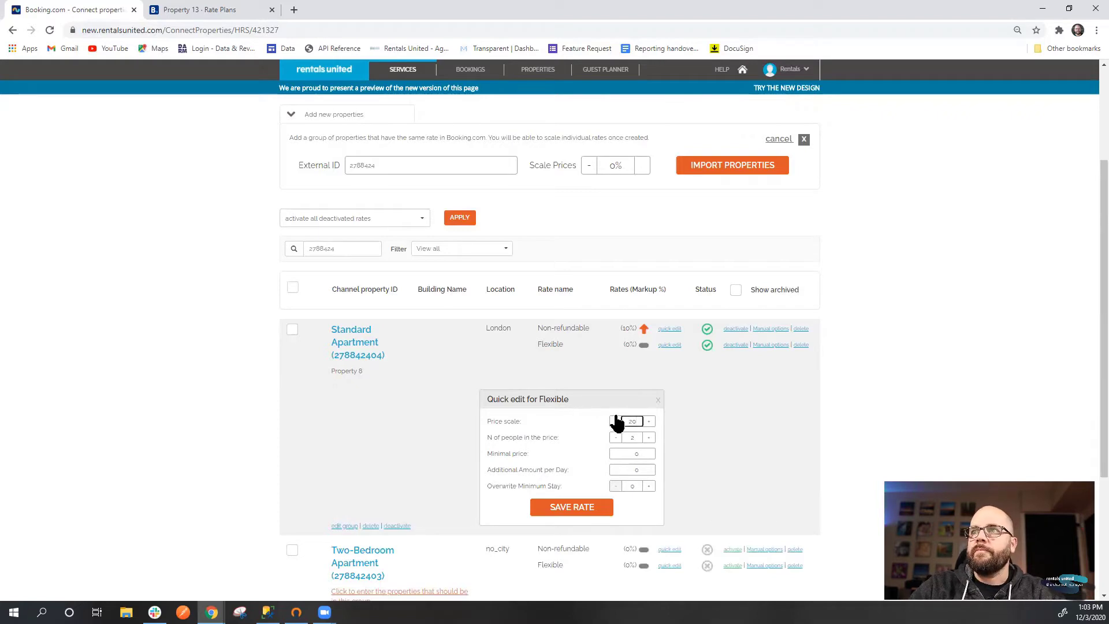
key("Tab")
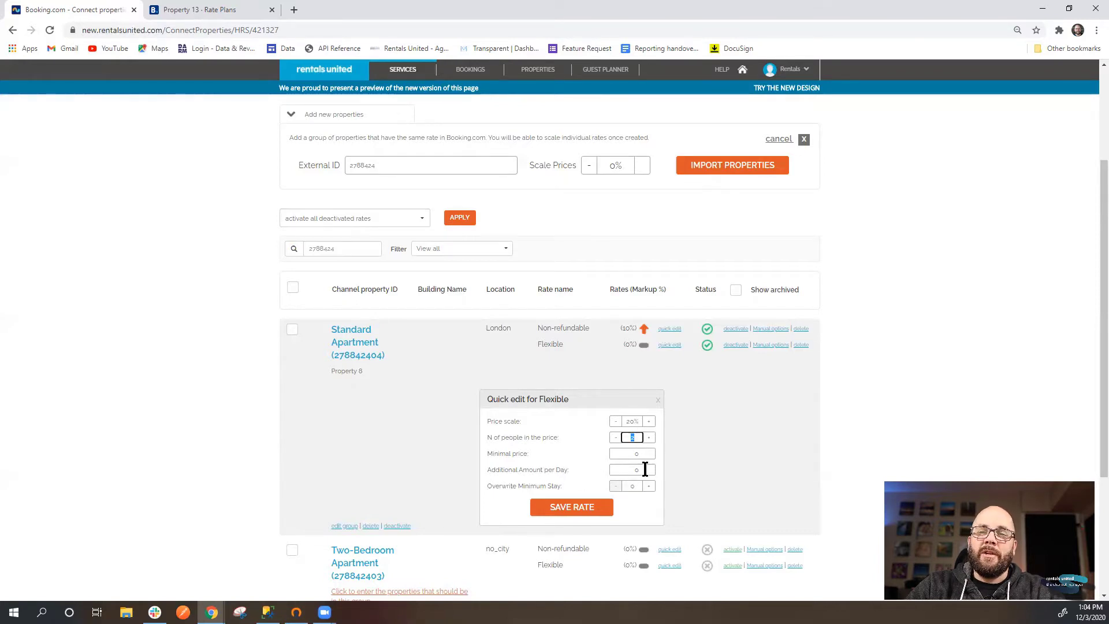
left_click(594, 508)
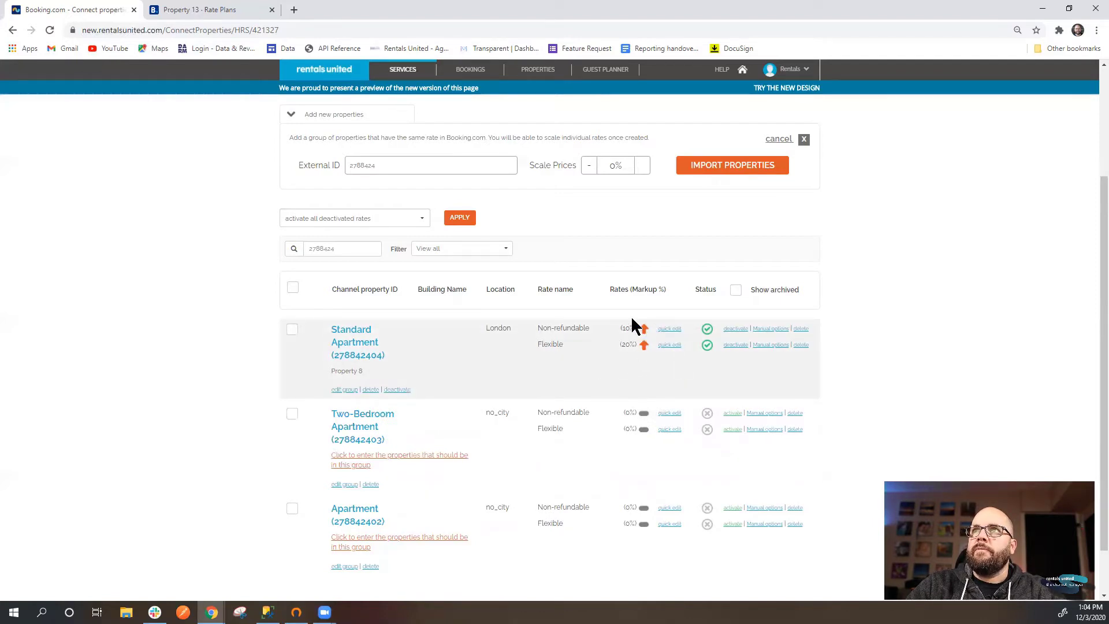
- Switch to the Booking.com extranet and open the property's calendar to check prices and availability per rate plan
left_click(243, 8)
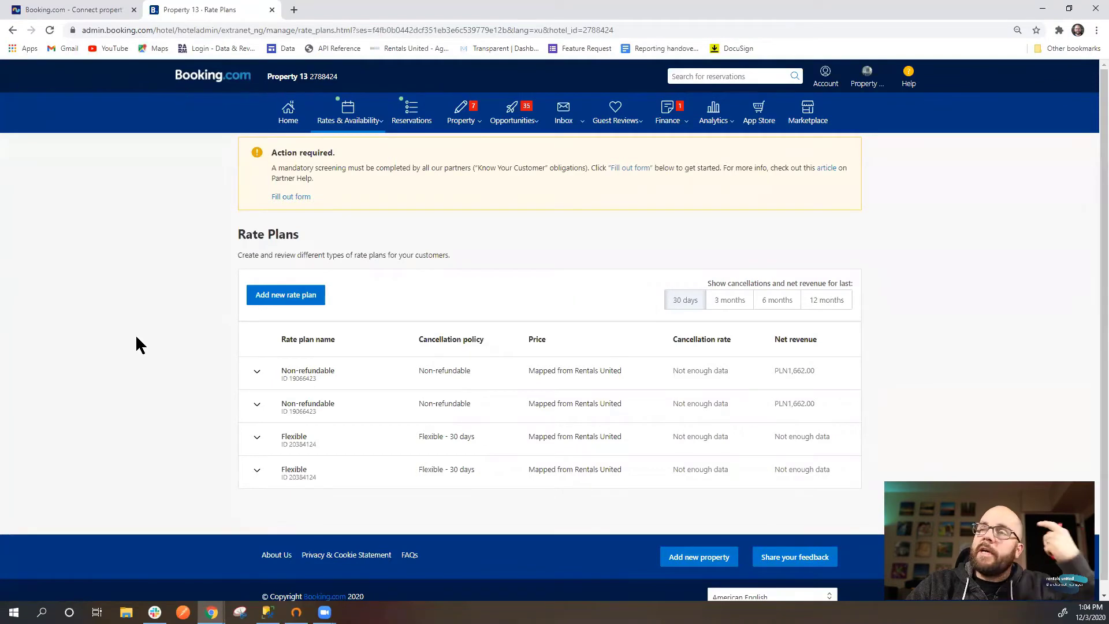
left_click(350, 114)
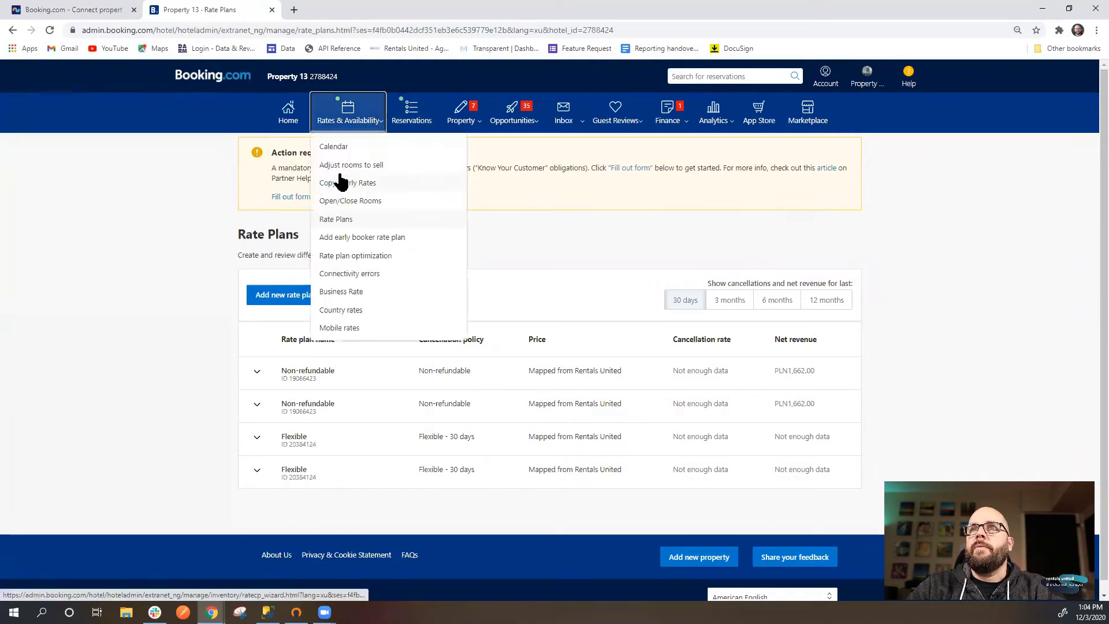
left_click(339, 150)
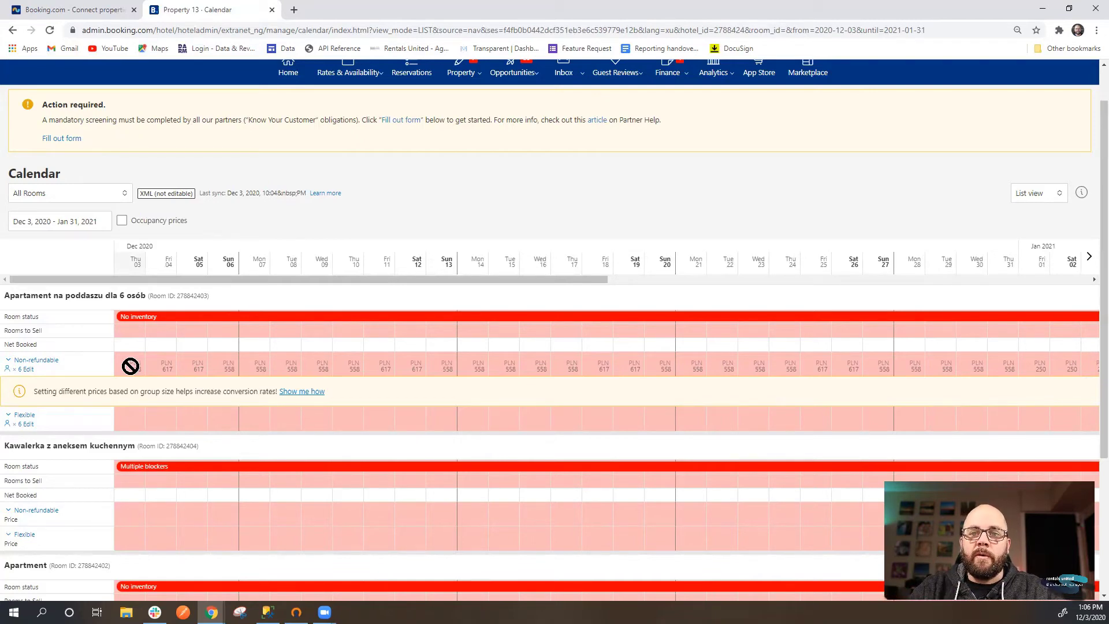
- Return to Rentals United, open the Booking.com promotions and filter the active ones by hotel ID 2788424
left_click(22, 8)
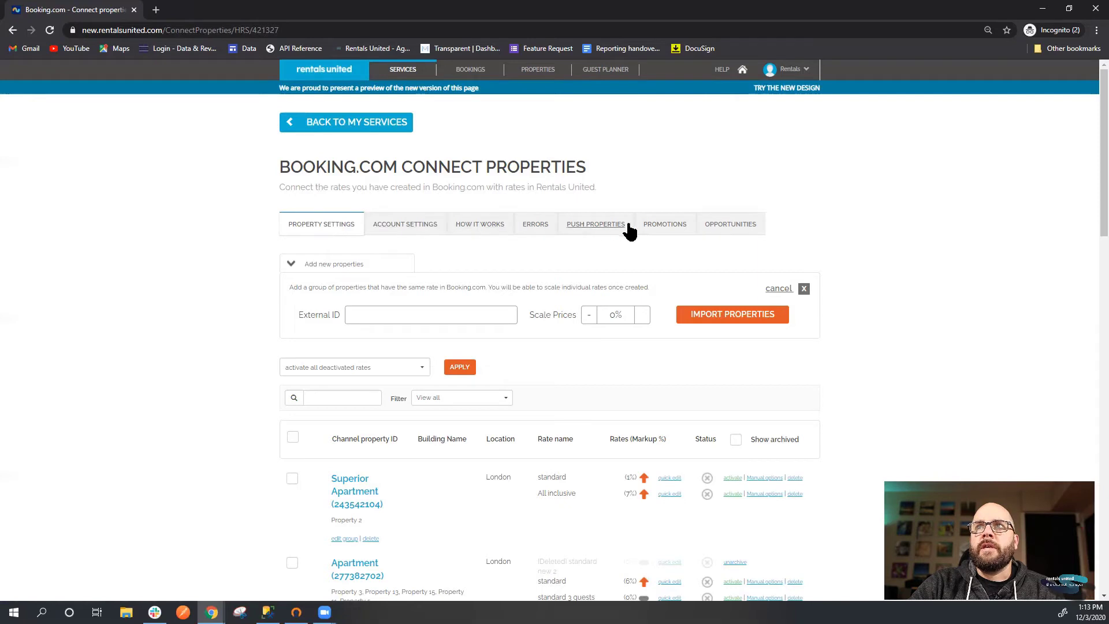
left_click(669, 226)
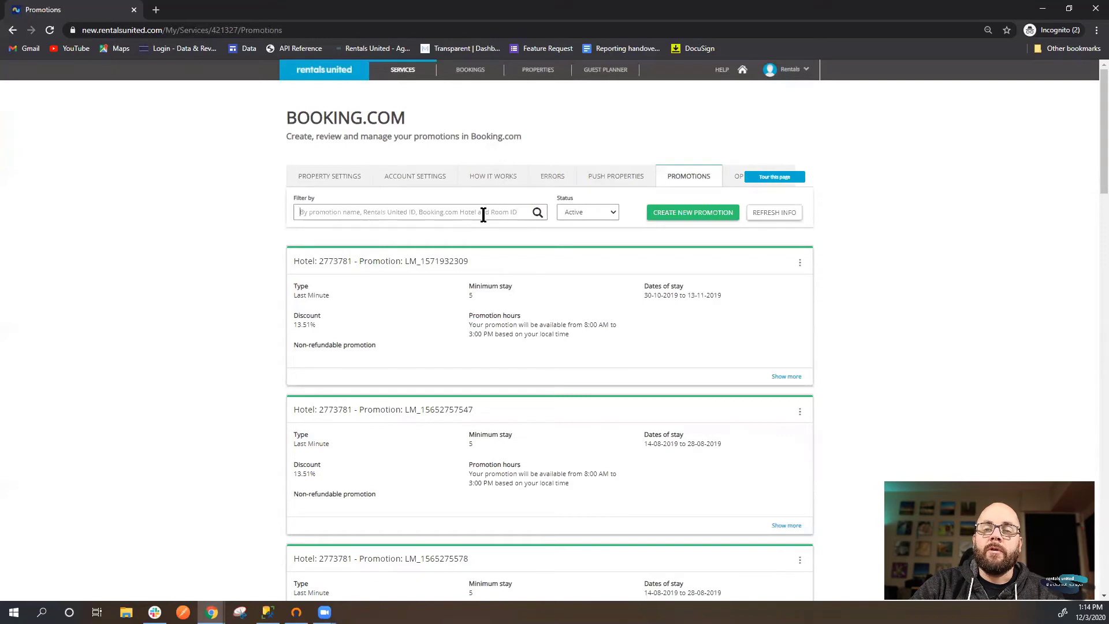
left_click(603, 215)
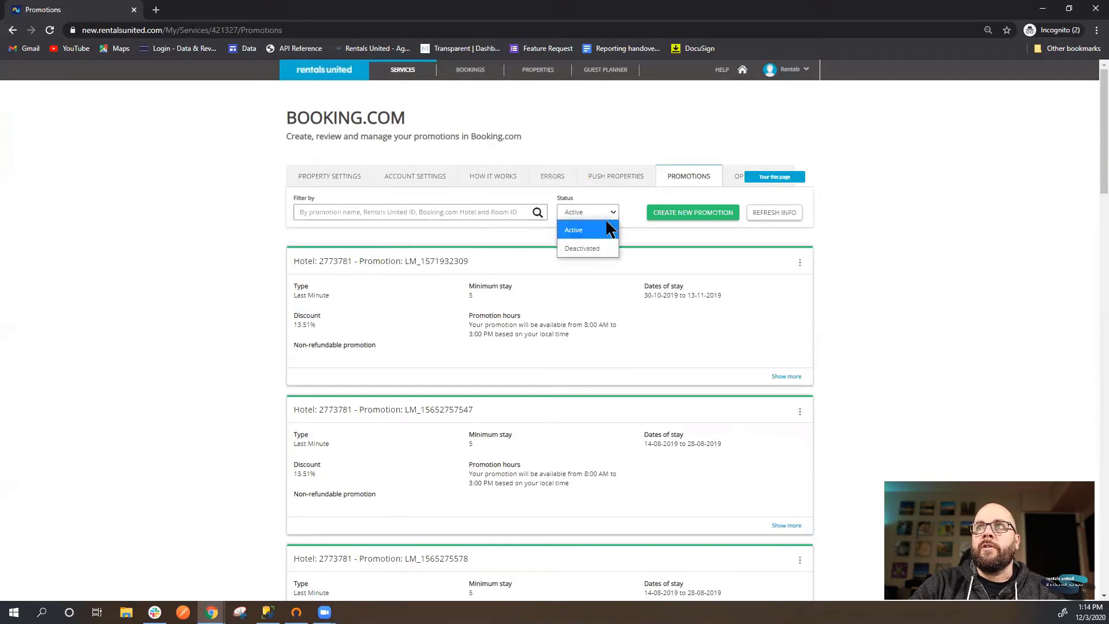
left_click(676, 323)
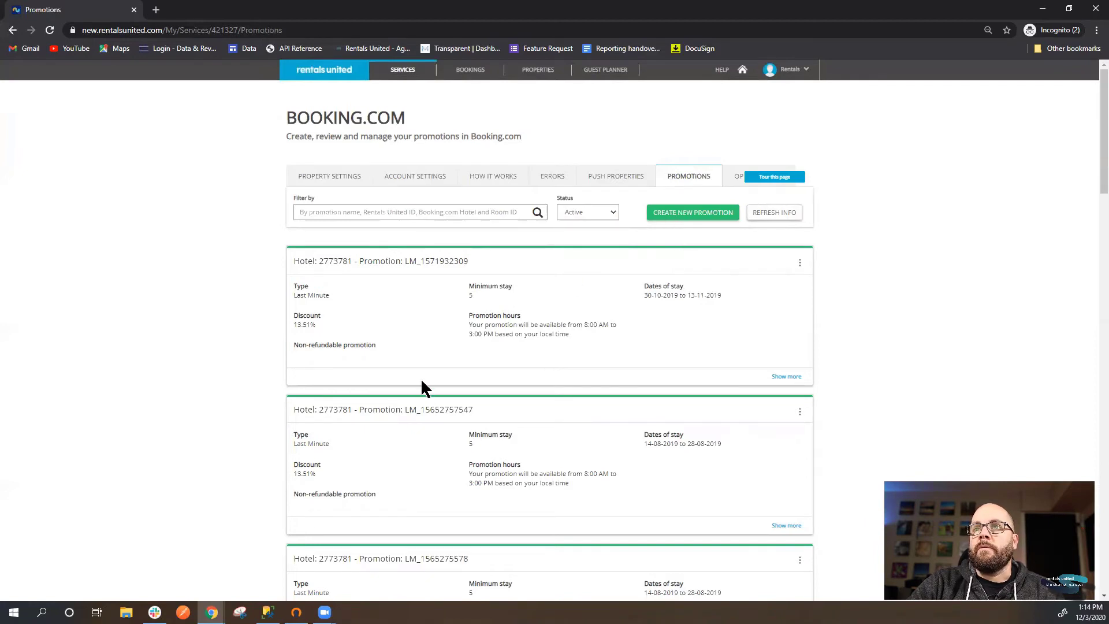
left_click(361, 218)
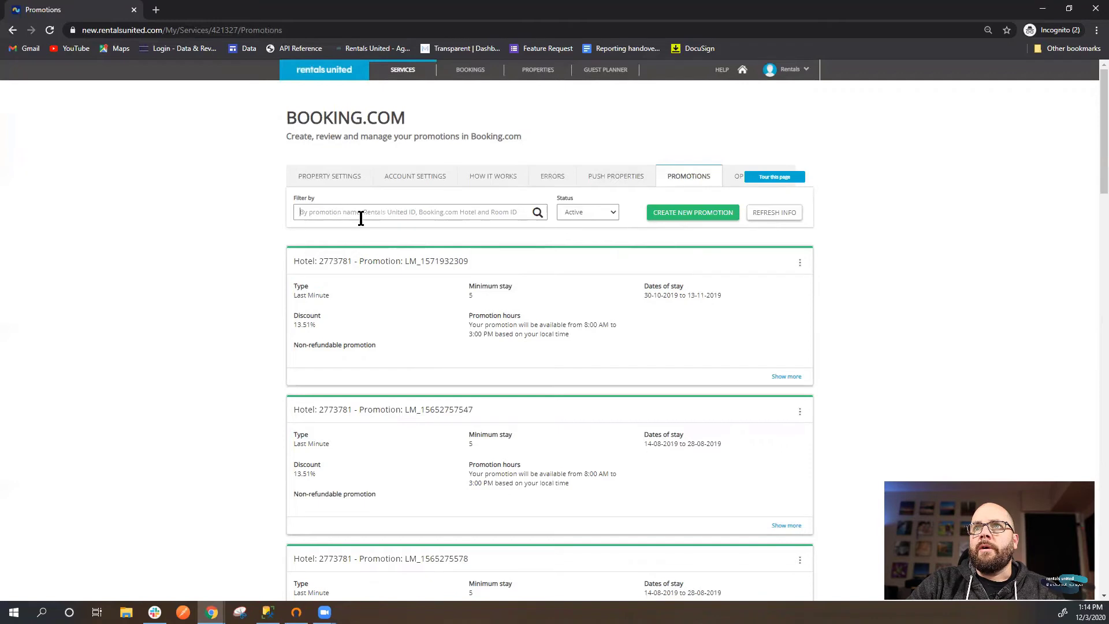
type("2788424")
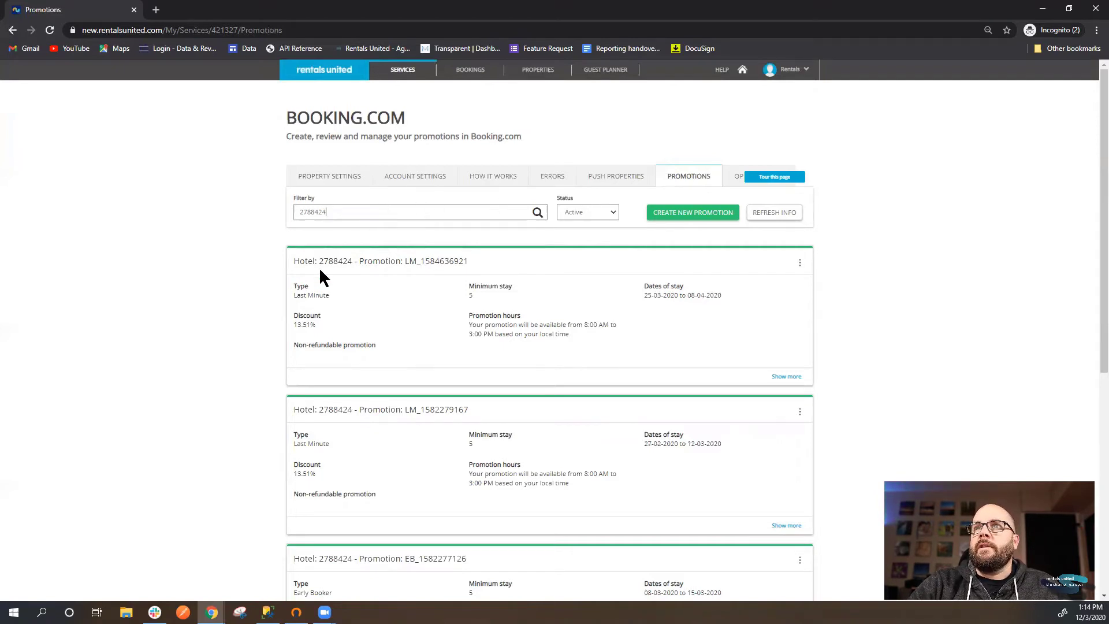
- Examine the filtered promotions, especially the first one's type, minimum stay, promotion hours, discount and refundability
scroll(265, 271, "down", 7)
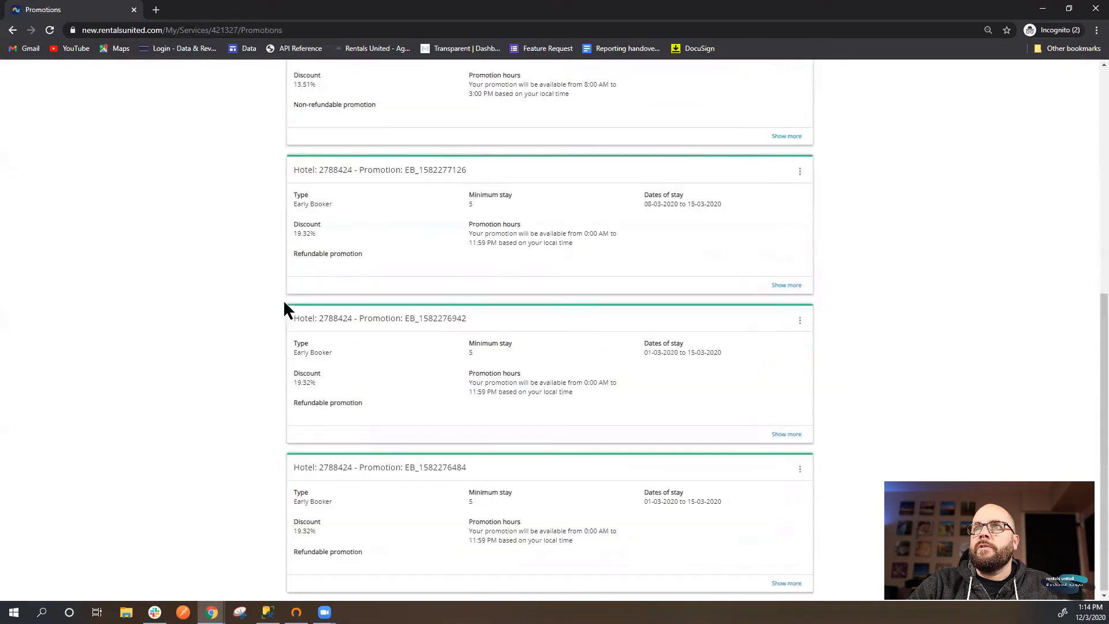
scroll(301, 311, "up", 8)
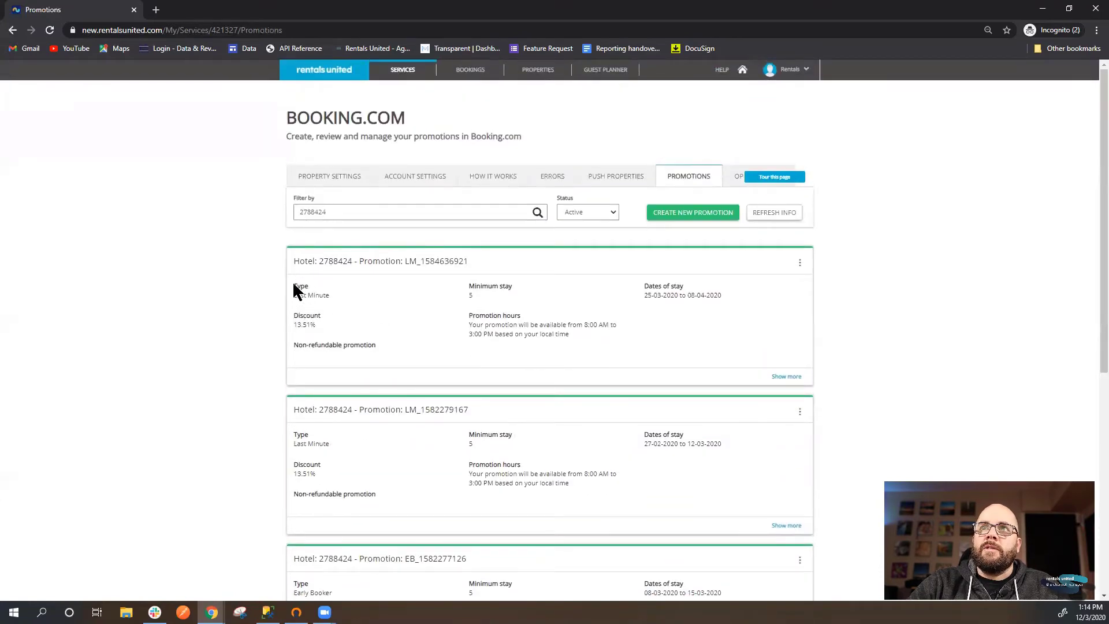
left_click_drag(295, 295, 335, 302)
left_click(474, 301)
mouse_move(473, 300)
left_mouse_down()
mouse_move(491, 302)
mouse_move(480, 302)
left_mouse_up()
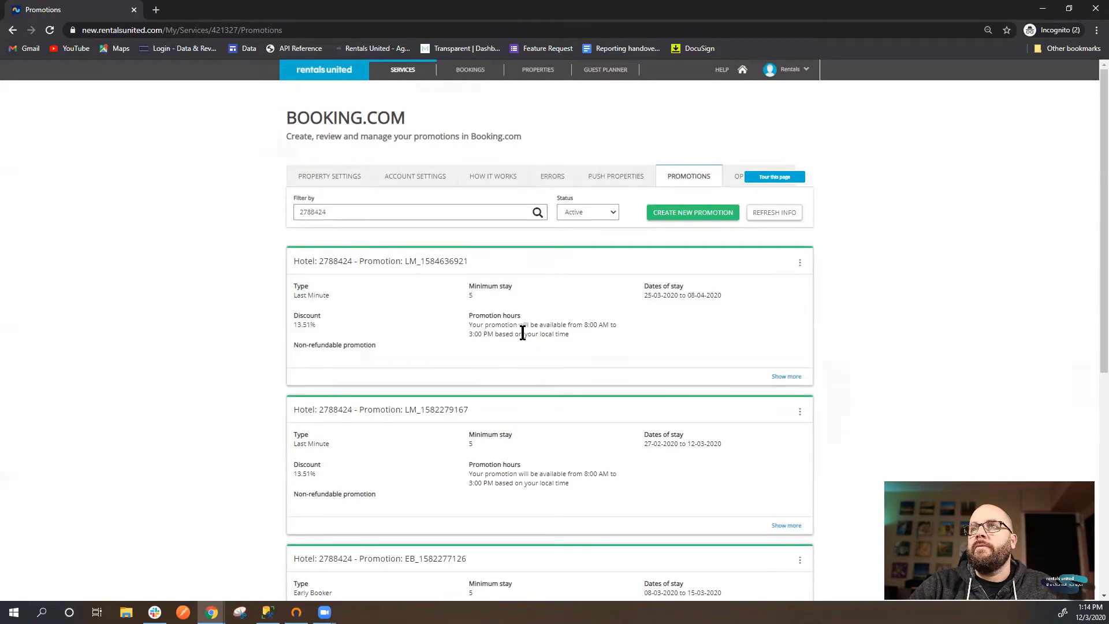
left_click_drag(469, 325, 612, 326)
left_click(619, 339)
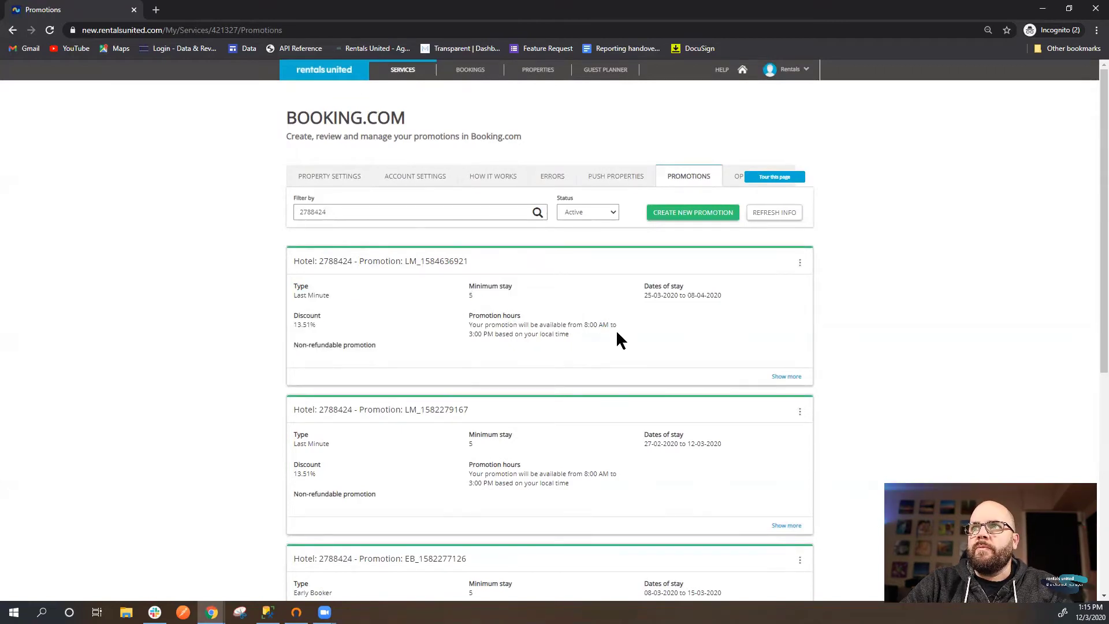
left_click_drag(490, 332, 564, 333)
left_click(392, 342)
mouse_move(321, 333)
left_mouse_down()
mouse_move(285, 329)
mouse_move(306, 324)
left_mouse_up()
left_click(322, 342)
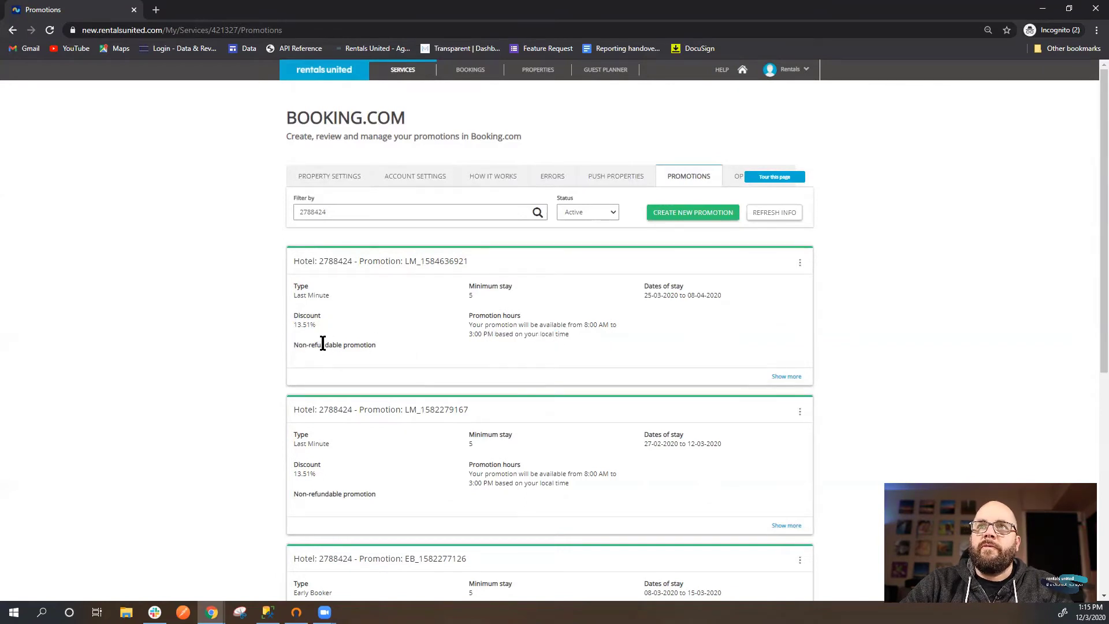
left_click_drag(389, 344, 289, 344)
left_click(356, 356)
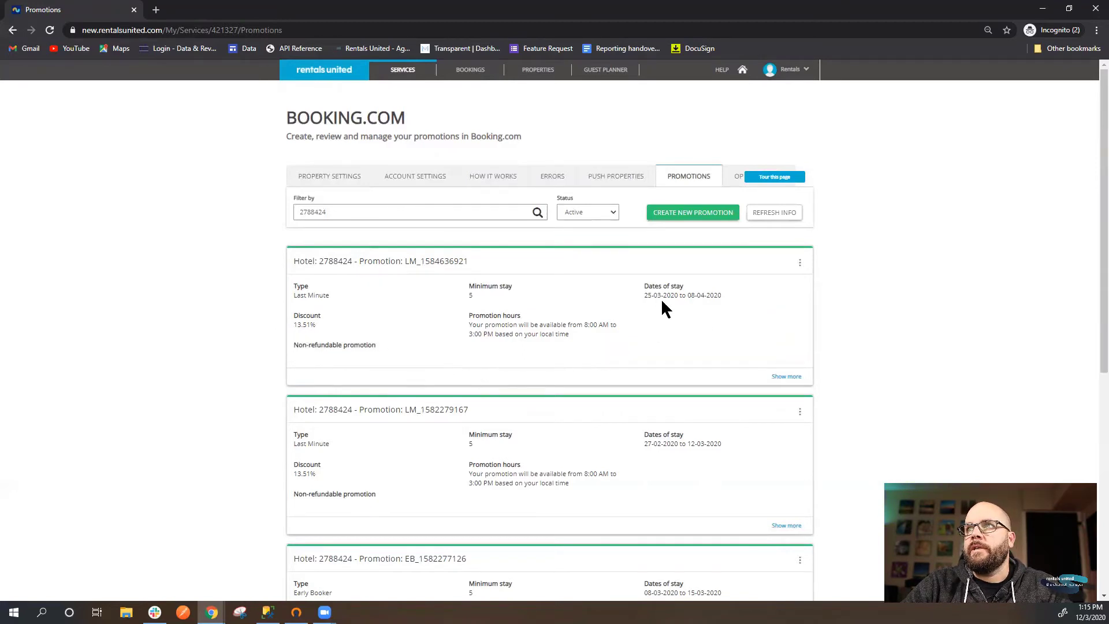
- Check the first promotion's dates of stay and start creating a new Booking.com promotion
left_click_drag(645, 295, 712, 301)
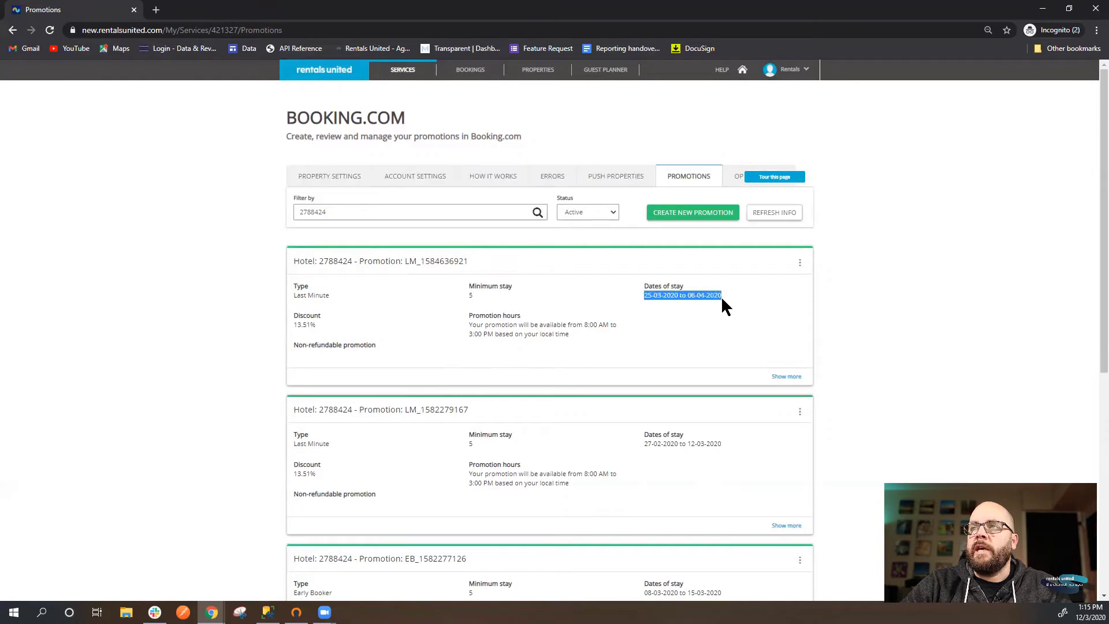
left_click(657, 298)
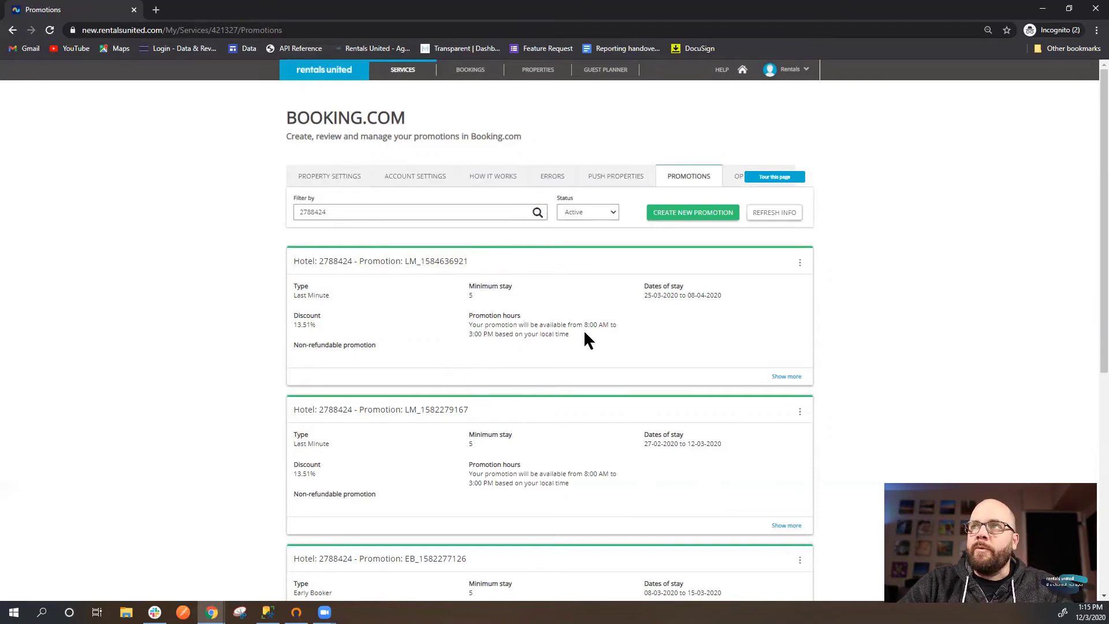
left_click(700, 213)
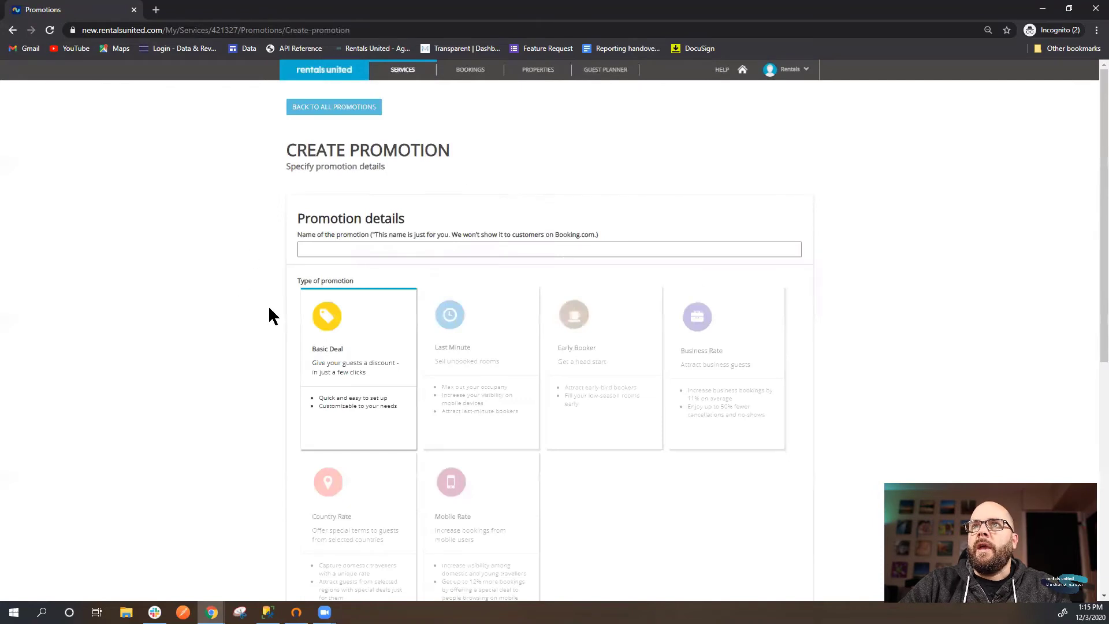
scroll(263, 311, "down", 1)
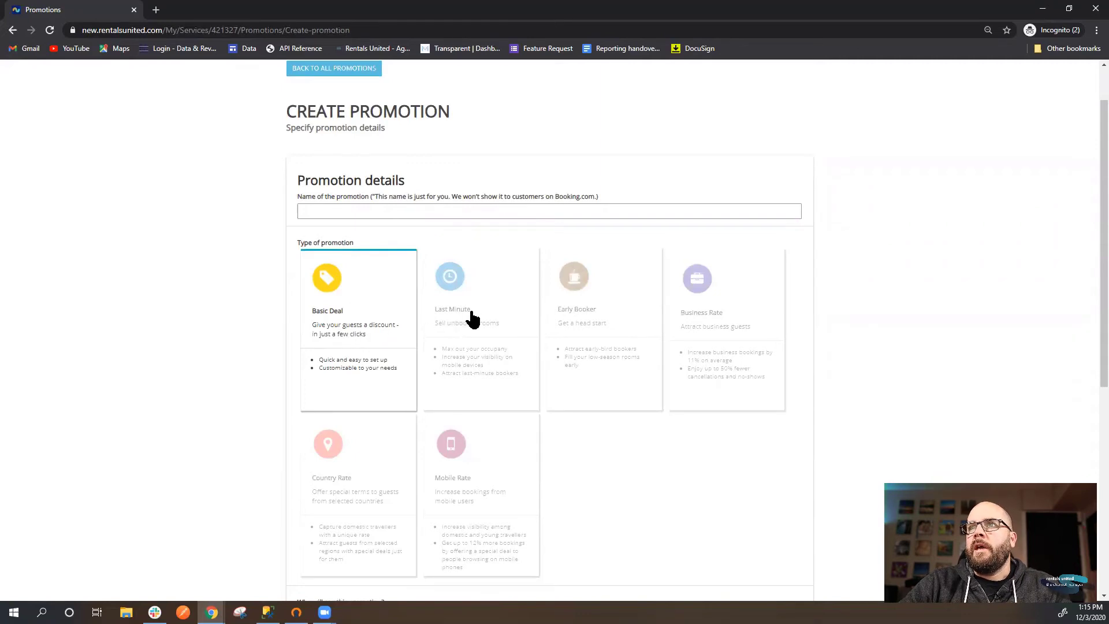
- Look through the Last Minute, Early Booker, Business Rate and Country Rate promotion types one after another
left_click(516, 293)
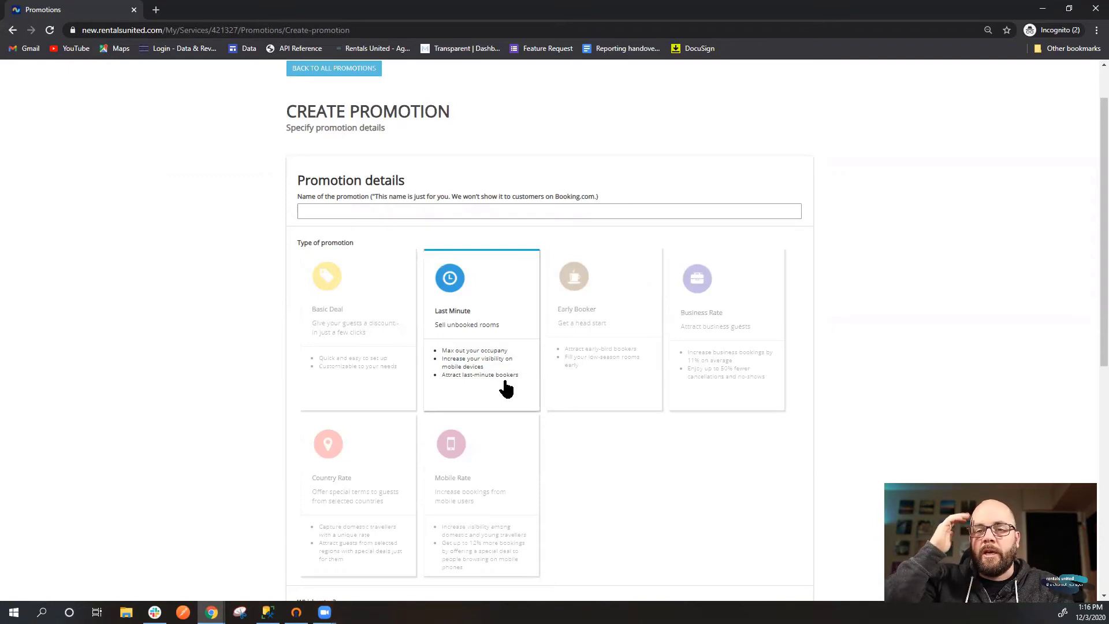
left_click(614, 317)
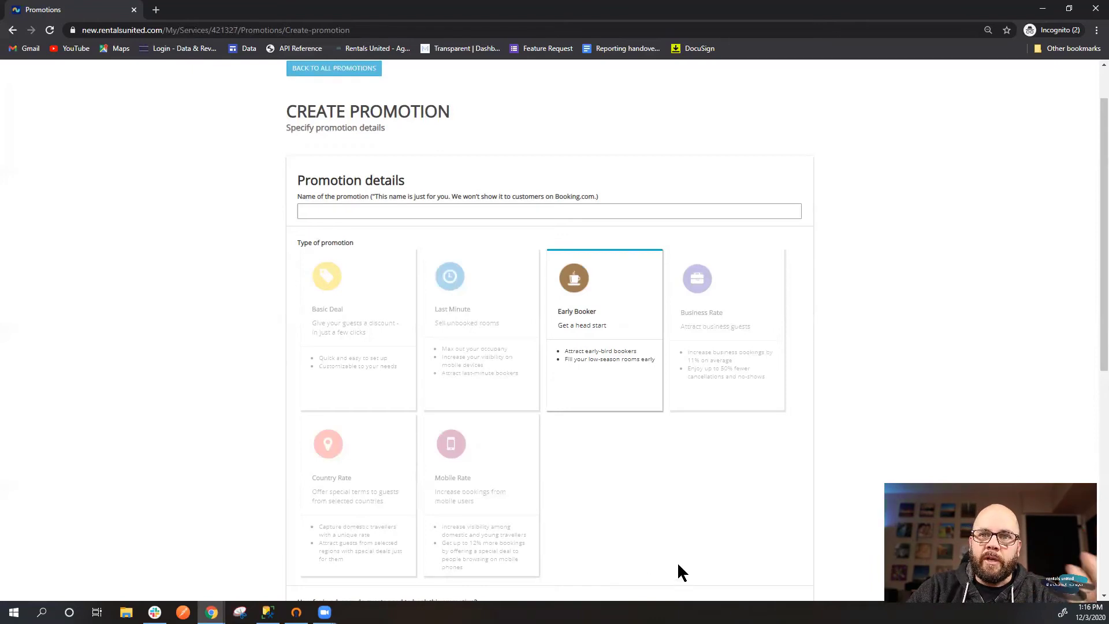
left_click(754, 309)
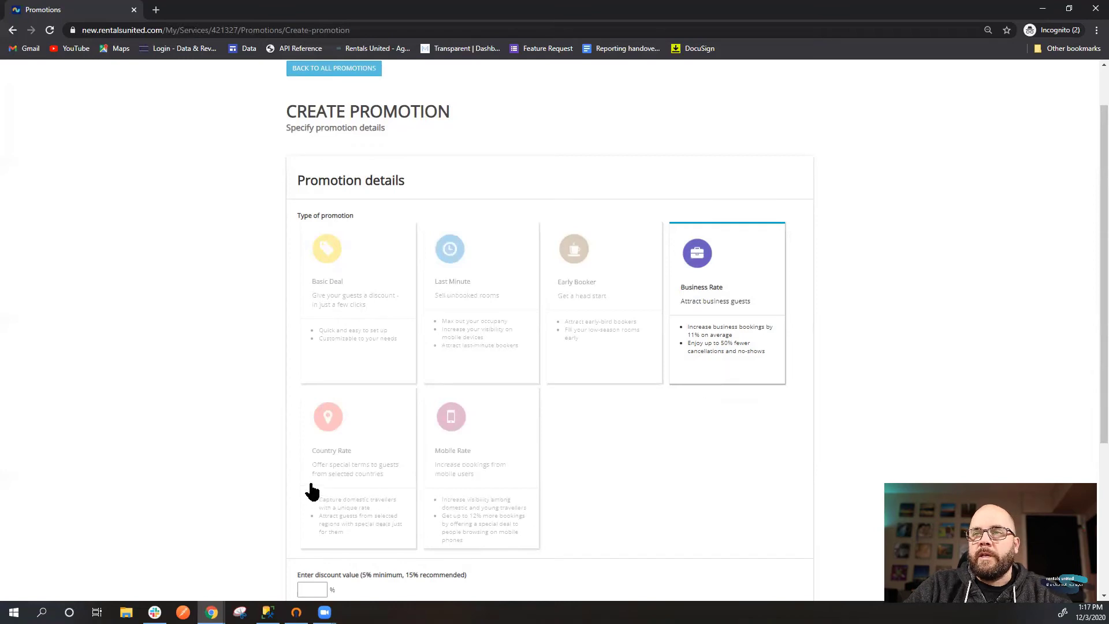
left_click(354, 441)
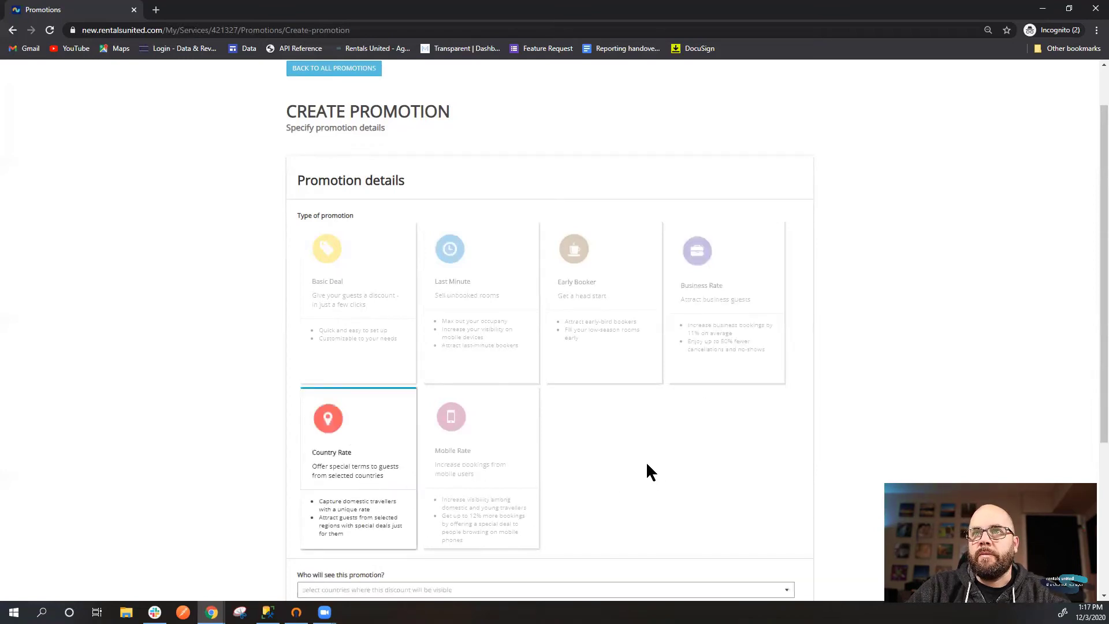
scroll(646, 468, "down", 1)
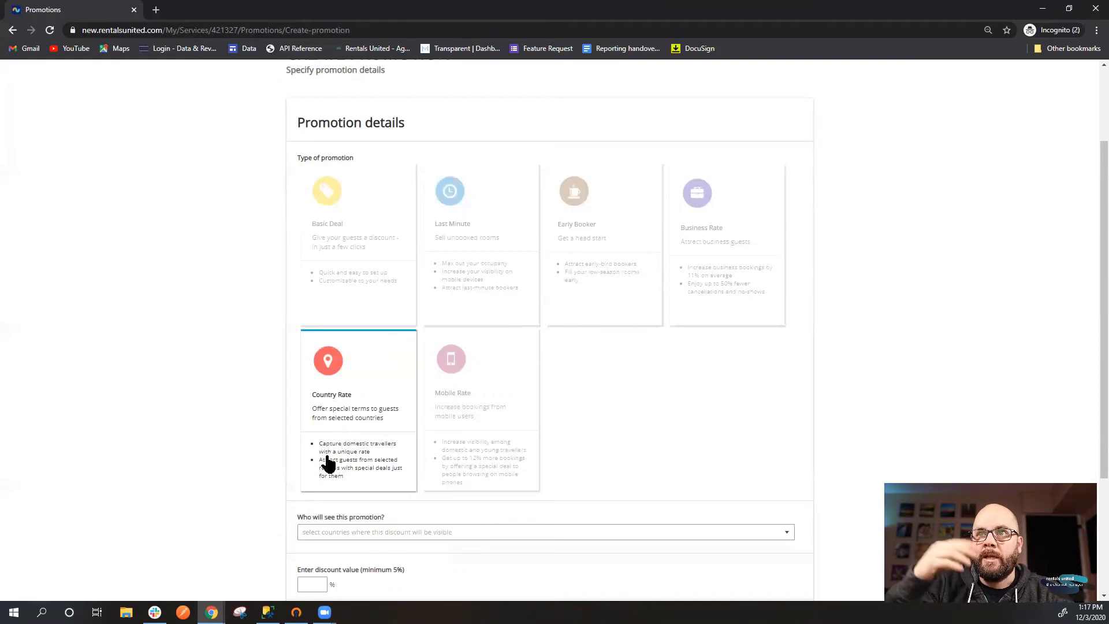
- Choose Mobile Rate as the promotion type and look over its settings
left_click(518, 344)
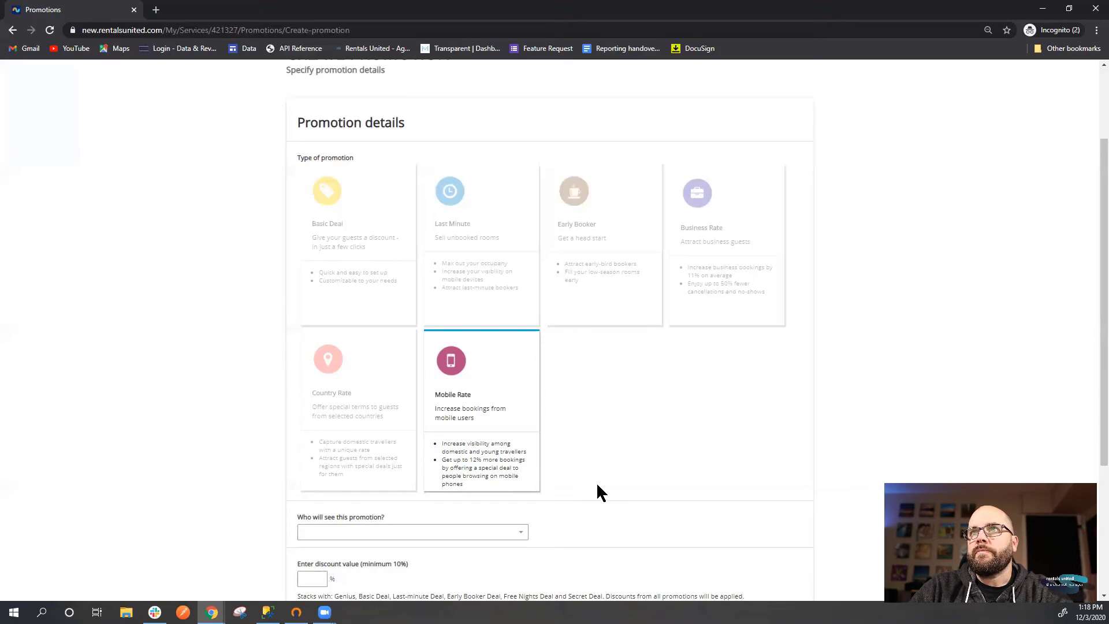
scroll(637, 458, "up", 3)
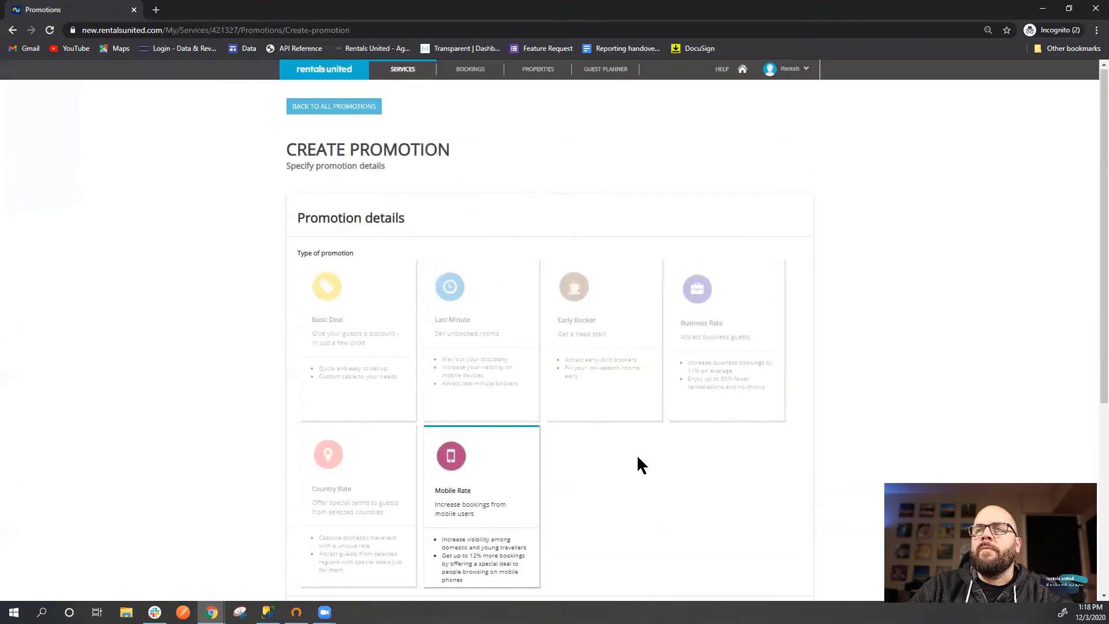
scroll(638, 457, "down", 5)
scroll(651, 439, "up", 2)
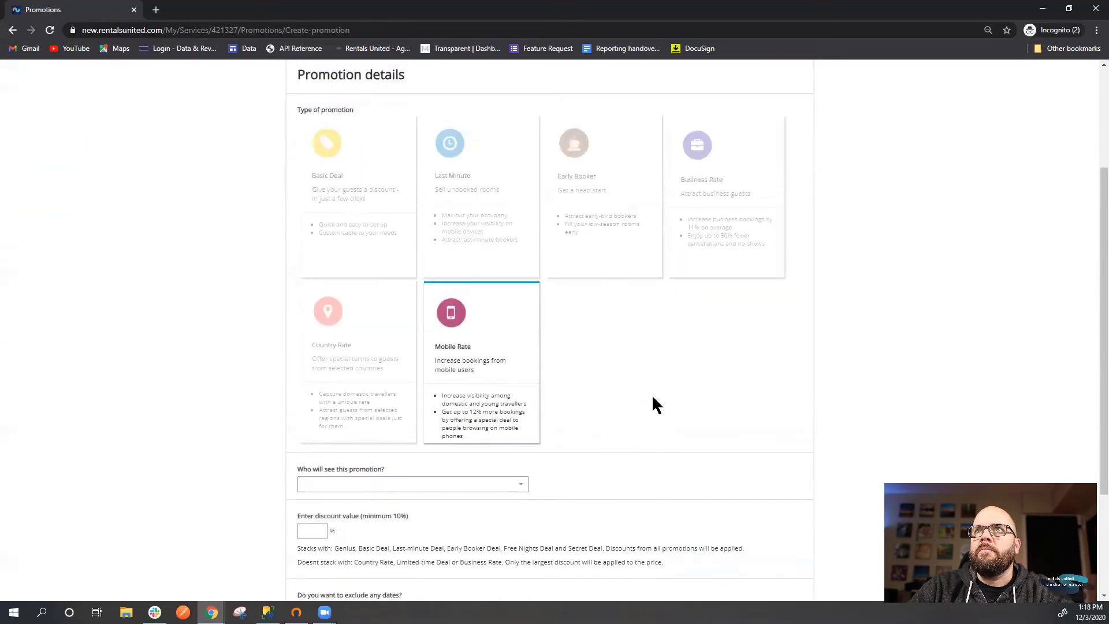
scroll(652, 403, "up", 2)
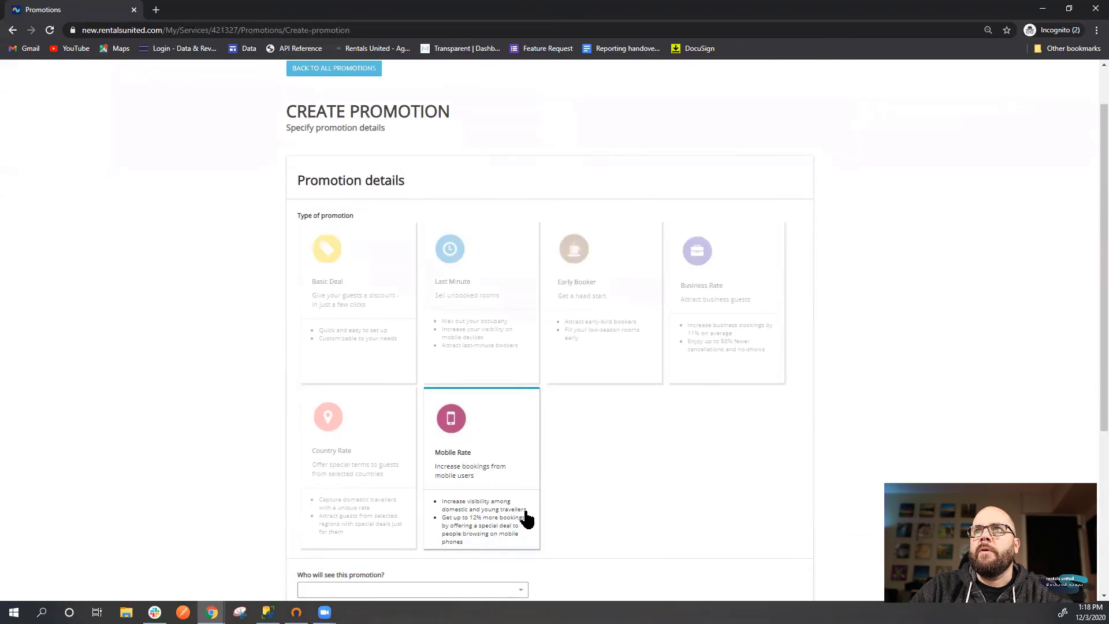
scroll(527, 518, "down", 3)
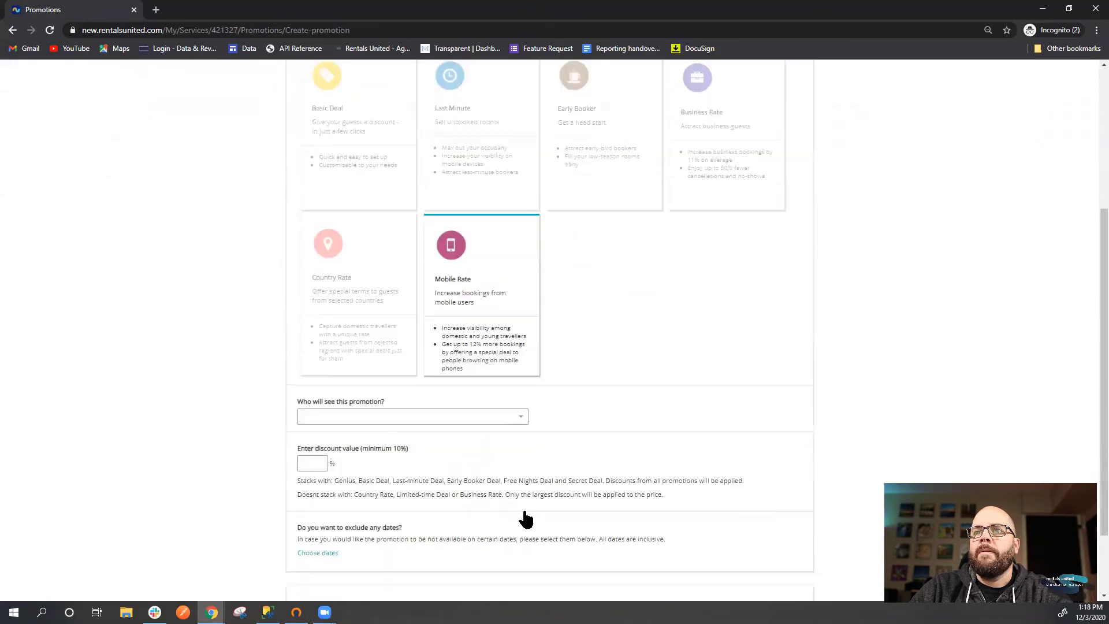
- Make the Mobile Rate visible to guests using the Booking.com app and website on their mobile, with a 10% discount
left_click(497, 418)
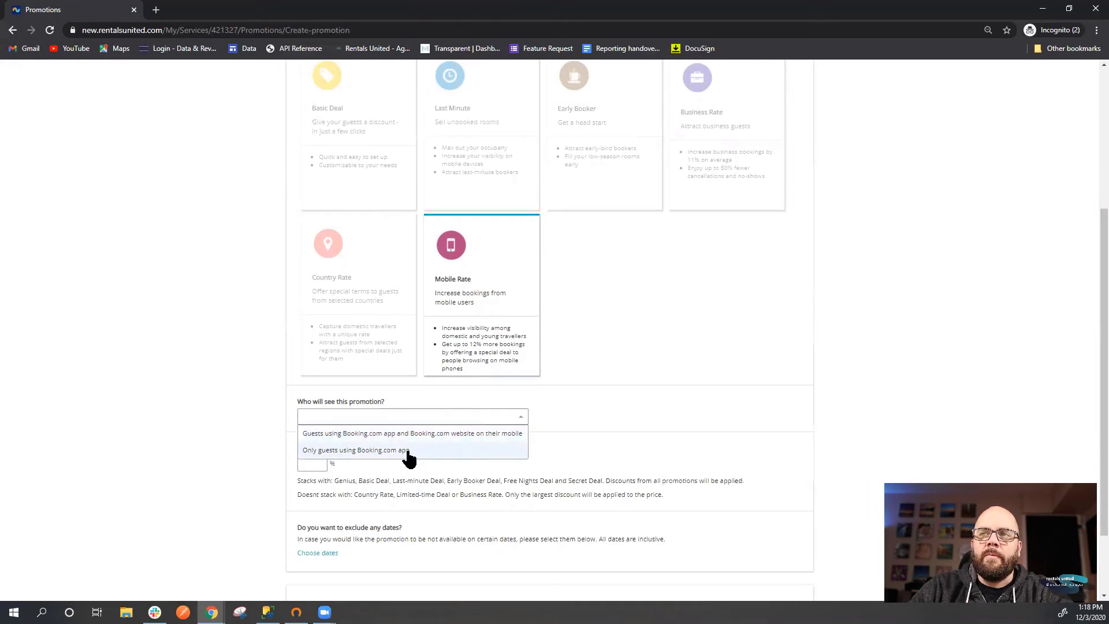
left_click(423, 433)
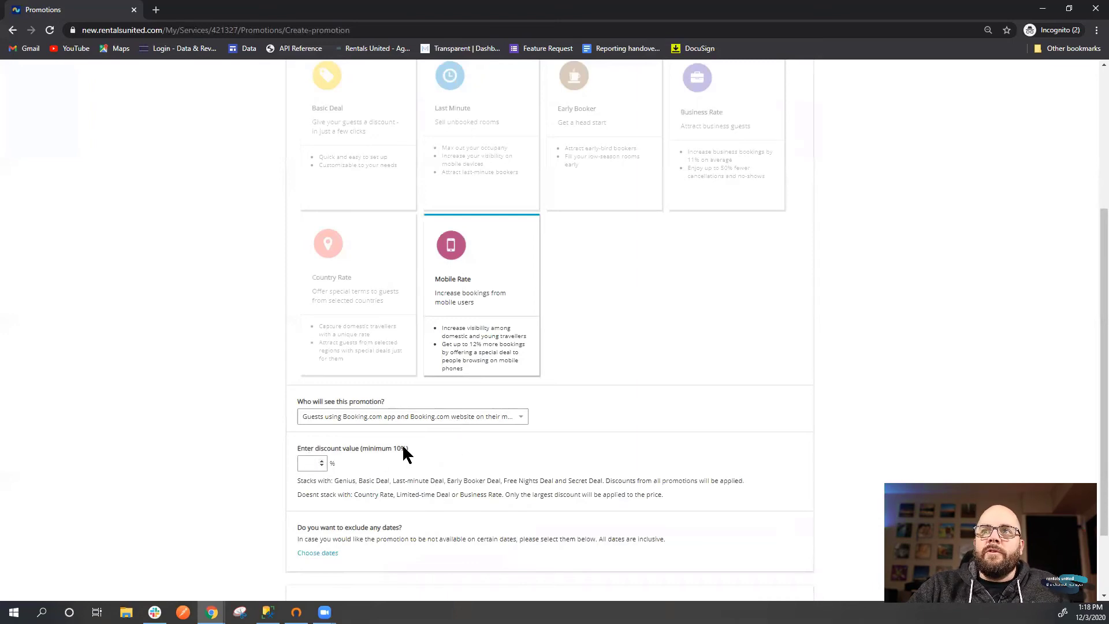
left_click(365, 502)
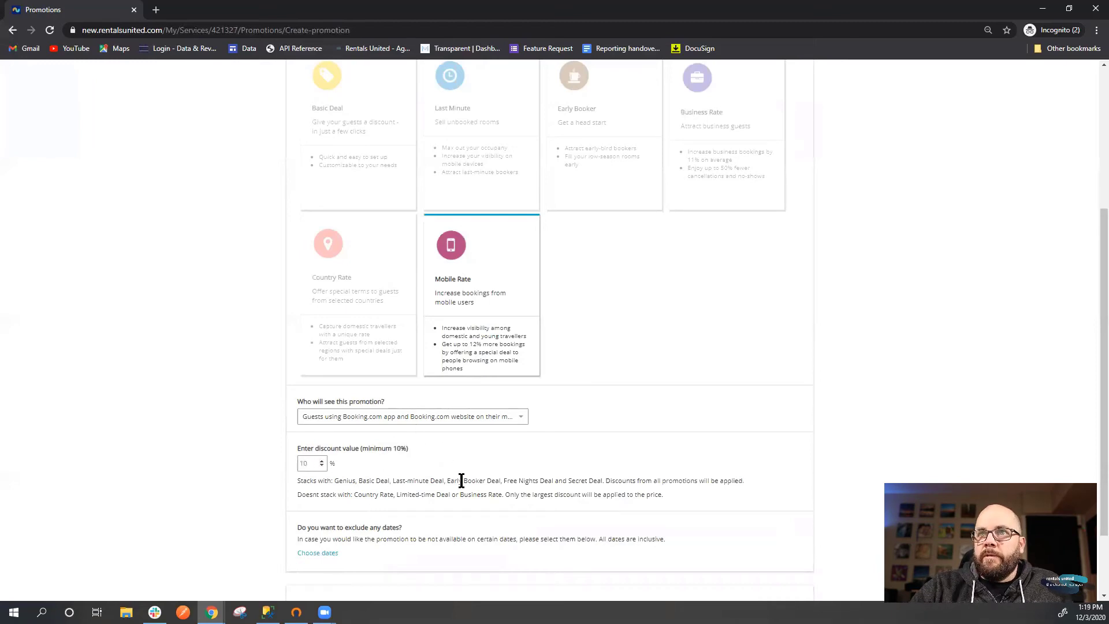
- Try adding a period of excluded dates to the Mobile Rate, view its date picker and remove the period
scroll(466, 490, "down", 1)
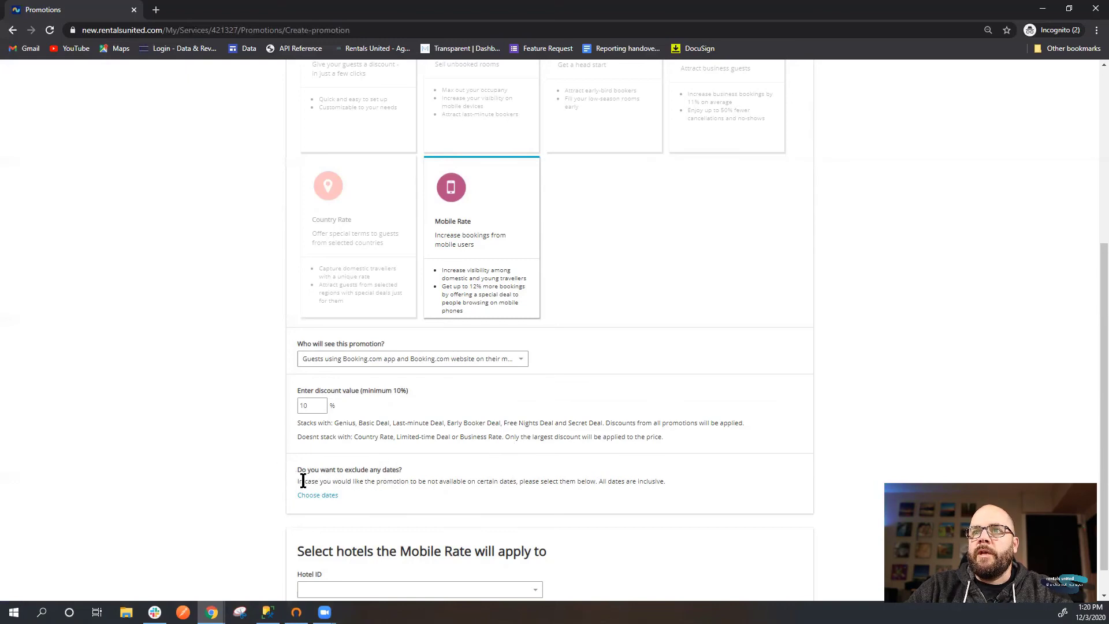
scroll(271, 485, "down", 1)
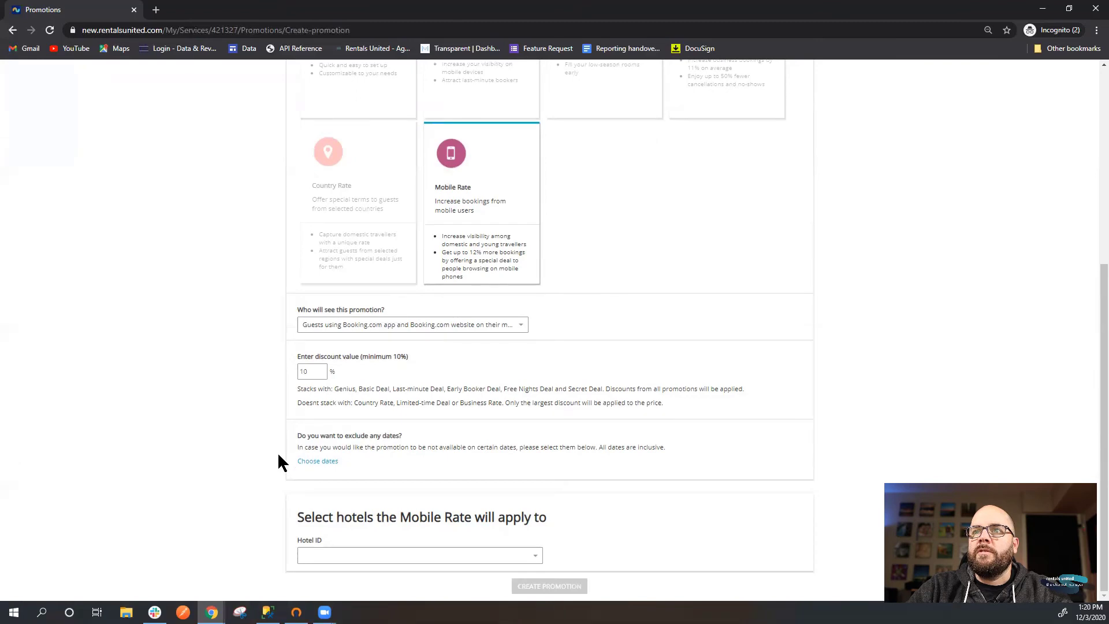
left_click(321, 462)
left_click(486, 478)
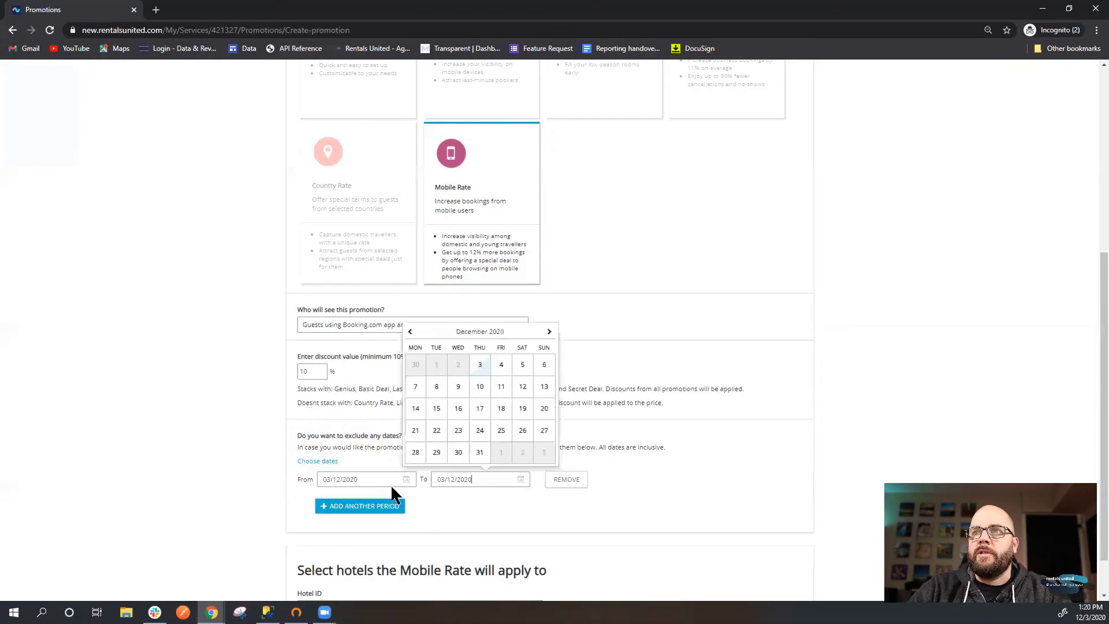
left_click(216, 438)
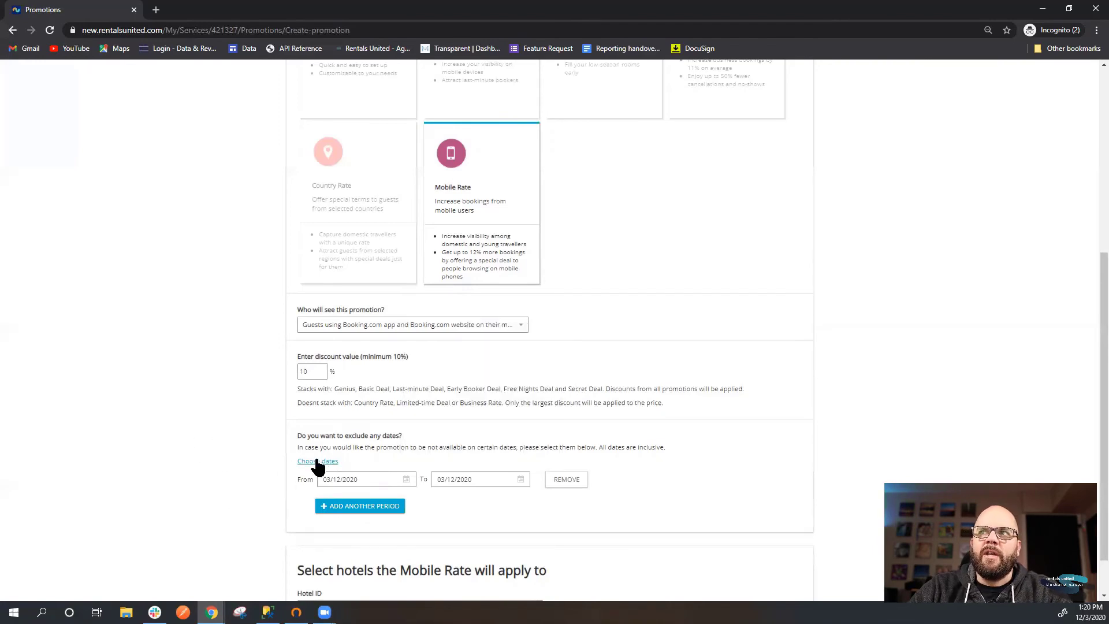
scroll(273, 475, "down", 1)
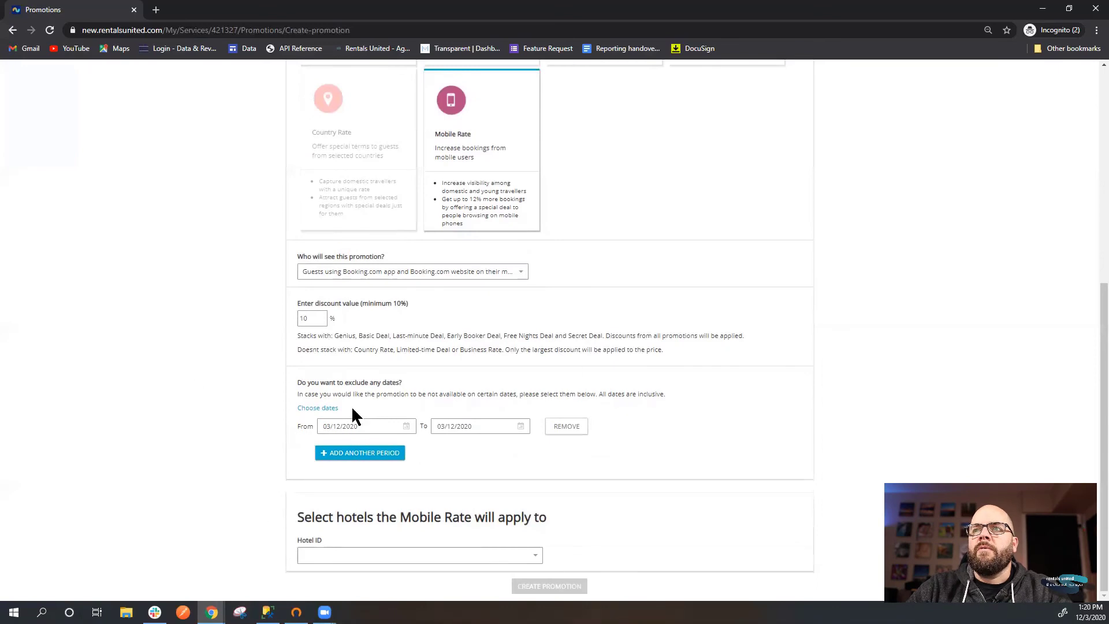
left_click(563, 427)
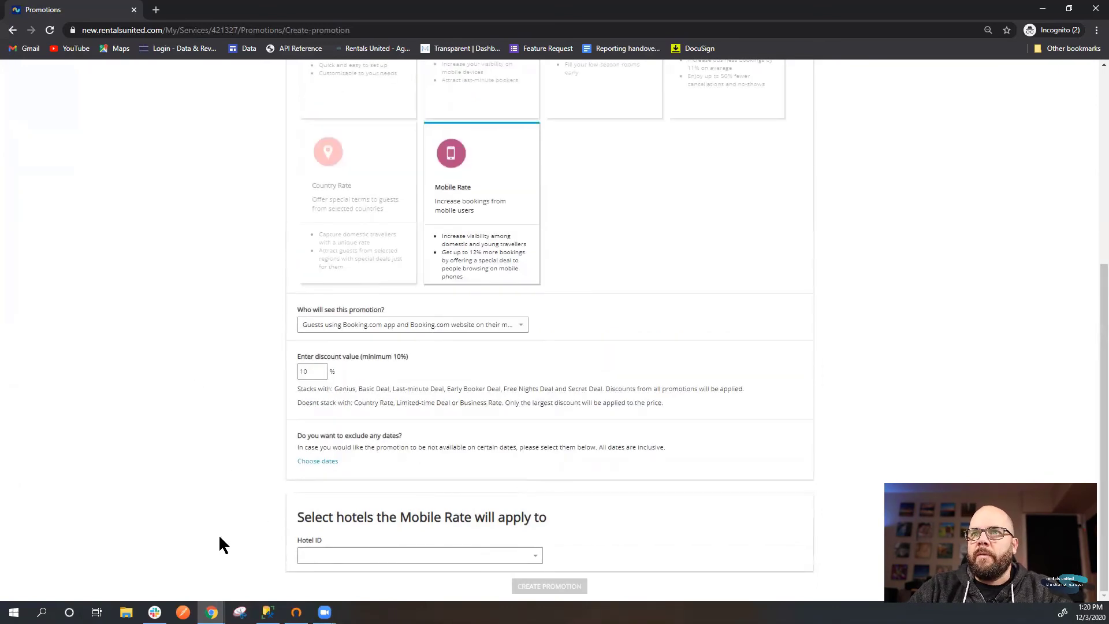
- Apply the Mobile Rate to hotel ID 2788424
left_click(366, 555)
type("2788424")
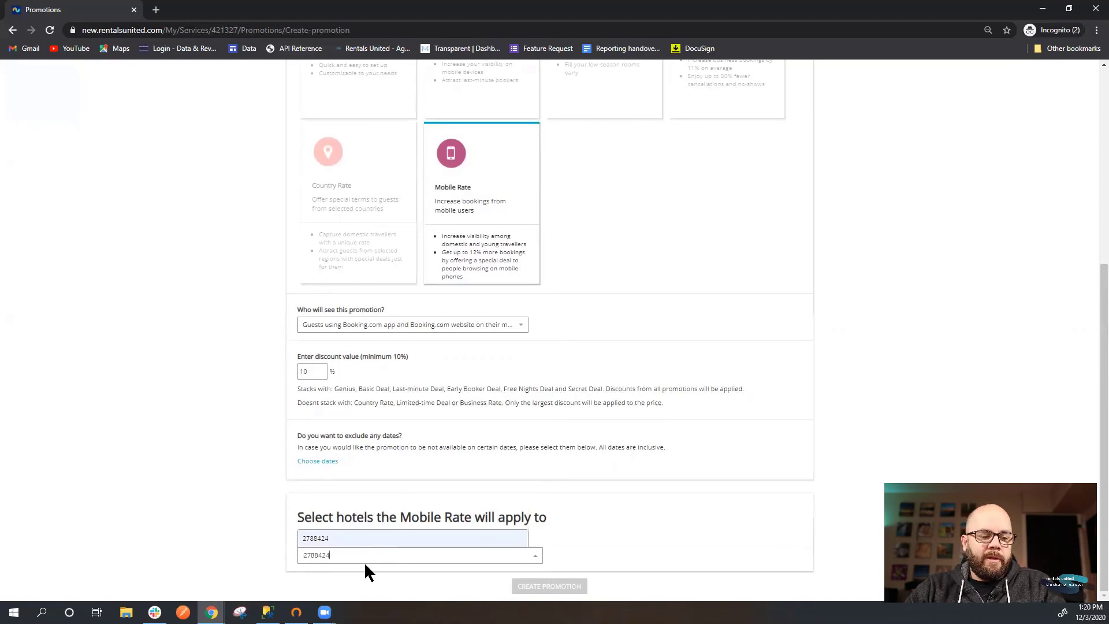
left_click(629, 543)
left_click(390, 552)
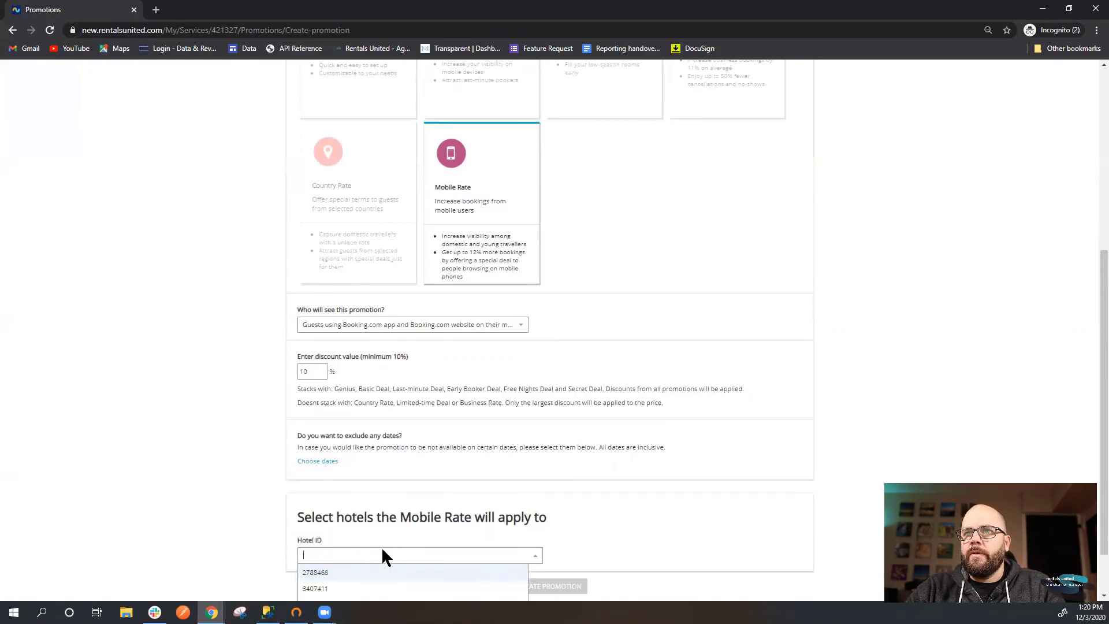
type("2788424")
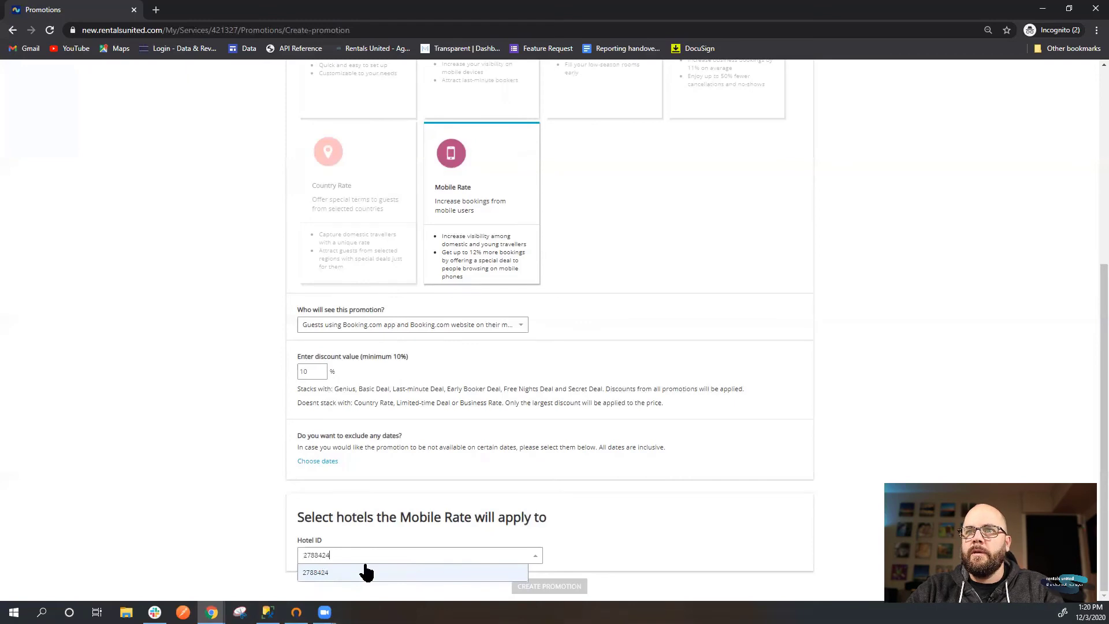
left_click(334, 573)
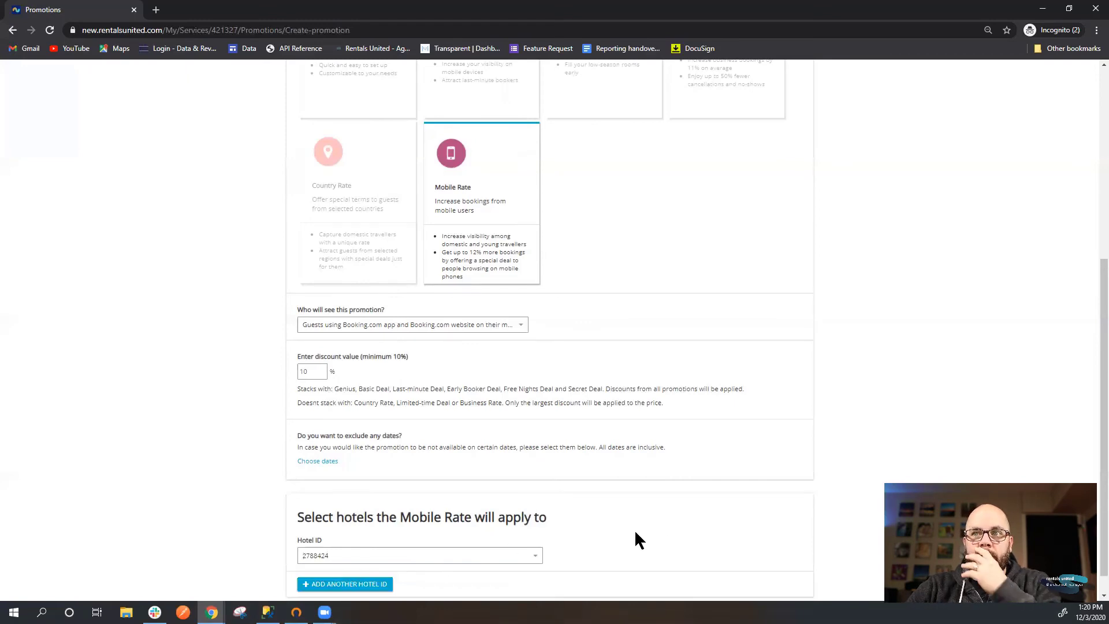
- Add a second hotel ID entry to the promotion, view the available IDs and remove the empty entry
scroll(634, 535, "down", 1)
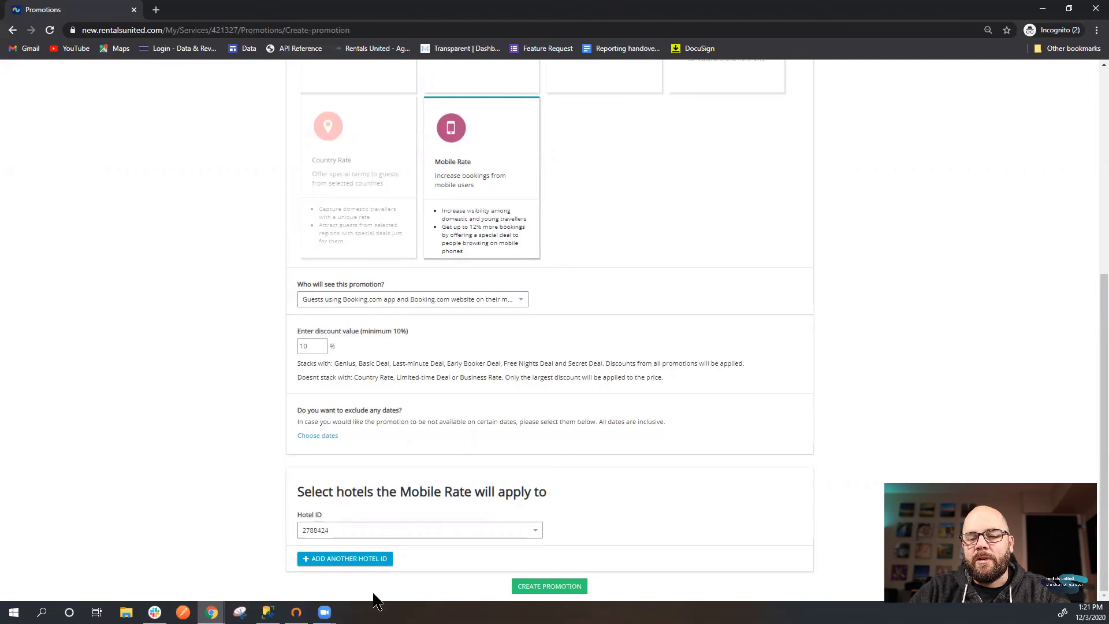
left_click(342, 559)
left_click(403, 552)
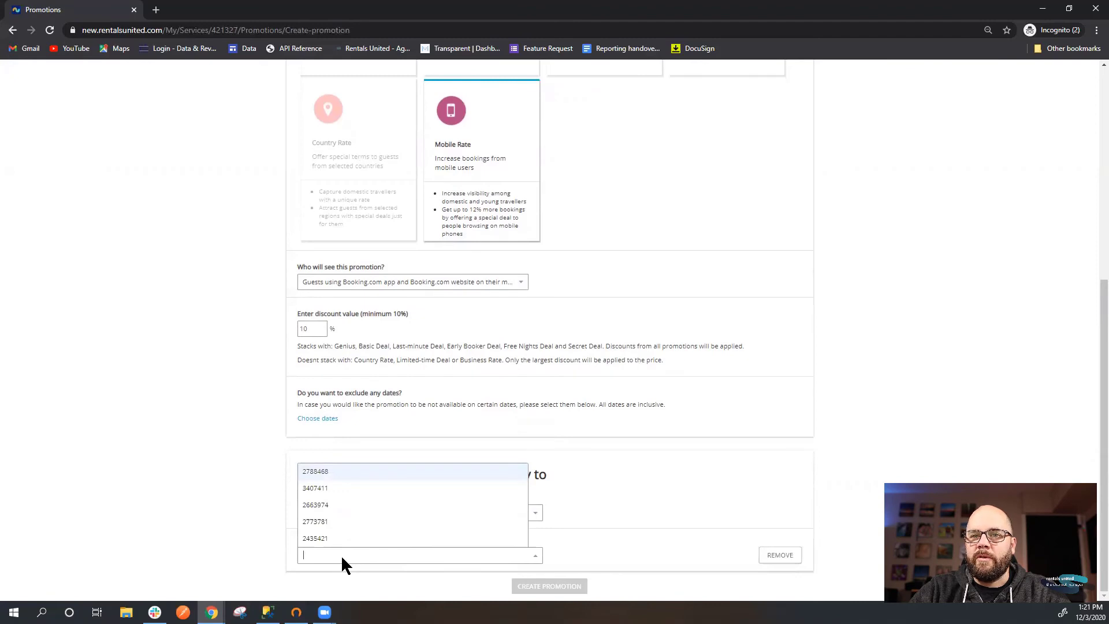
left_click(182, 552)
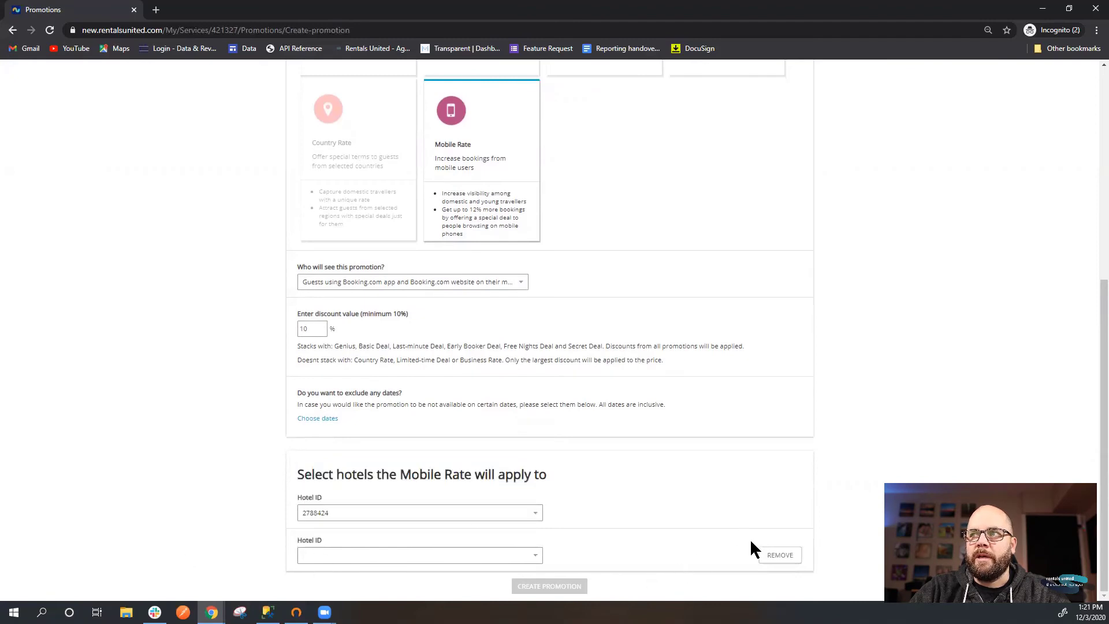
left_click(777, 556)
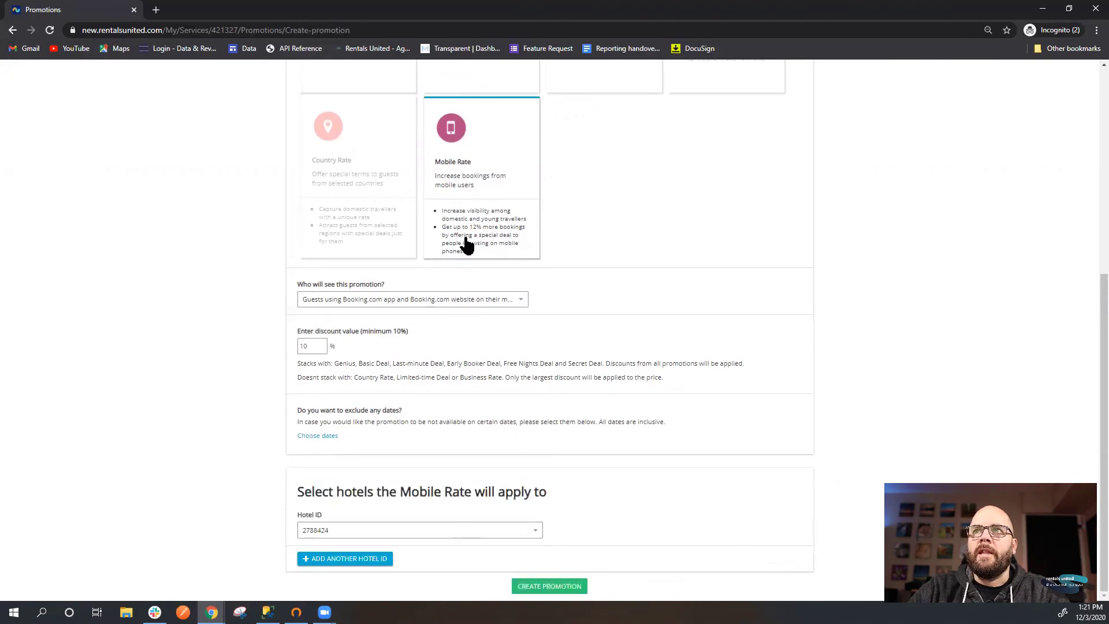
- Create the Mobile Rate promotion, check the promotion ID and hotel ID in the confirmation and close it
left_click(545, 587)
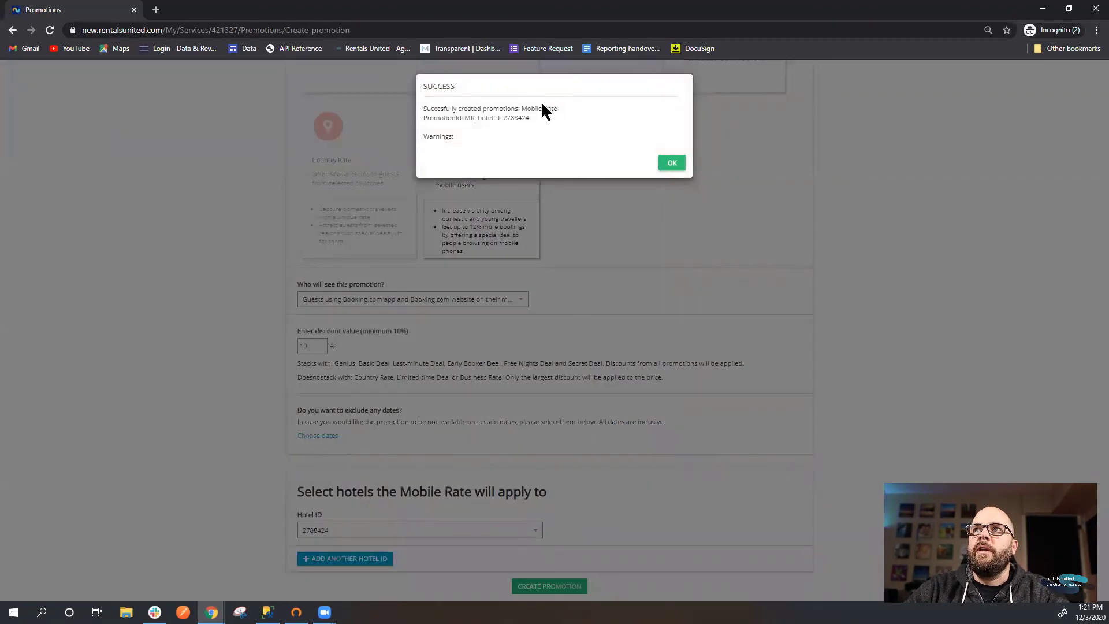
left_click_drag(433, 116, 521, 118)
left_click(479, 116)
left_click(521, 118)
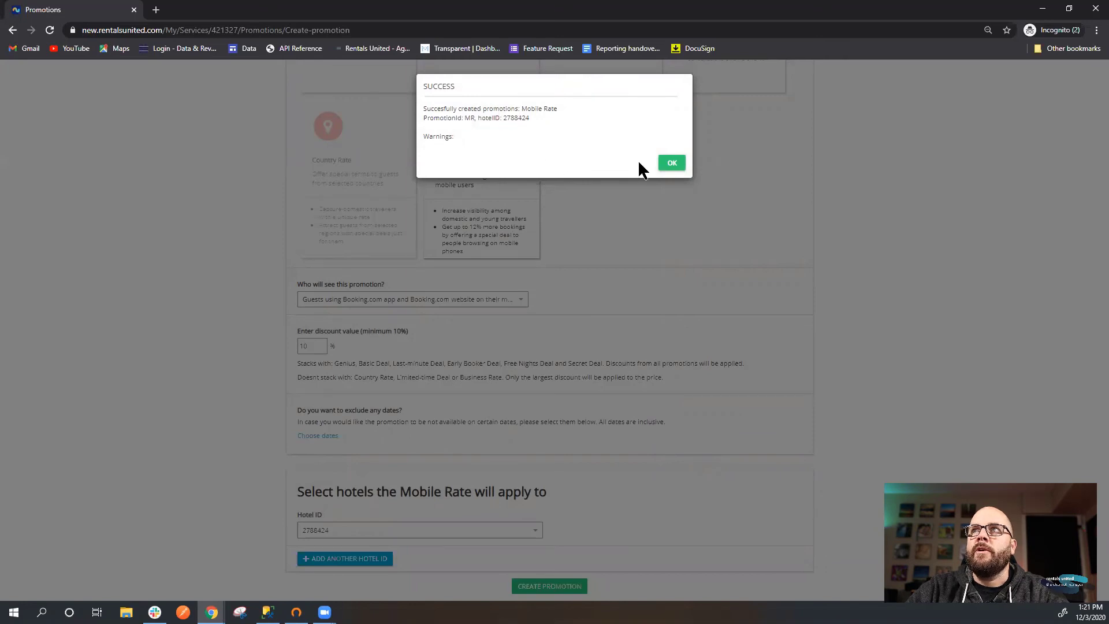
left_click(672, 163)
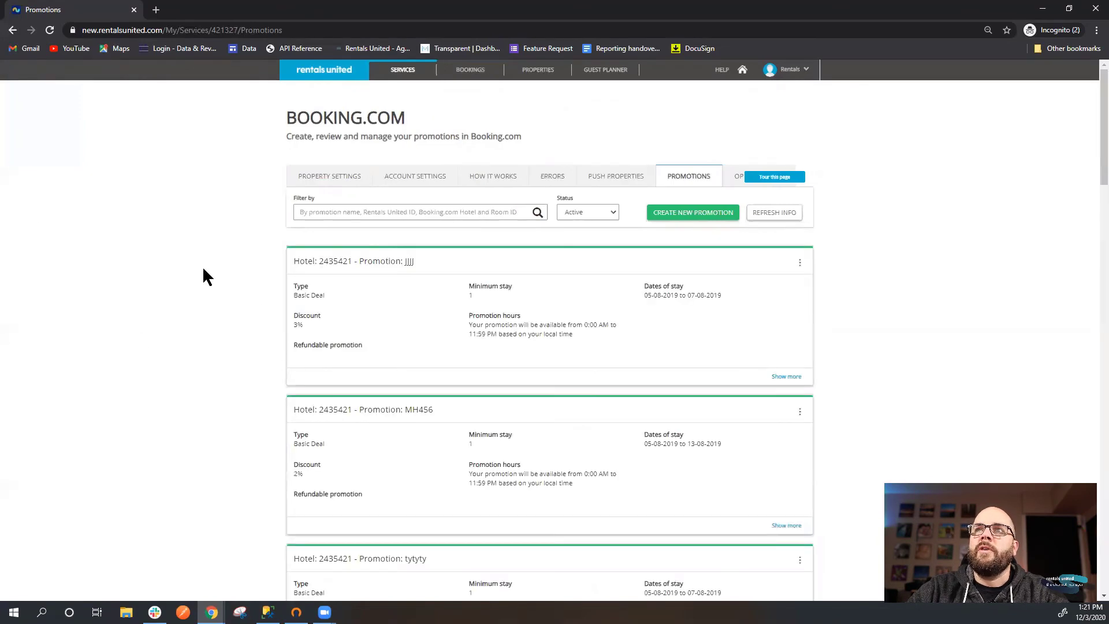
- Filter the active promotions by hotel ID 2788424 and find the new Mobile Rate promotion
left_click(350, 213)
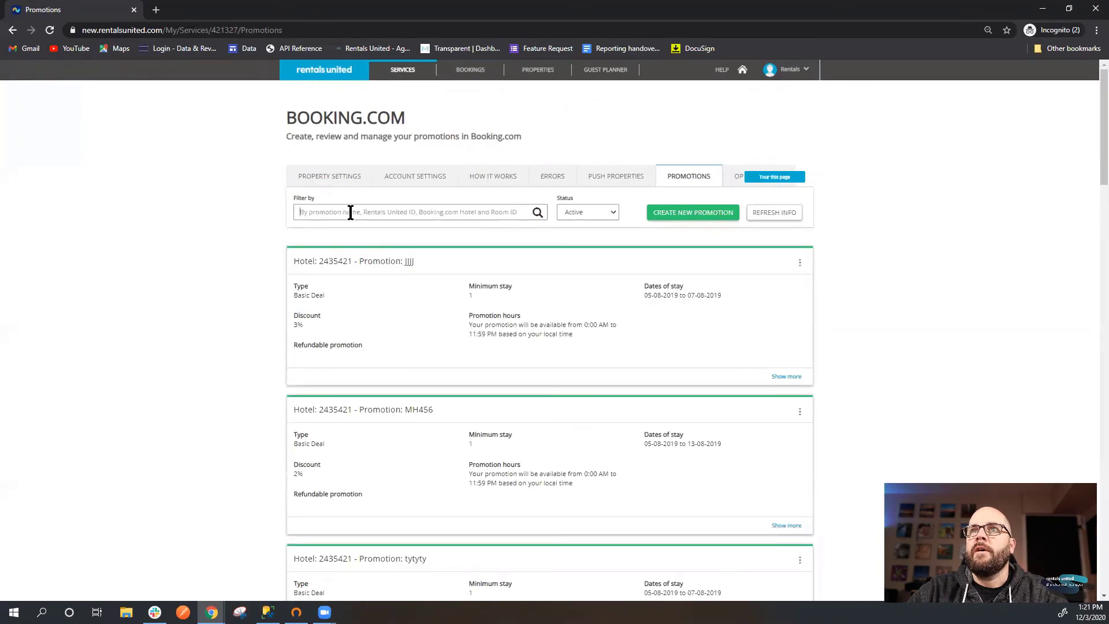
type("2788424")
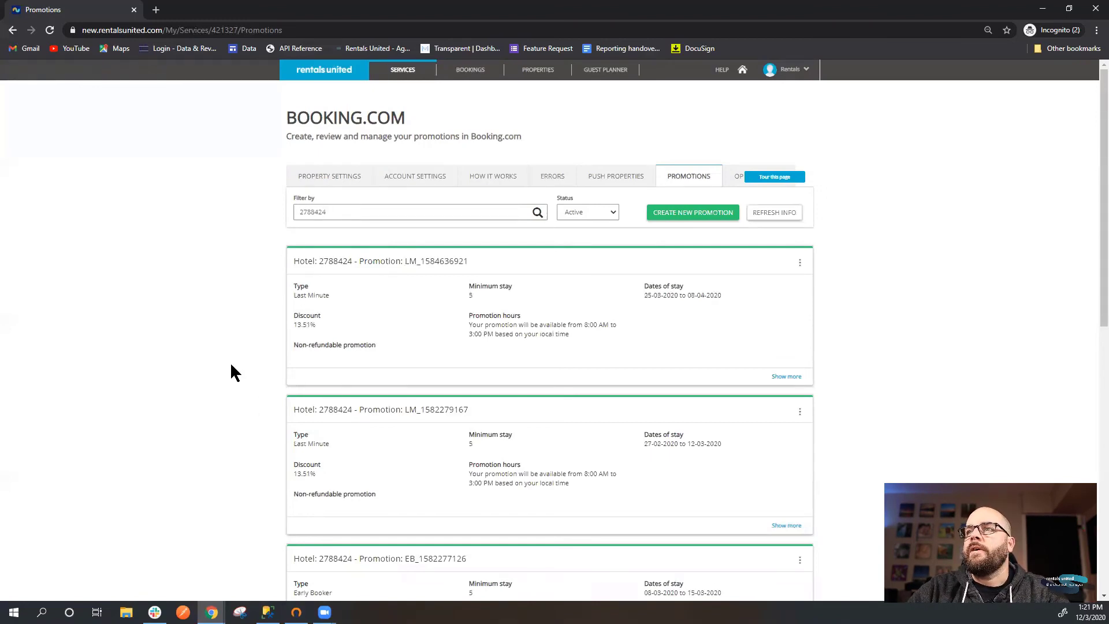
scroll(230, 361, "down", 10)
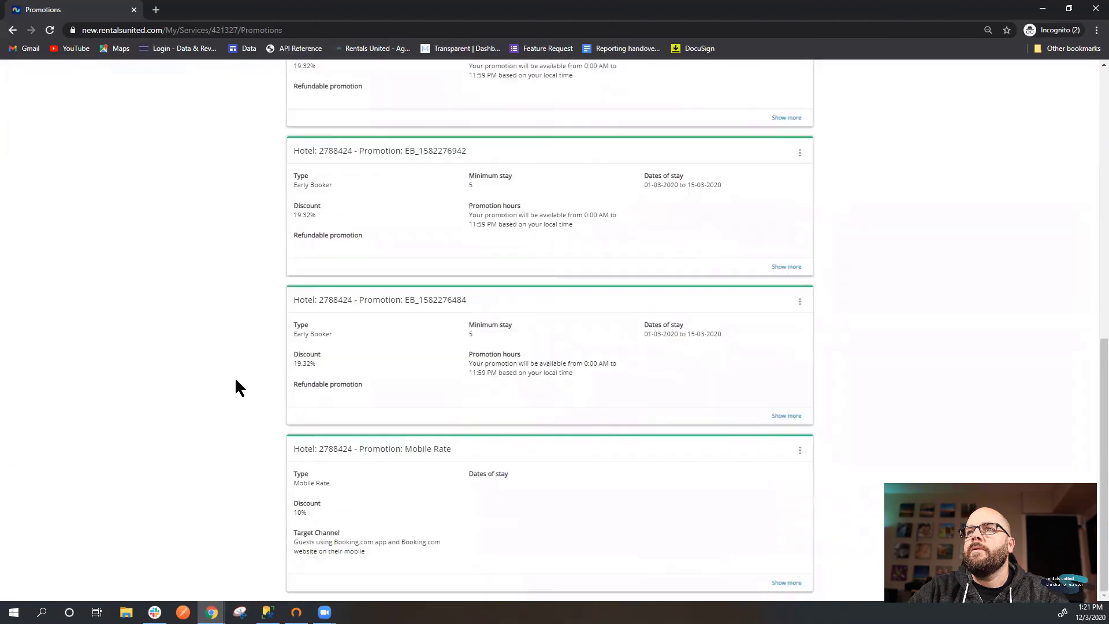
- Examine the Mobile Rate promotion's name, type, discount, target channel and dates of stay
left_click_drag(332, 451, 439, 452)
left_click(438, 498)
left_click_drag(293, 483, 332, 484)
left_click(324, 507)
mouse_move(294, 546)
left_mouse_down()
mouse_move(453, 550)
mouse_move(306, 549)
left_mouse_up()
left_click(454, 535)
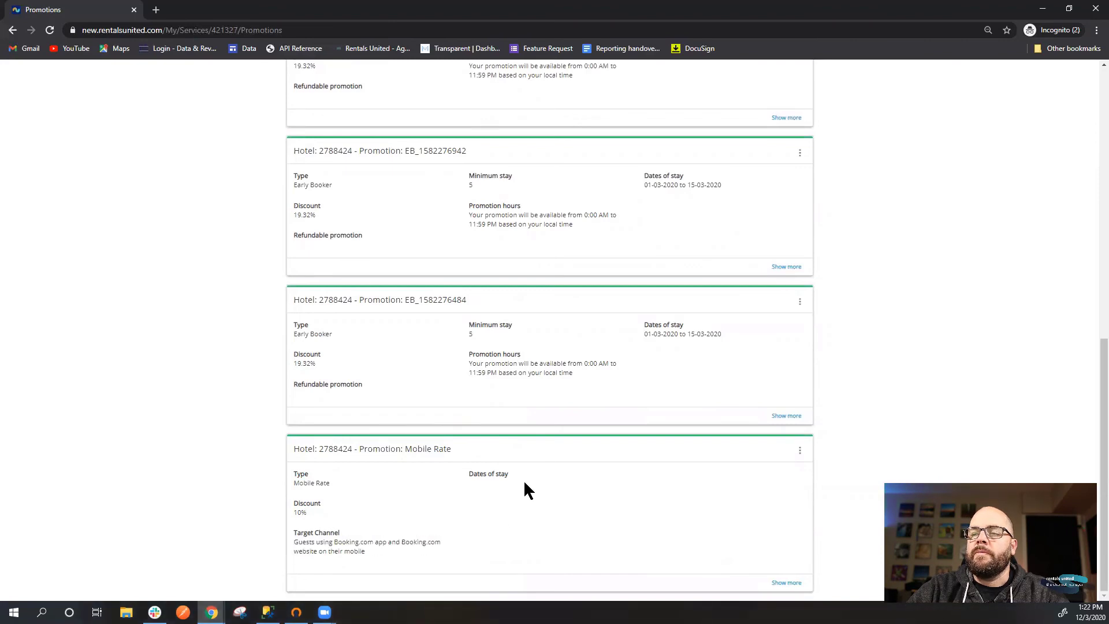
left_click_drag(524, 483, 438, 482)
left_click(322, 498)
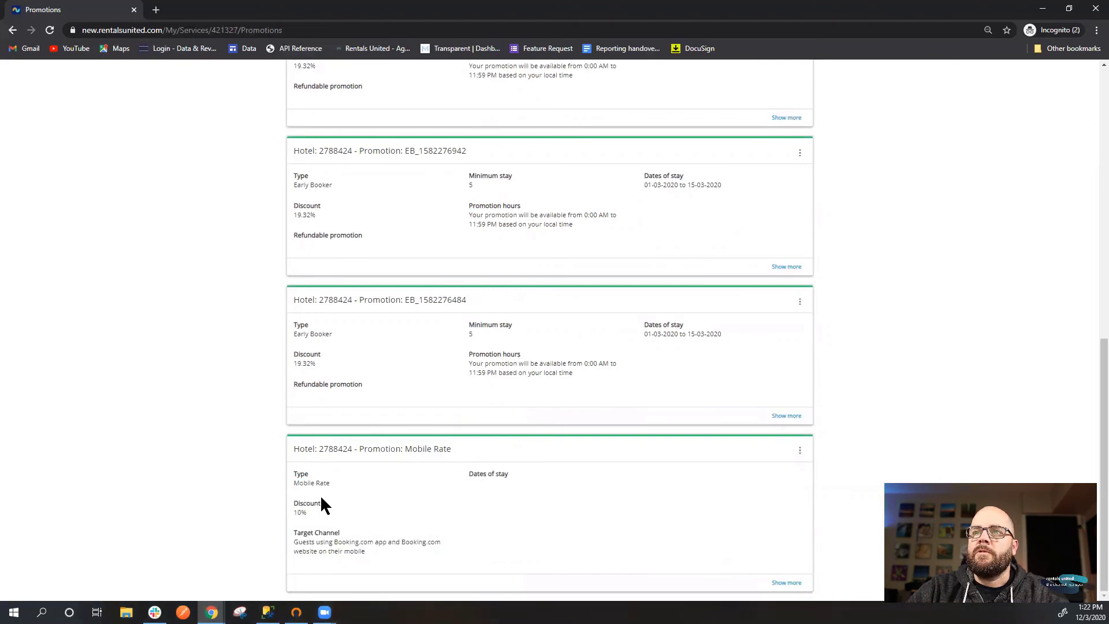